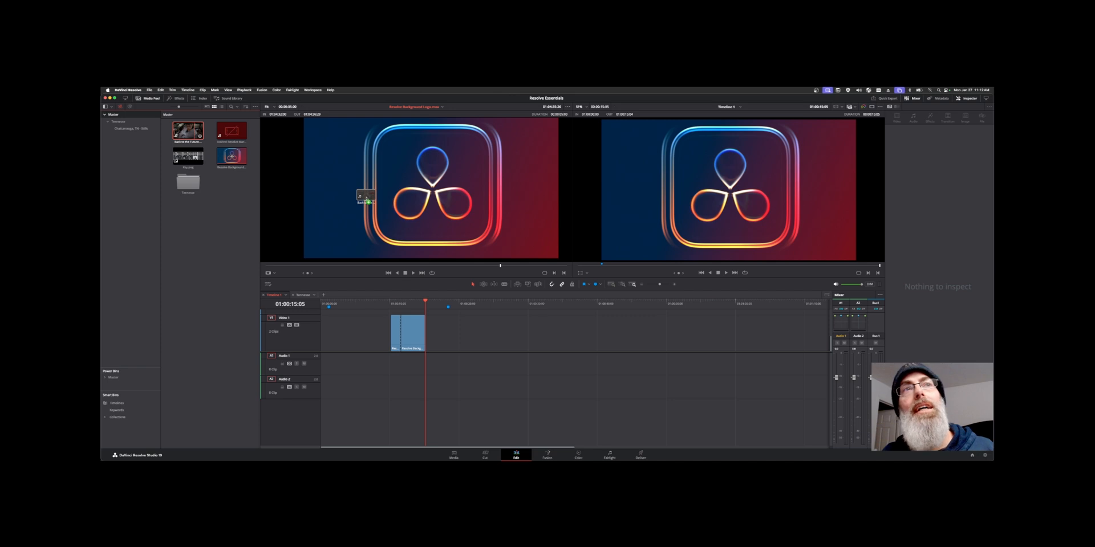
Step: Load Back to the Future.mp4 into the source viewer and add it to Timeline 1, fitting the whole timeline in view
drag(366, 198, 366, 198)
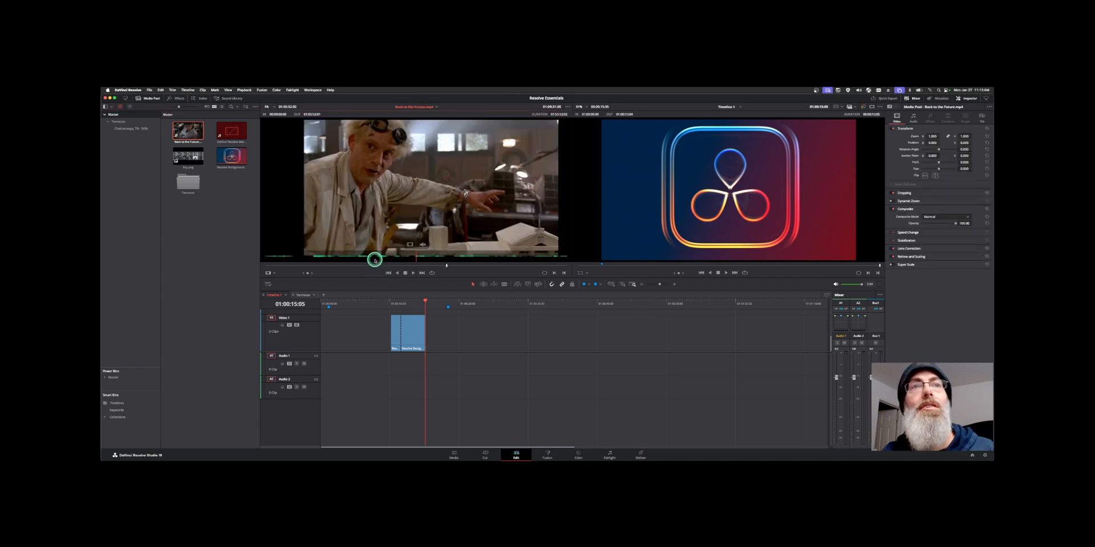
drag(384, 231, 468, 336)
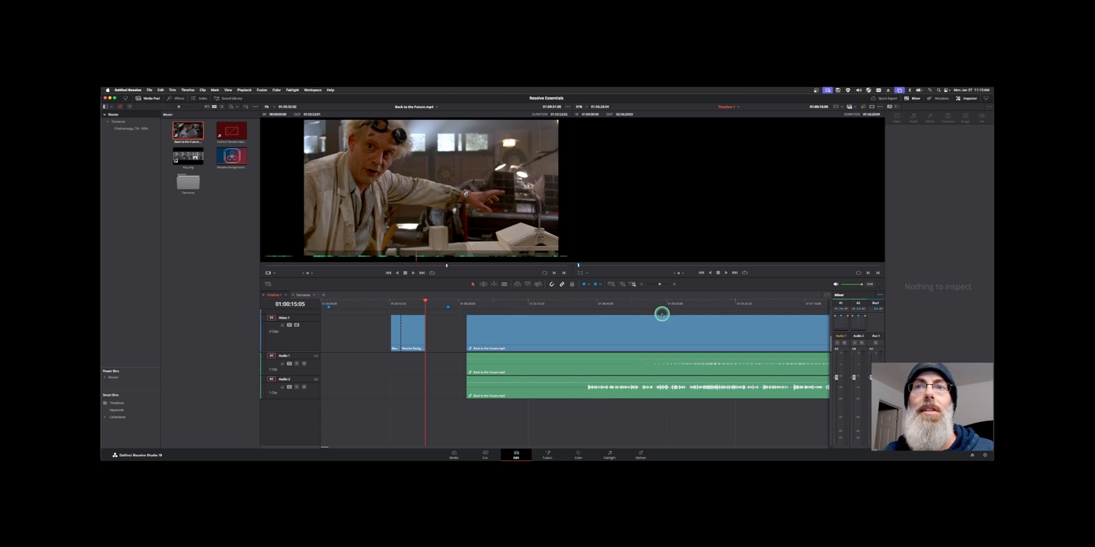
click(593, 302)
key(shift+z)
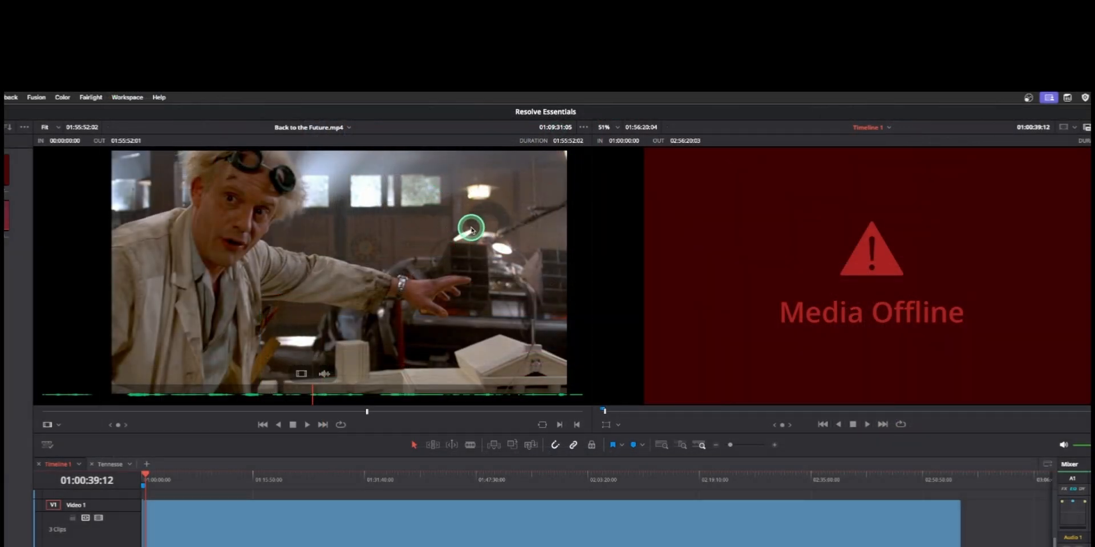
Step: Switch the source viewer to the full clip audio waveform, and back to the zoomed audio waveform
click(584, 127)
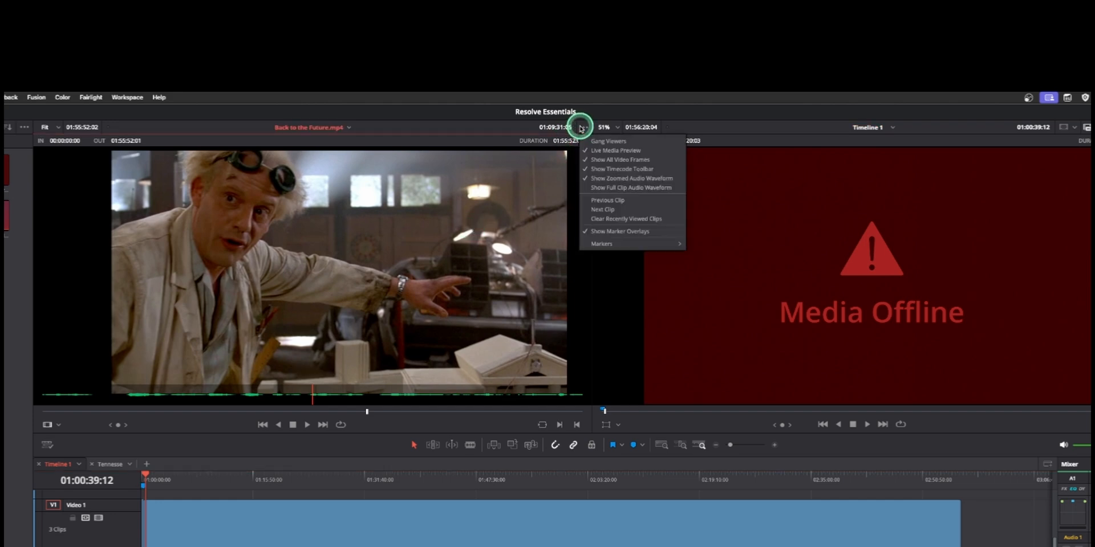
click(653, 187)
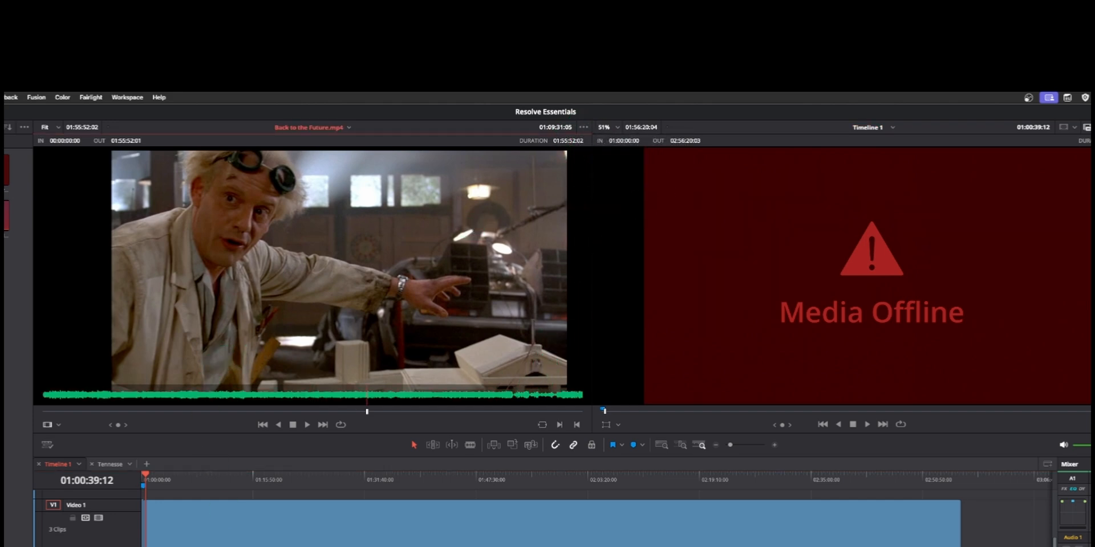
click(537, 377)
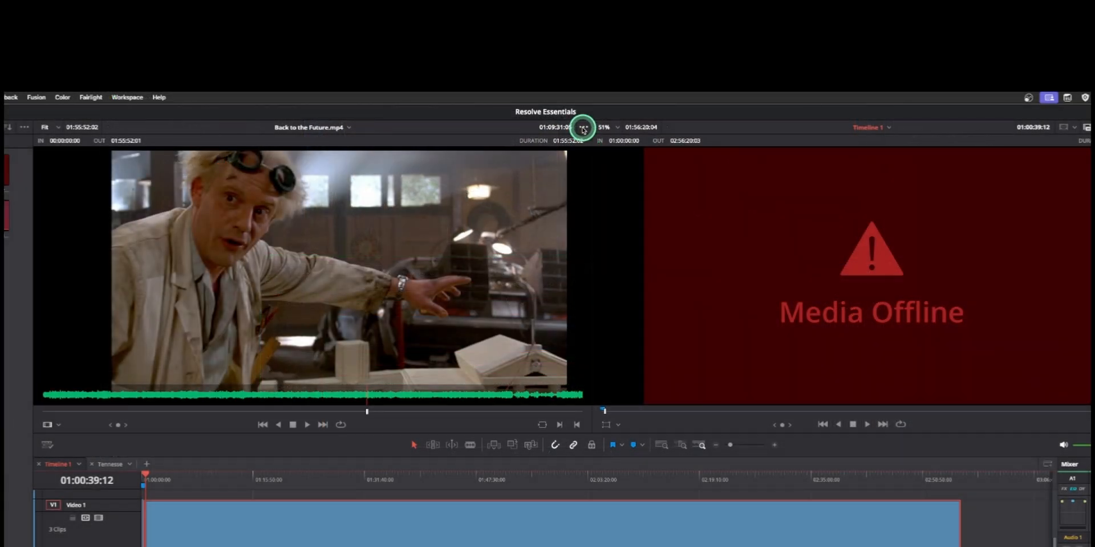
click(583, 128)
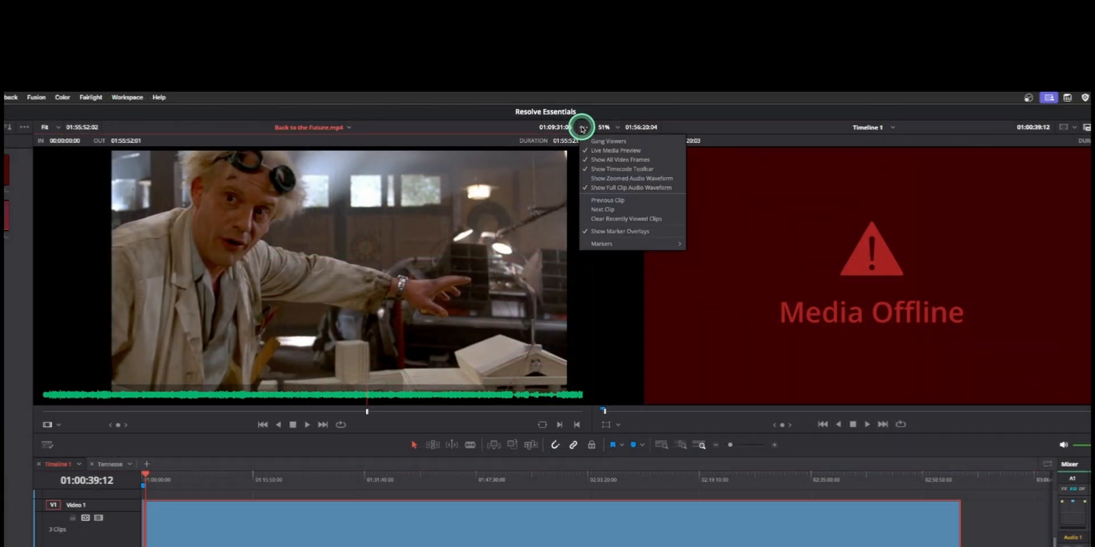
click(672, 181)
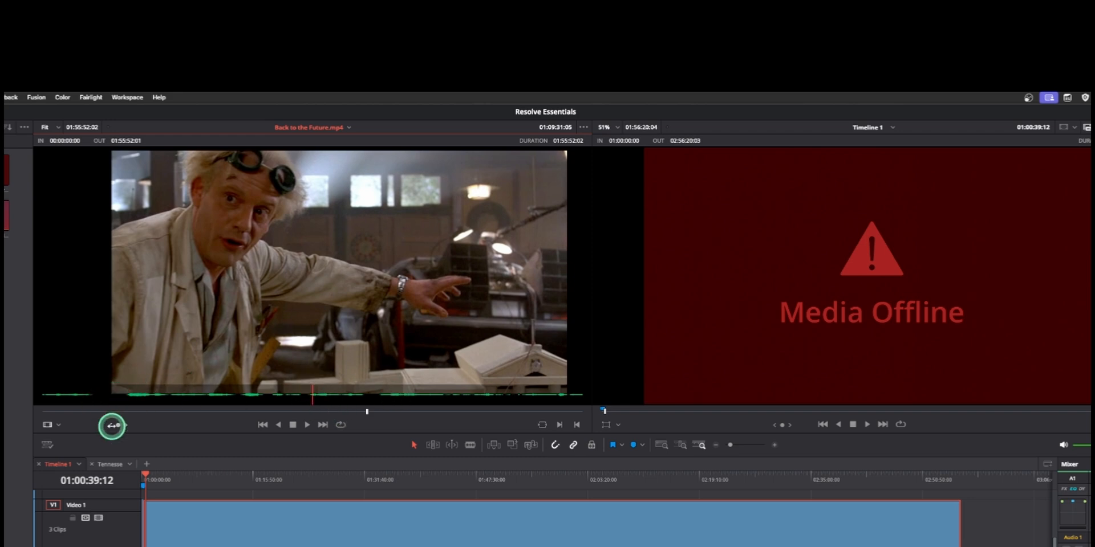
Step: Jog the Back to the Future source clip back to 01:09:29:07 and briefly play it from there
drag(112, 425, 124, 425)
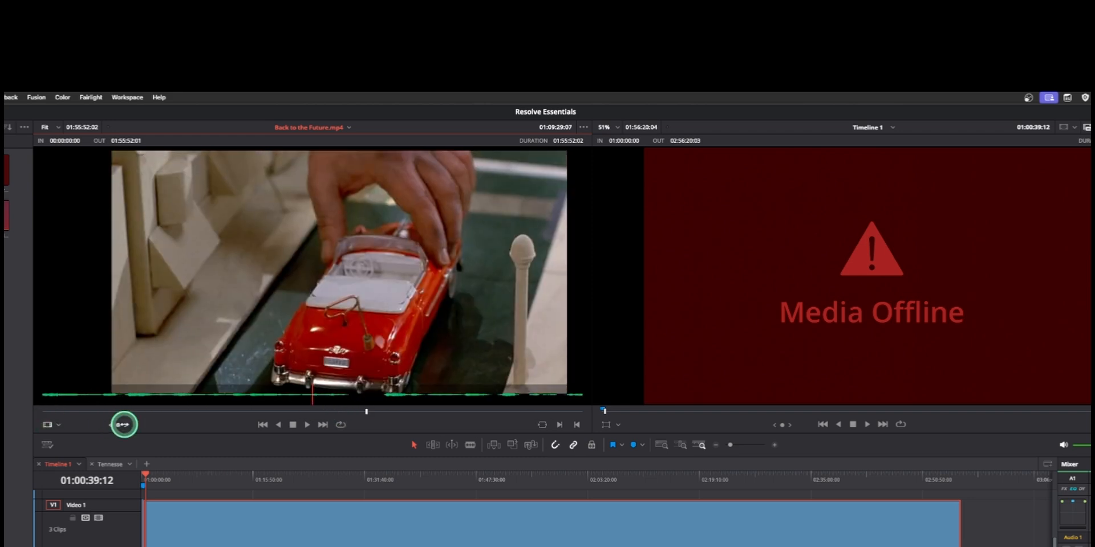
key(space)
key(space)
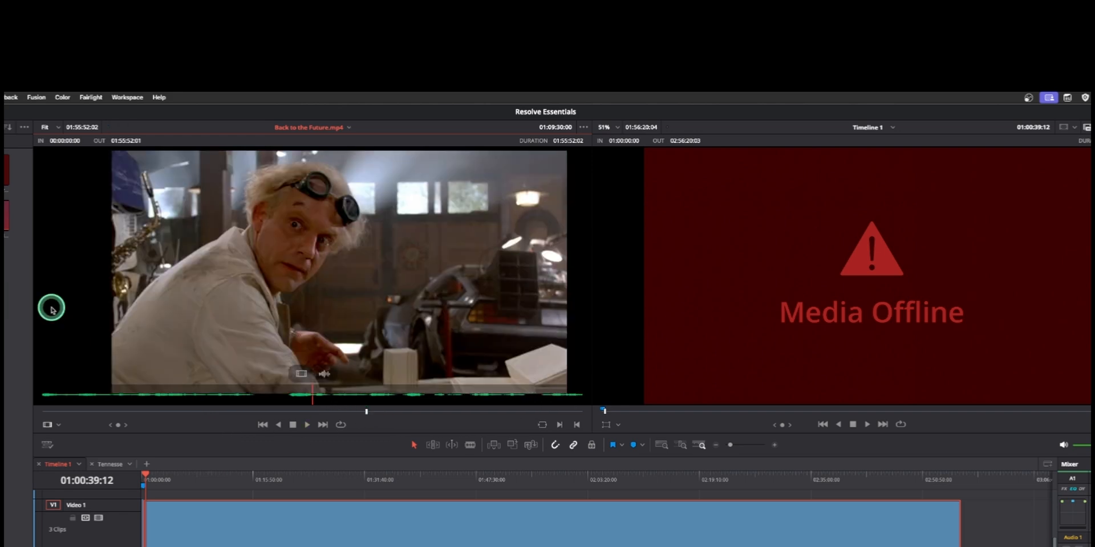
scroll(295, 393, left, 2)
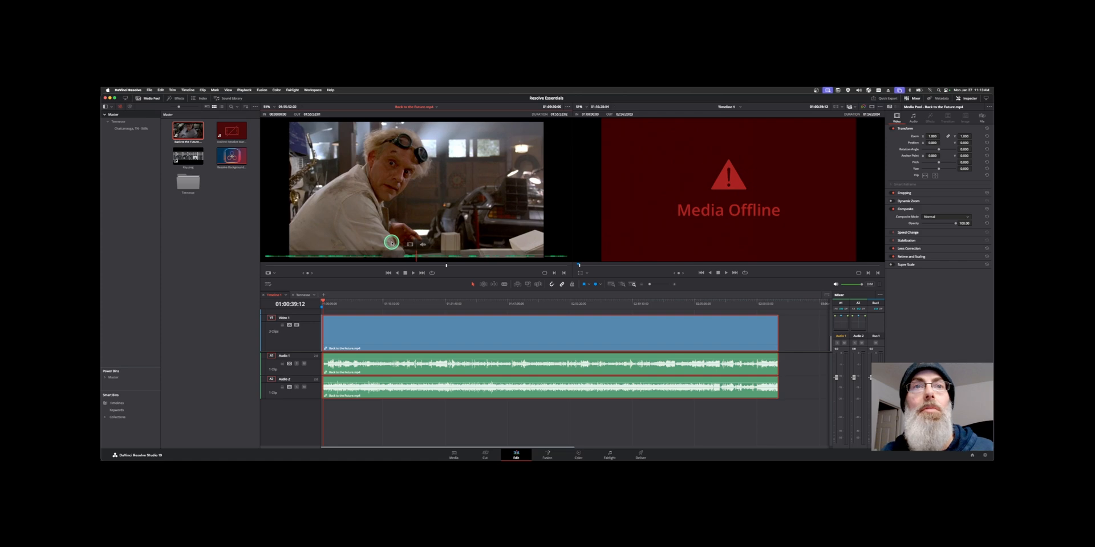
scroll(361, 386, down, 3)
click(359, 415)
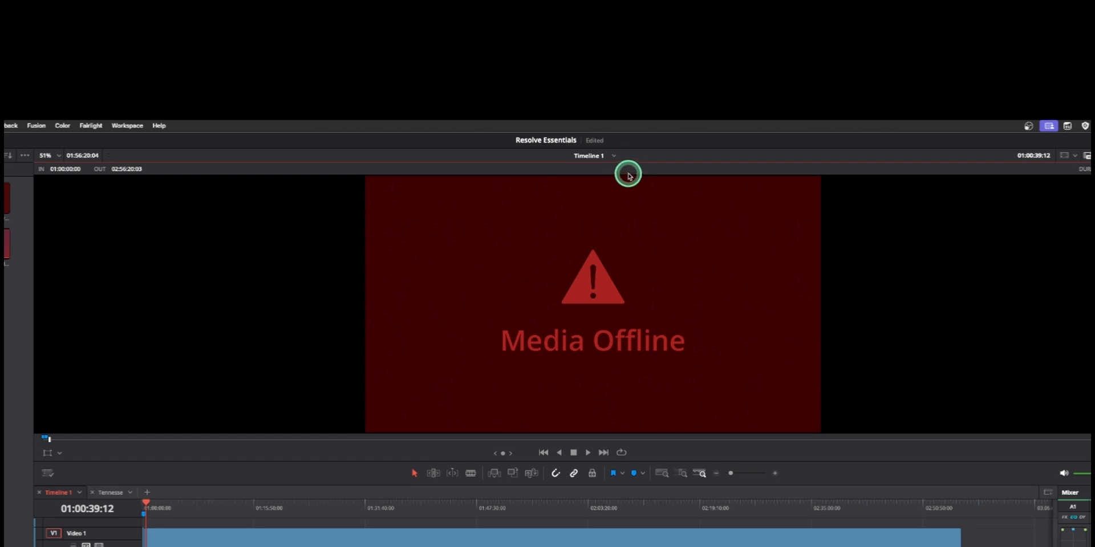
Step: Switch to the Tennesse timeline, and reopen Timeline 1 from the media pool with the playhead at 01:03:13:26
click(613, 158)
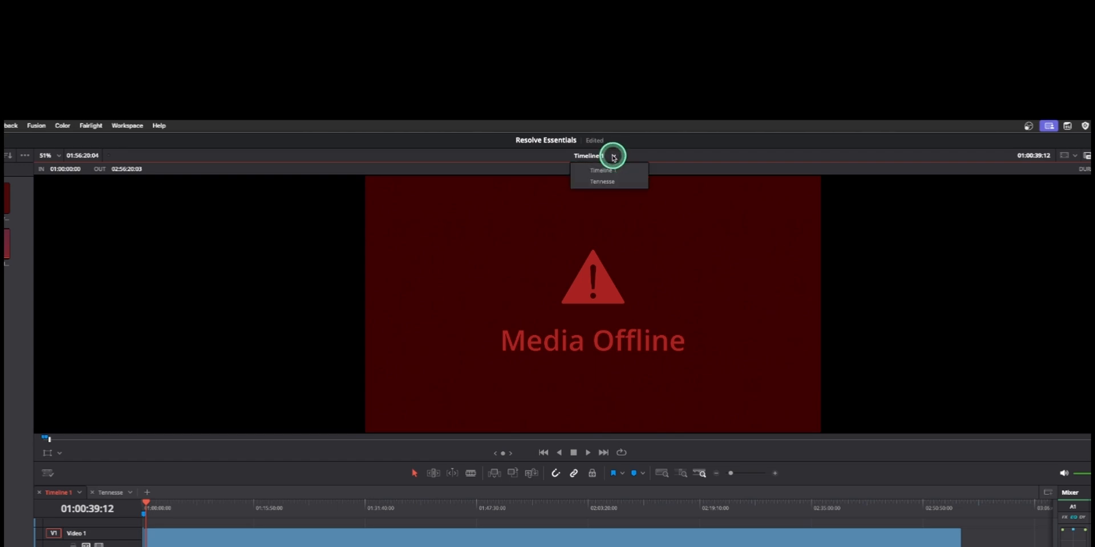
click(634, 182)
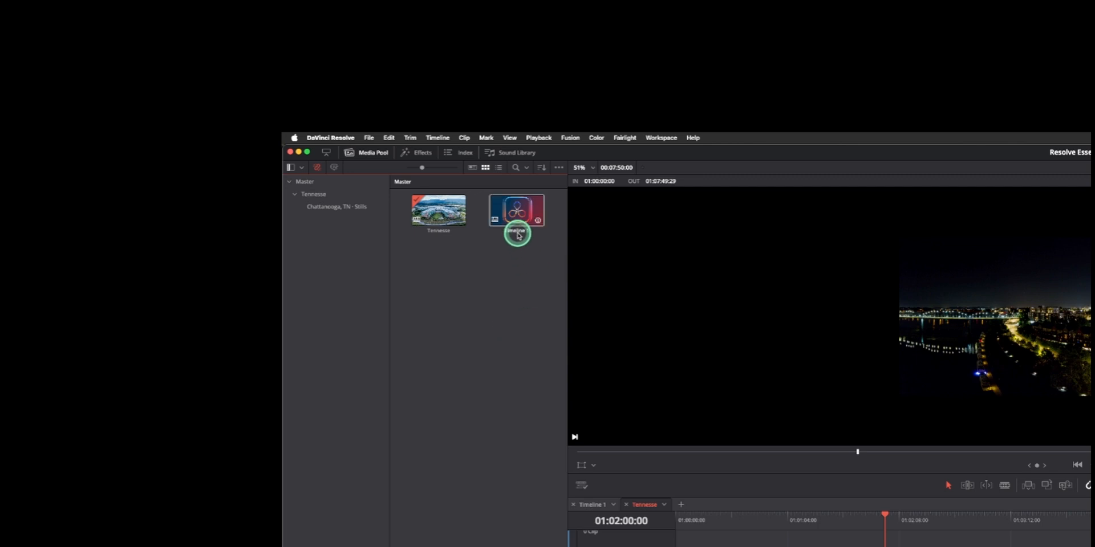
double_click(509, 211)
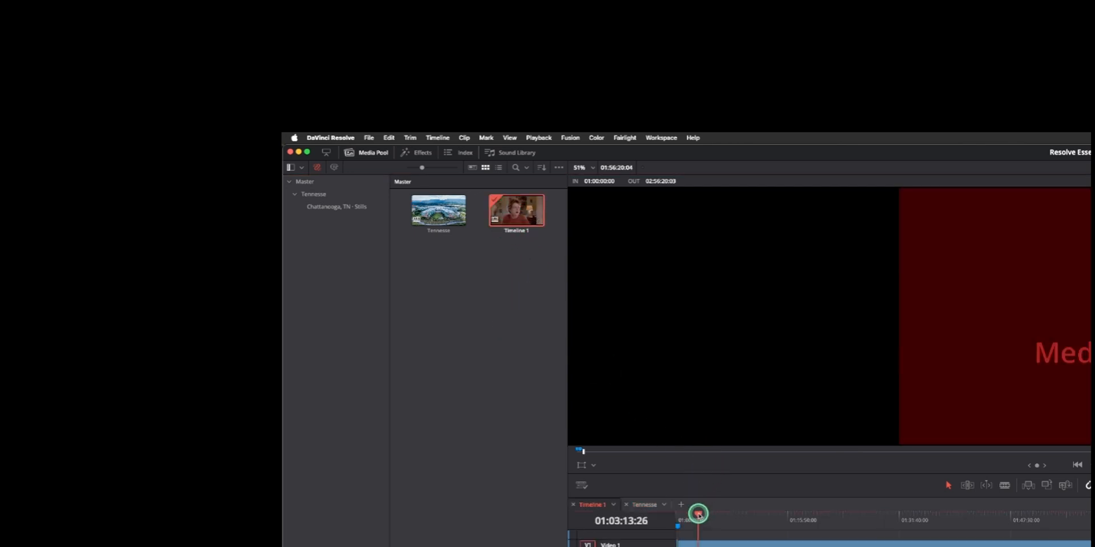
click(697, 515)
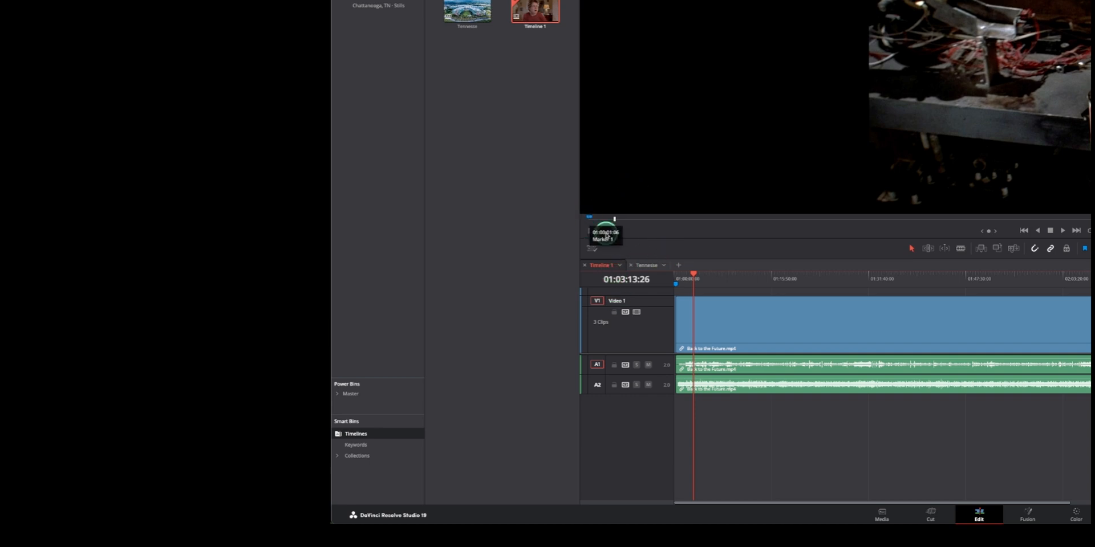
Step: Reduce the video track height and slightly increase the audio track height in the timeline view options
click(602, 231)
click(602, 232)
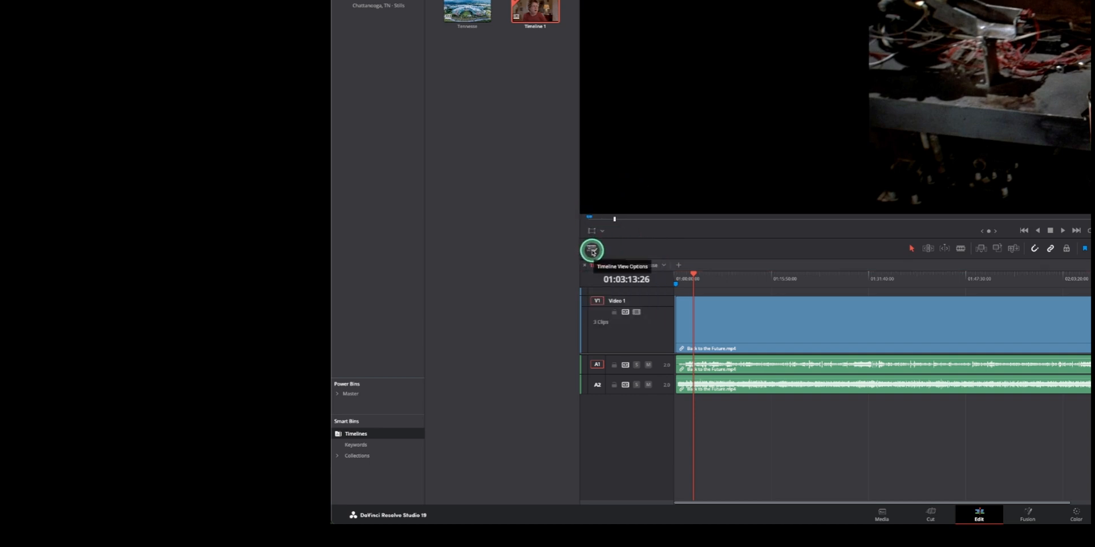
click(591, 251)
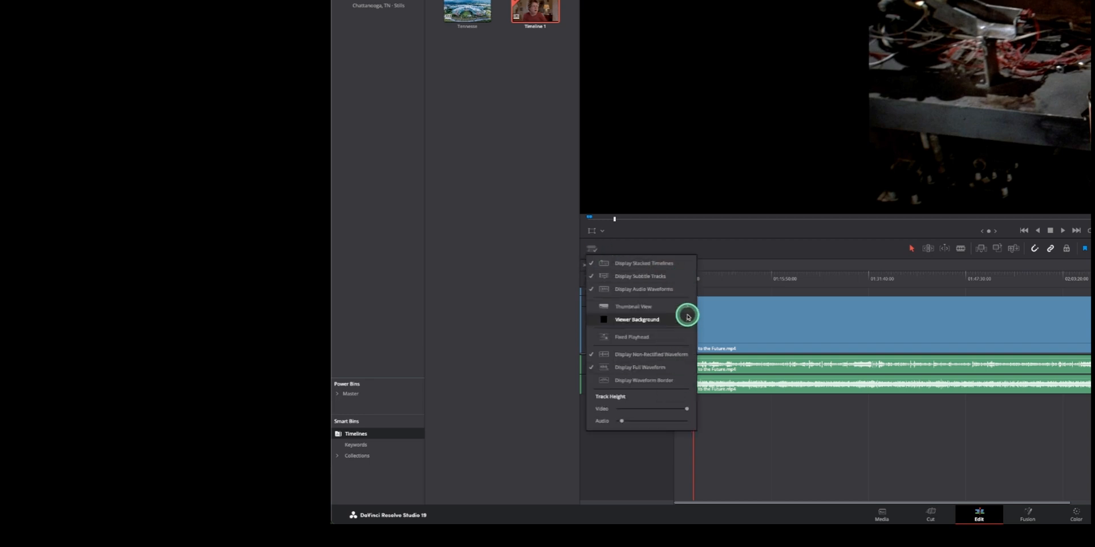
drag(670, 410, 626, 421)
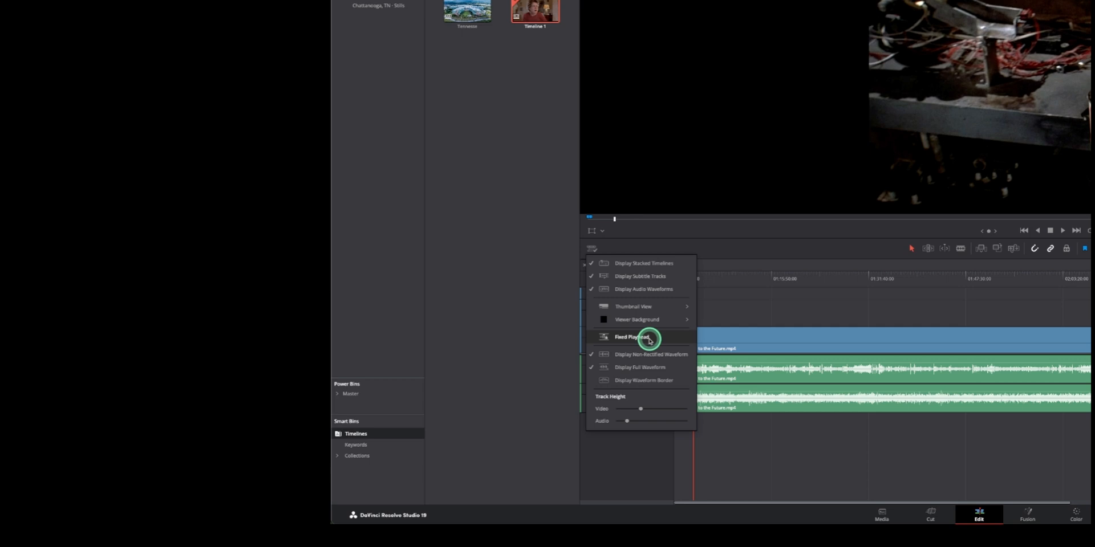
Step: Turn the display of stacked timelines off and on again in the timeline view options
mouse_move(672, 325)
mouse_move(656, 308)
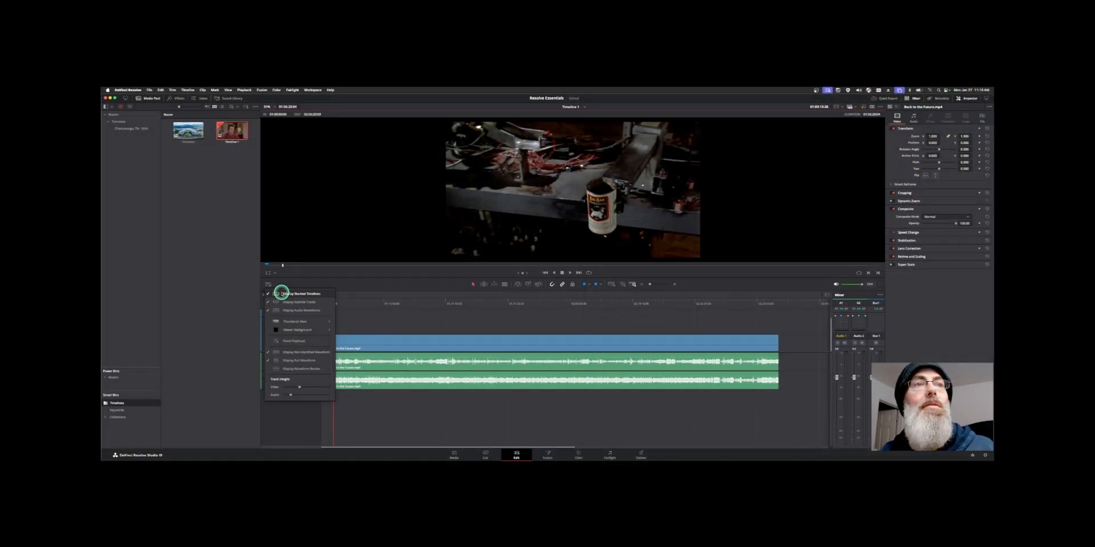
click(627, 263)
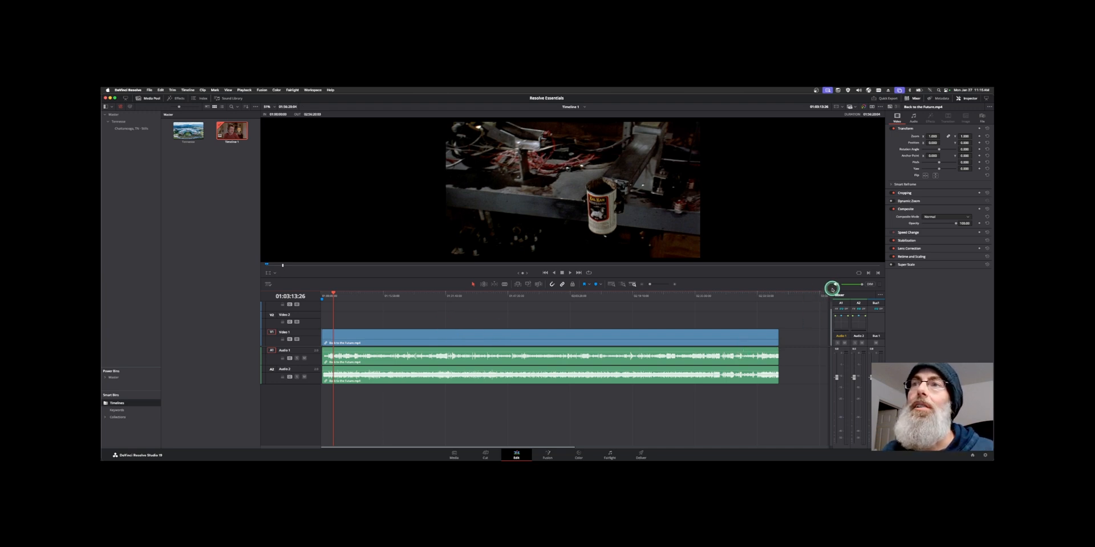
click(277, 283)
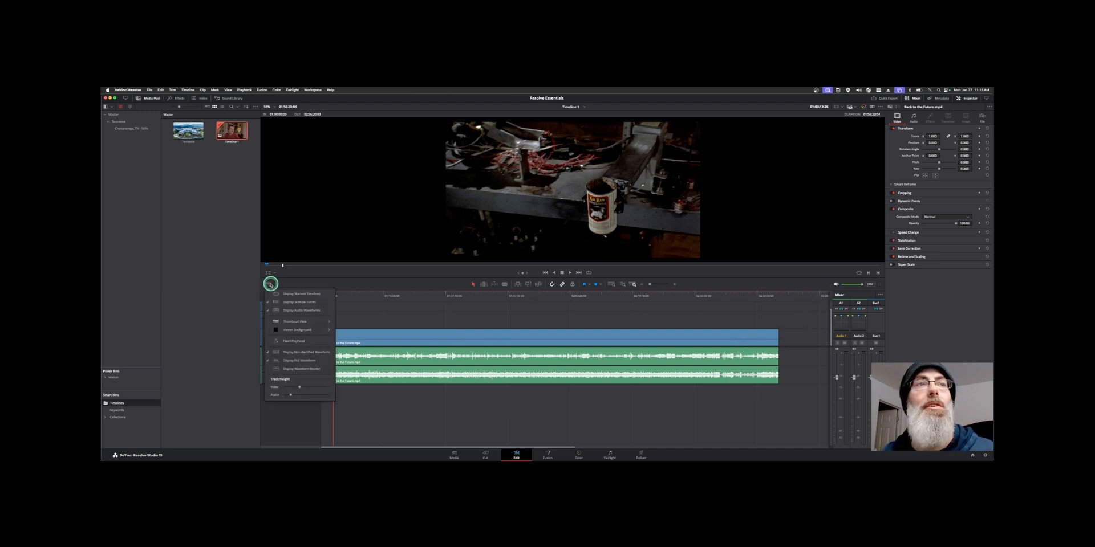
click(279, 289)
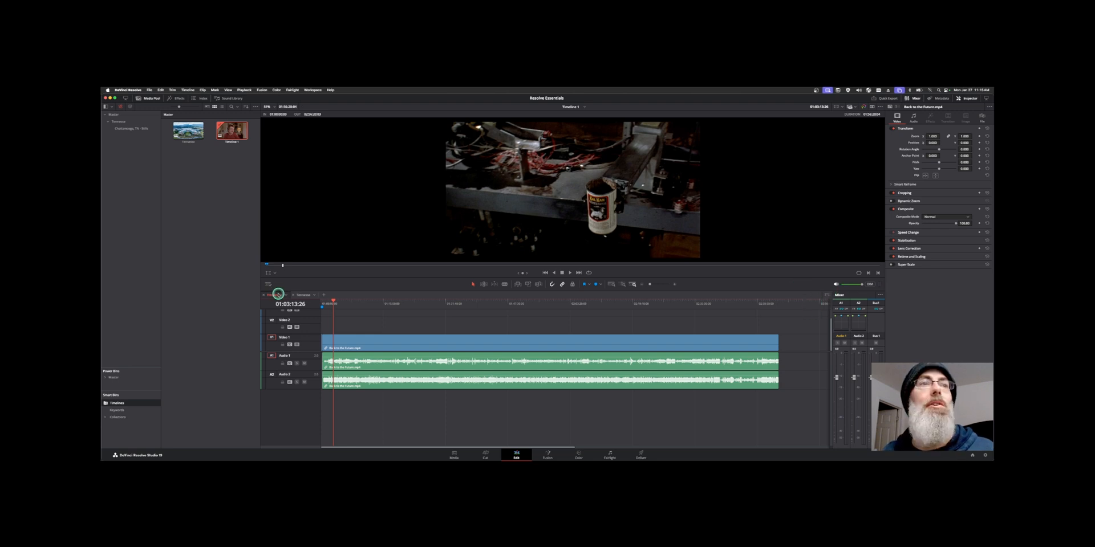
Step: Switch between the two stacked timelines and turn off the stacked timelines display
click(301, 295)
click(276, 295)
click(268, 283)
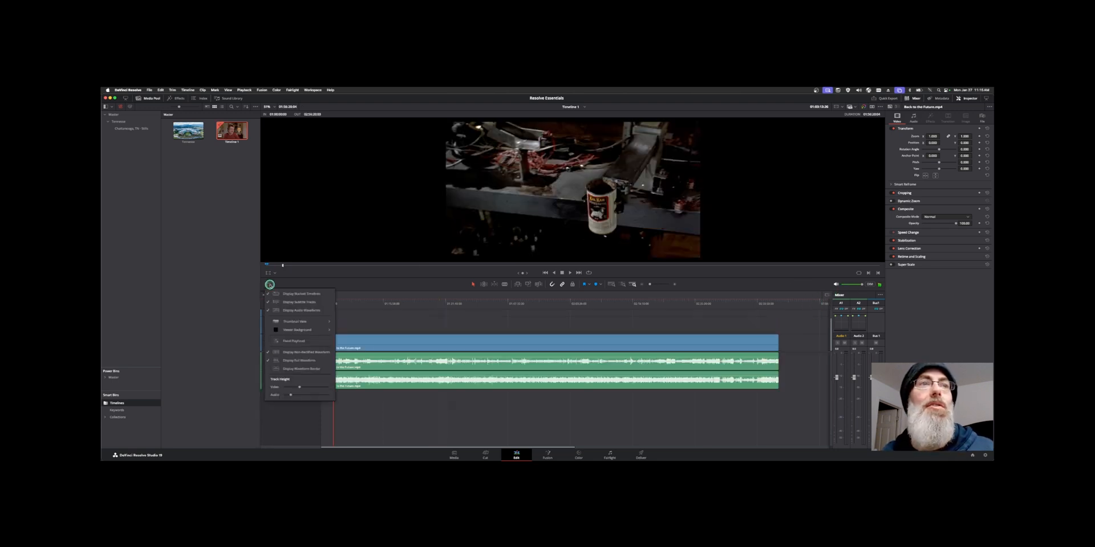
click(279, 289)
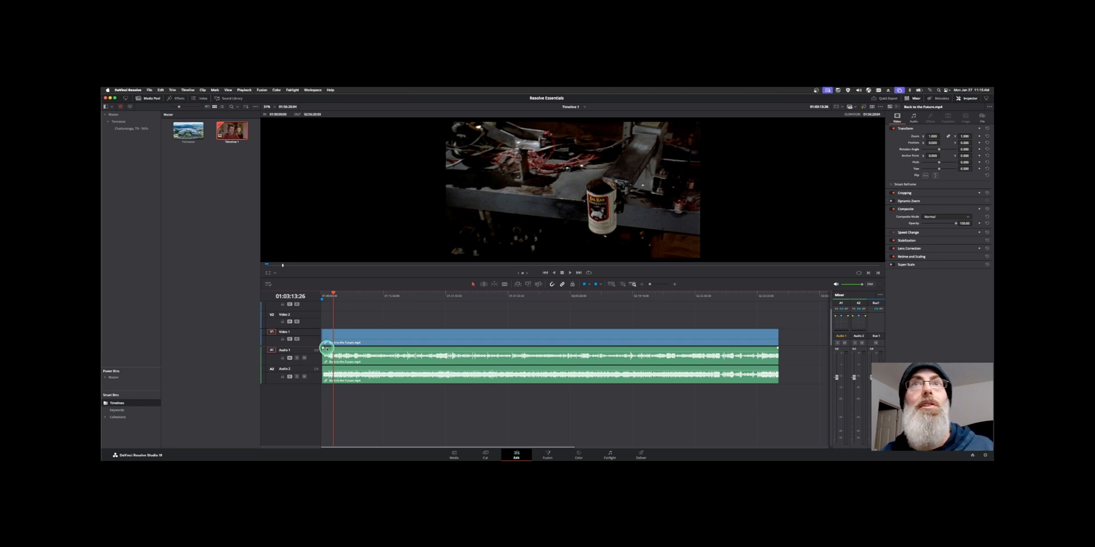
Step: Return the Timeline 1 playhead to the start and turn the stacked timelines display back on
click(578, 108)
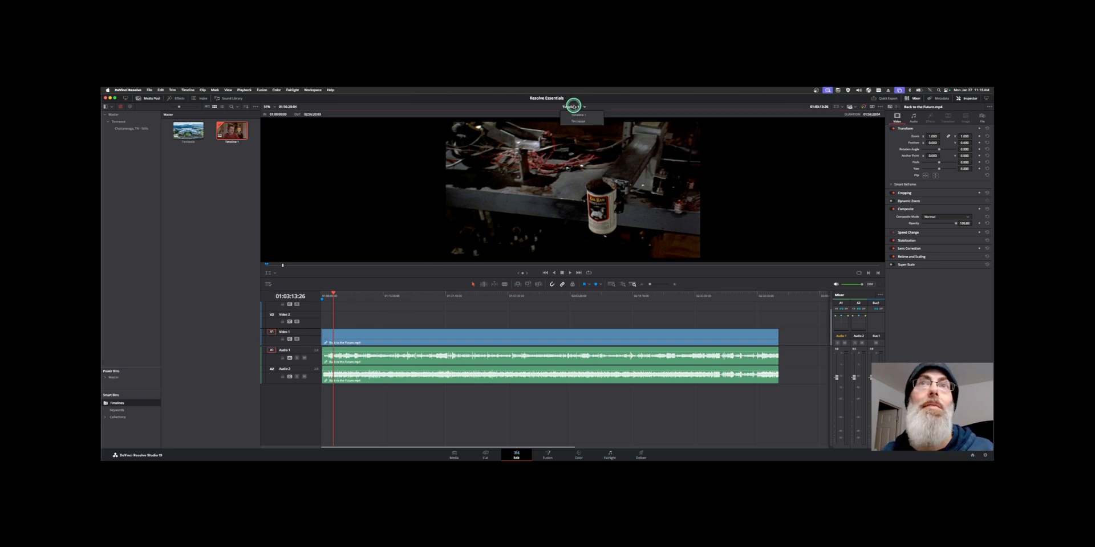
click(577, 107)
click(410, 296)
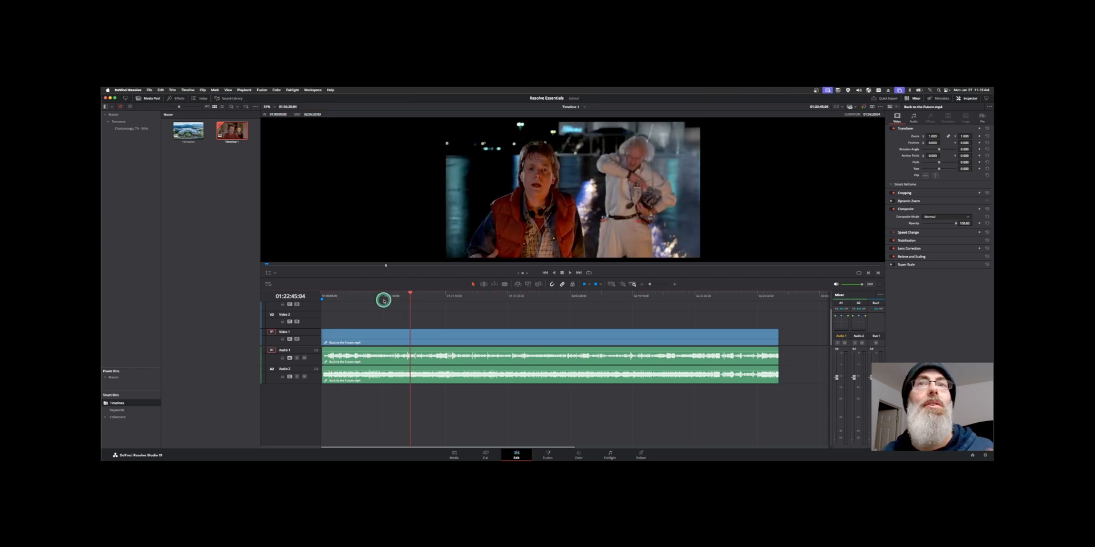
key(Home)
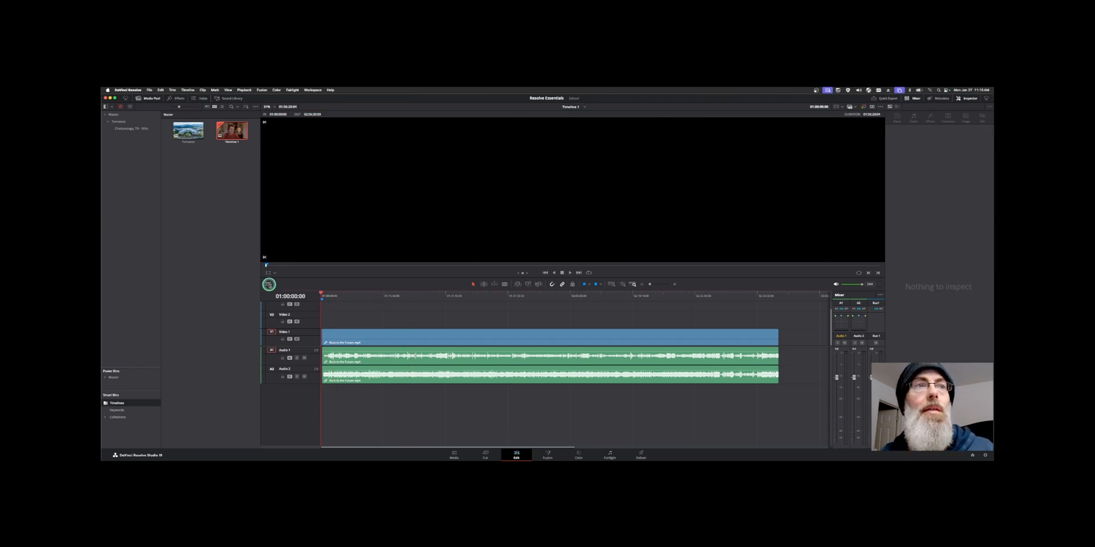
click(268, 284)
click(301, 294)
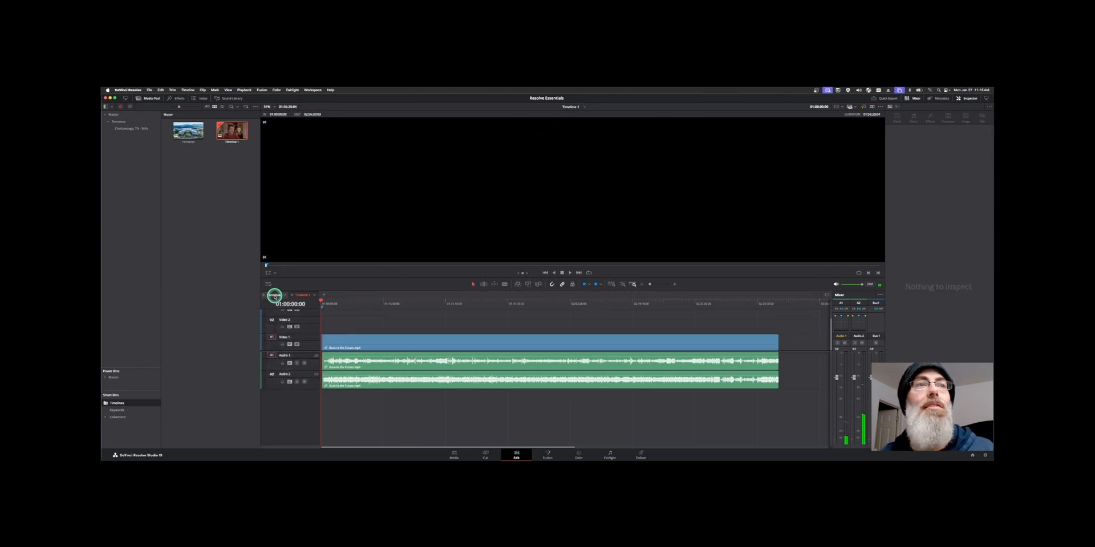
Step: Alternate between the Tennesse and Timeline 1 timelines, leaving Timeline 1 open as the first stacked timeline
click(274, 296)
click(302, 296)
click(272, 294)
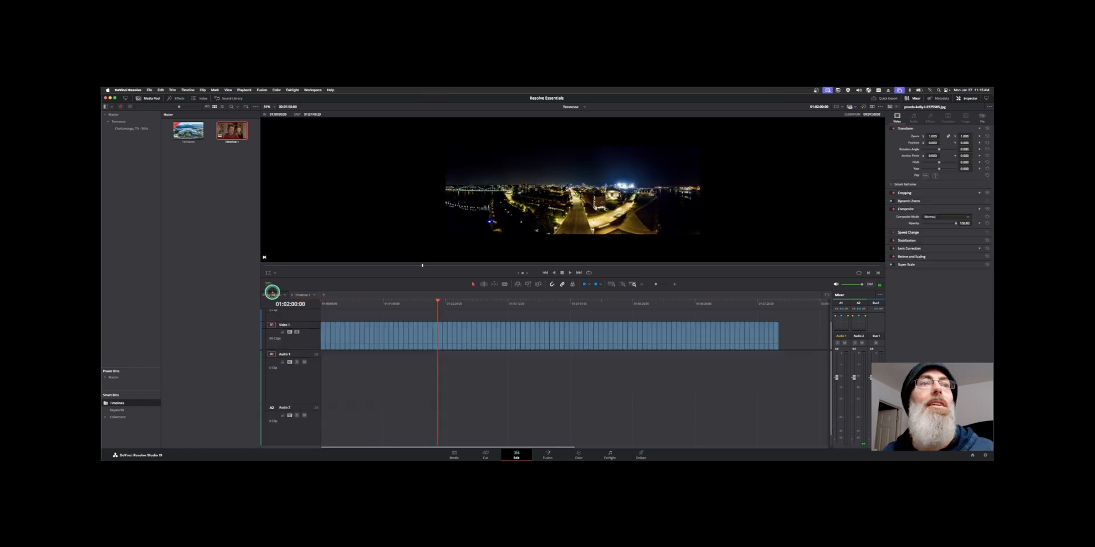
click(303, 295)
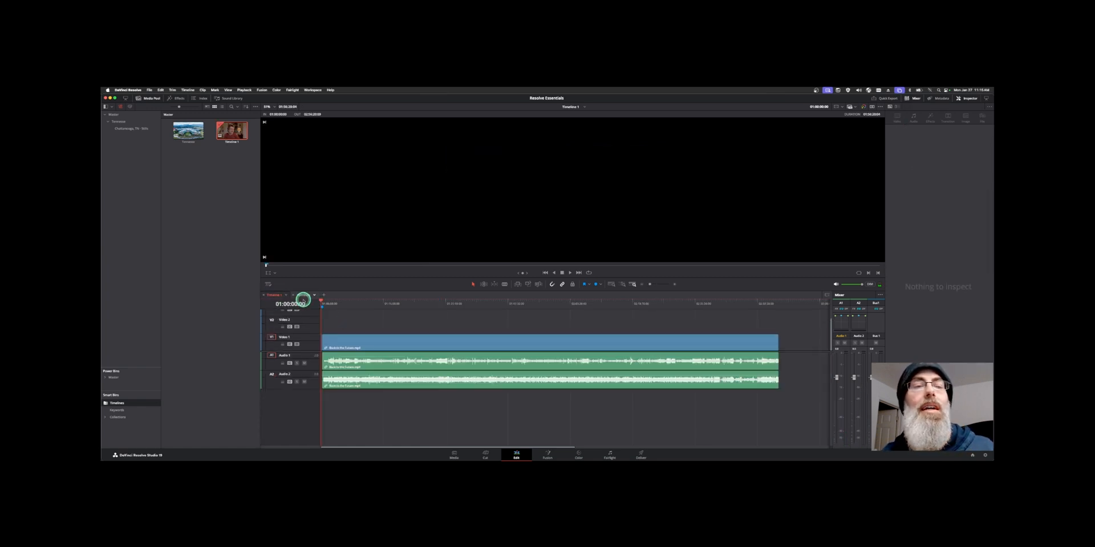
Step: Add another stacked timeline slot, choose an existing timeline for it, and return to Timeline 1
click(325, 295)
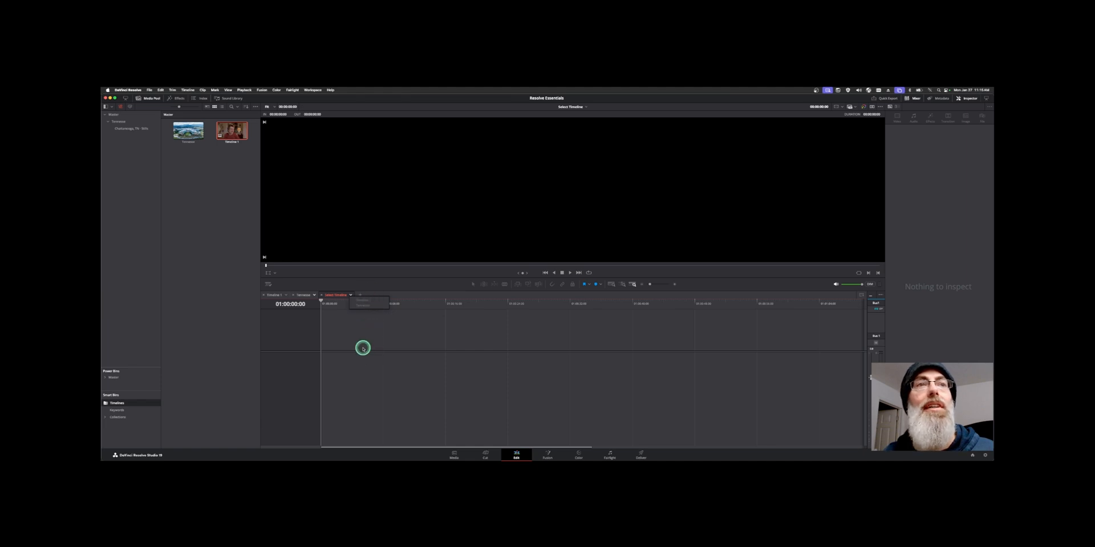
click(363, 305)
click(275, 293)
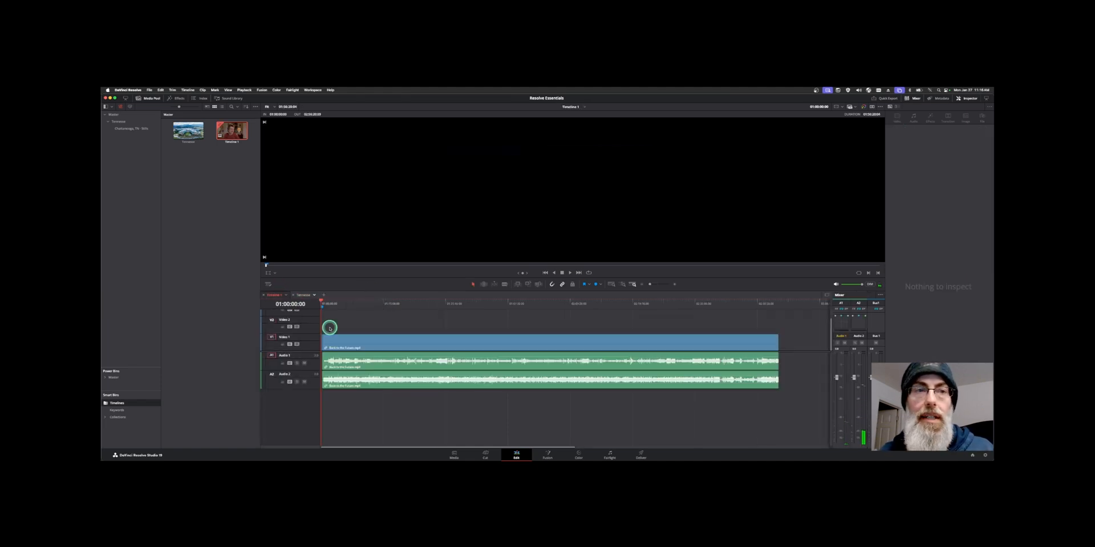
Step: Open the Tennesse timeline and move its playhead to the start, 01:00:00:00
click(305, 296)
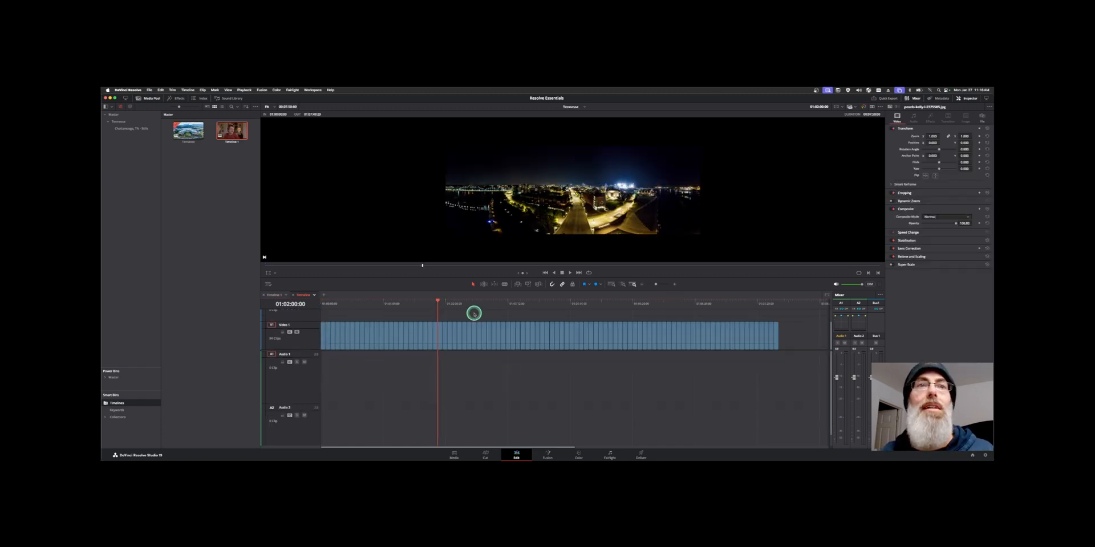
drag(474, 313, 371, 293)
key(Home)
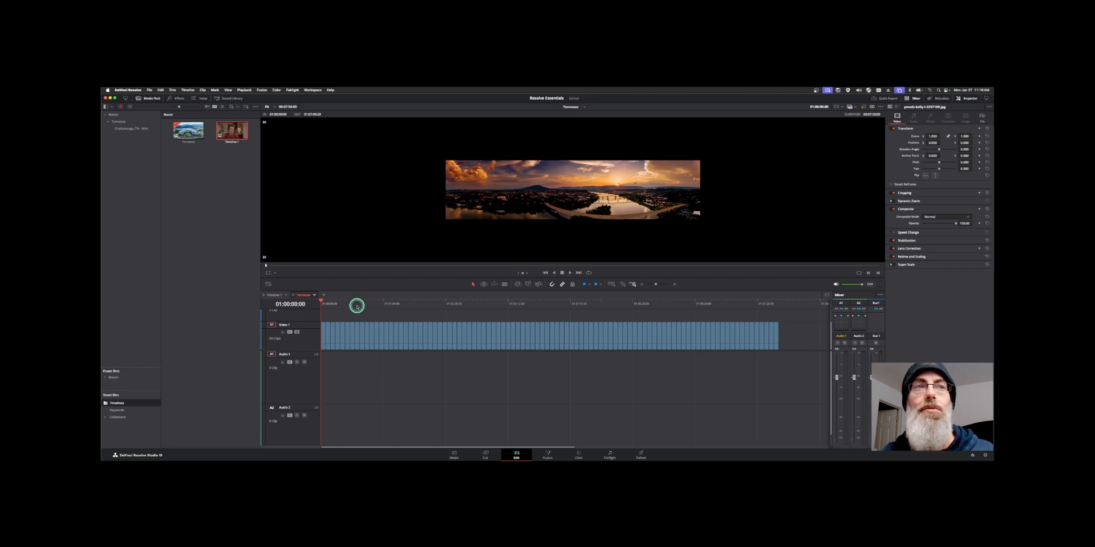
Step: Move the Tennesse timeline's playhead to 01:00:35:00 and browse the Tennessee bin through to its Chattanooga, TN sub-bin
mouse_move(357, 307)
mouse_down()
mouse_move(341, 304)
mouse_move(352, 306)
mouse_up()
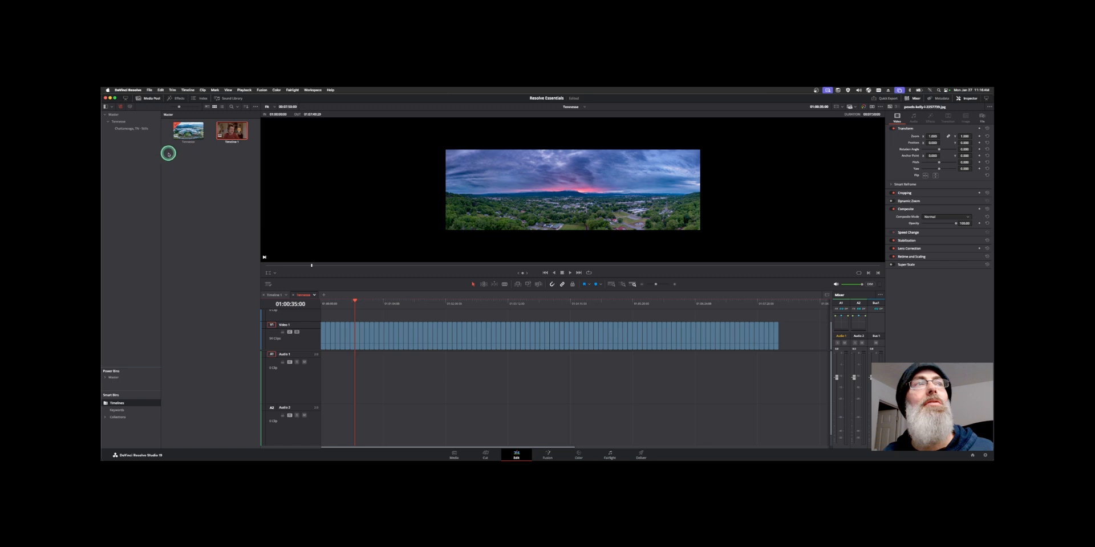
click(122, 121)
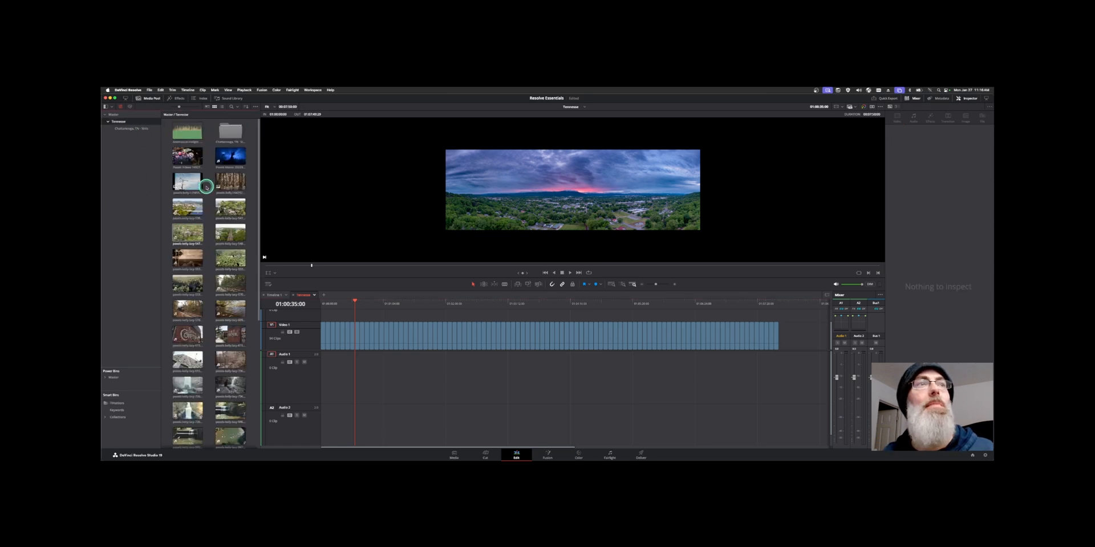
scroll(188, 254, down, 4)
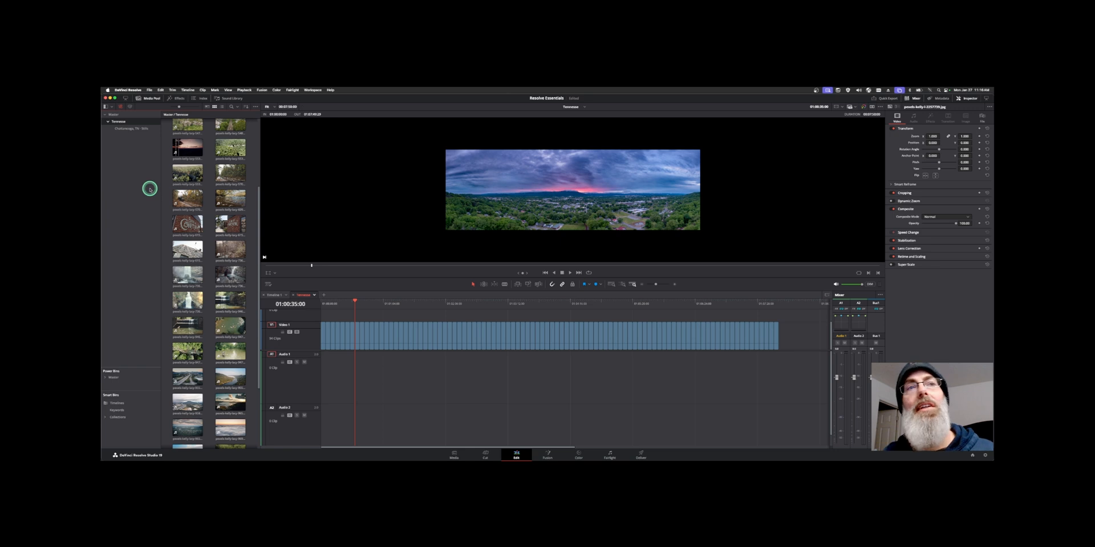
click(145, 126)
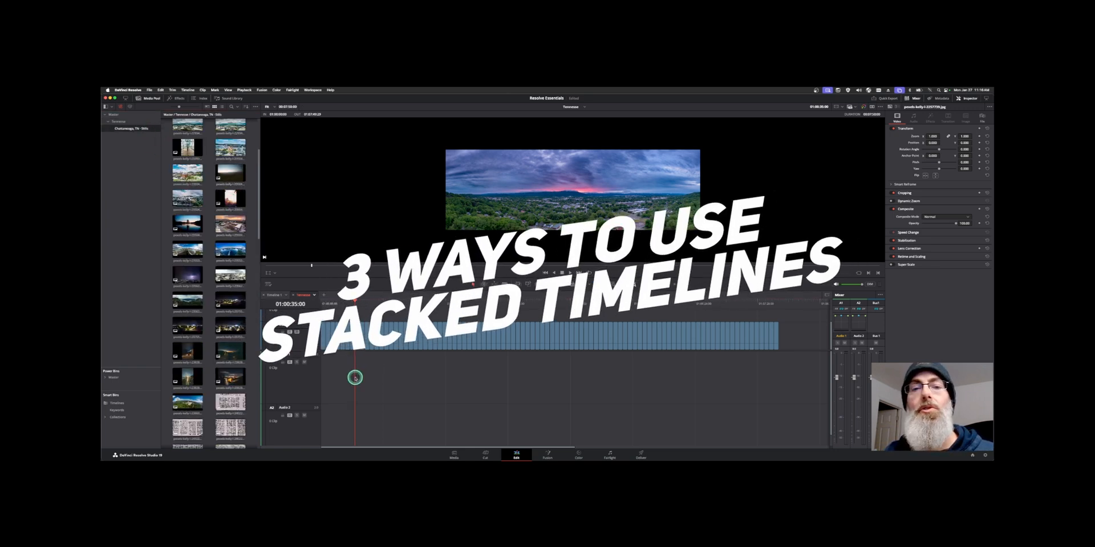
Step: Switch back and forth between the Timeline 1 and Tennesse timeline tabs, ending on Tennesse
click(277, 295)
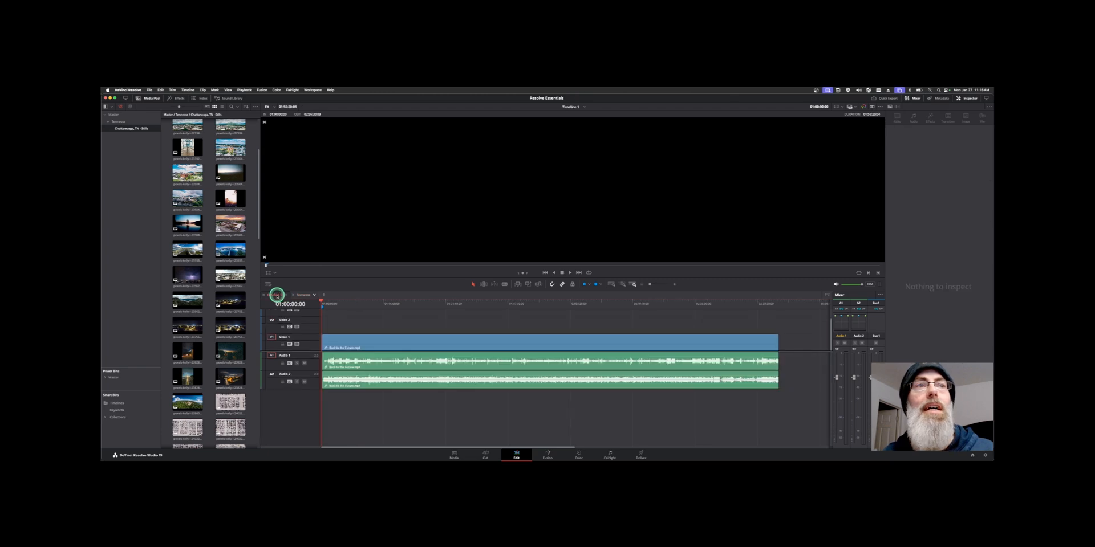
click(299, 295)
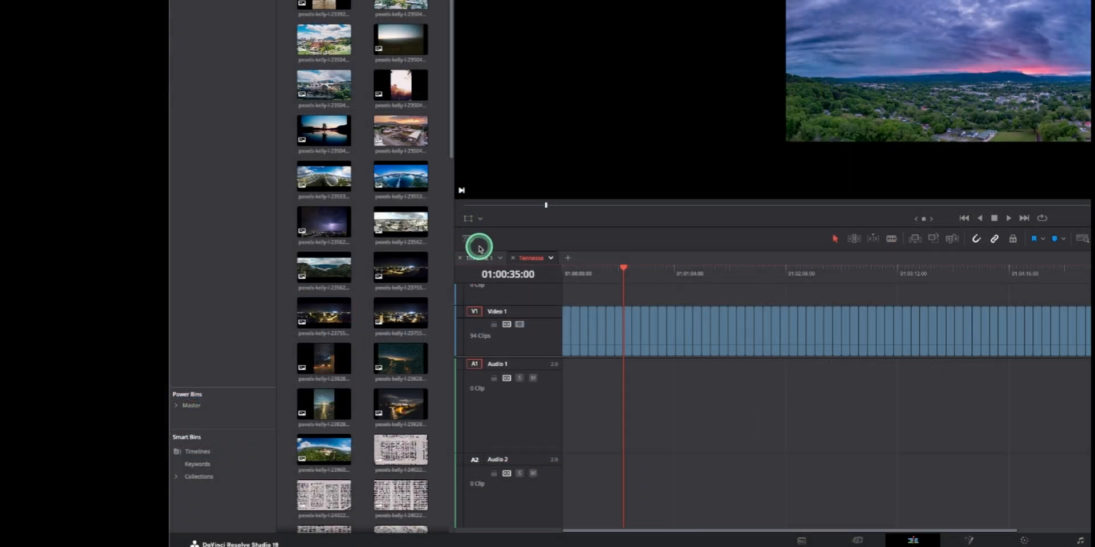
click(477, 256)
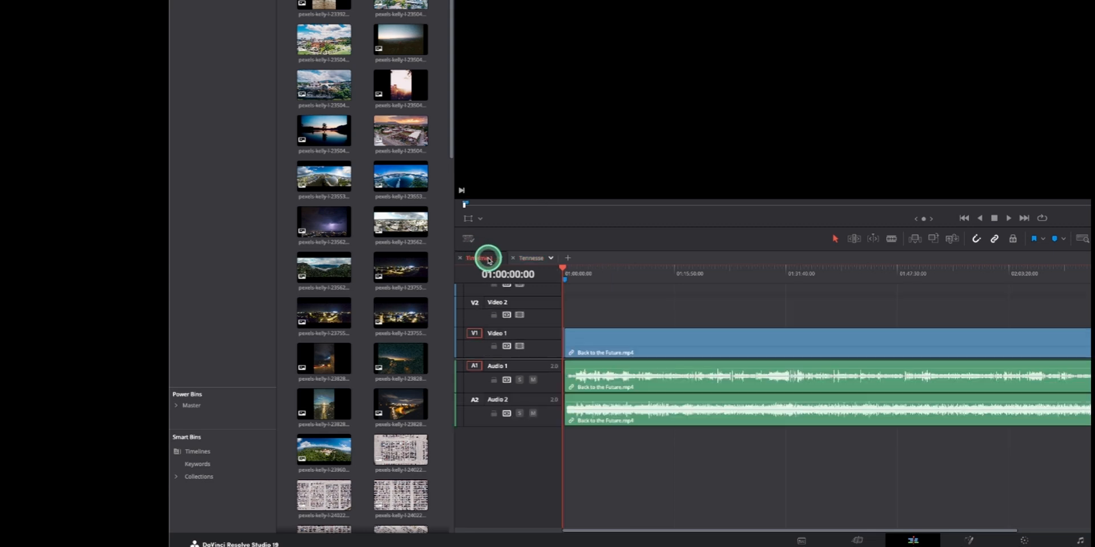
click(531, 262)
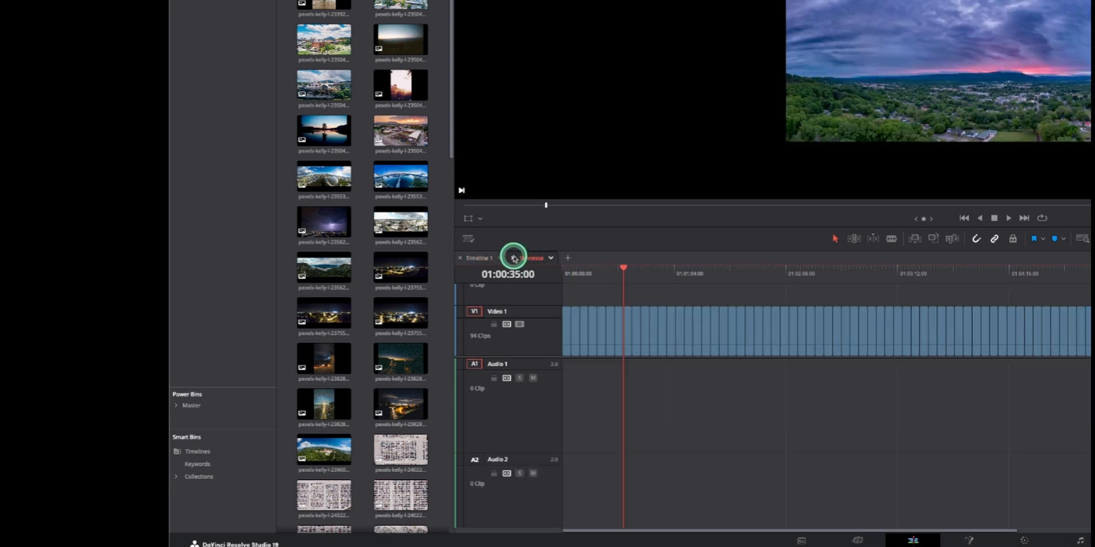
Step: Close the Tennesse timeline tab and load the Tennesse timeline into the remaining tab in place of Timeline 1
click(512, 258)
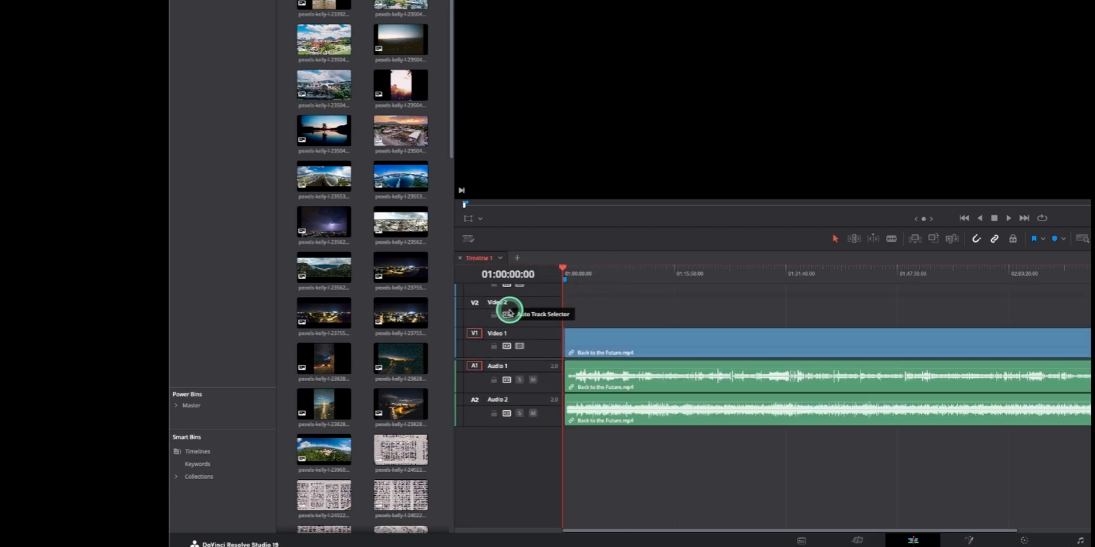
click(500, 258)
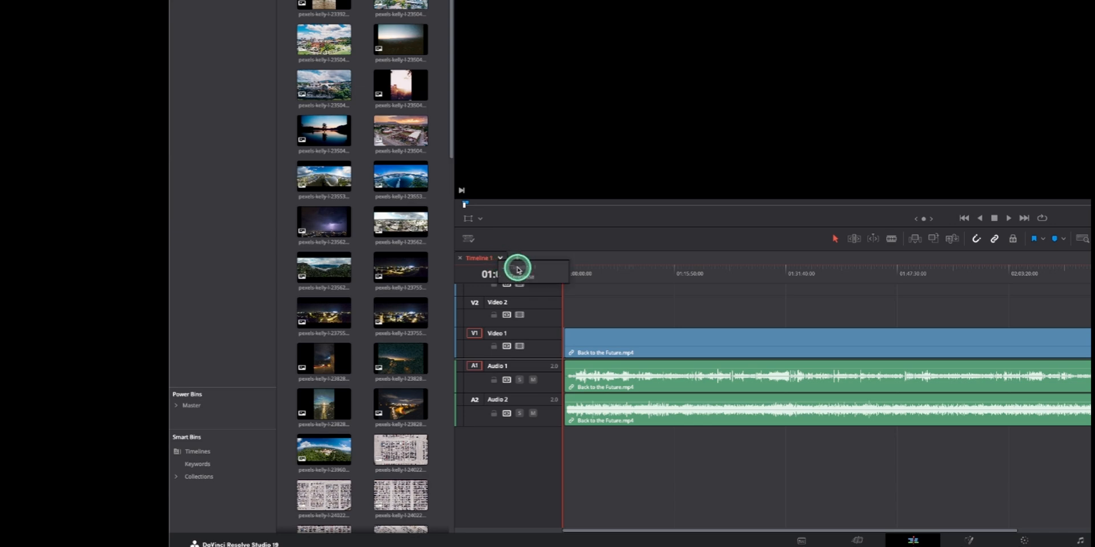
click(520, 276)
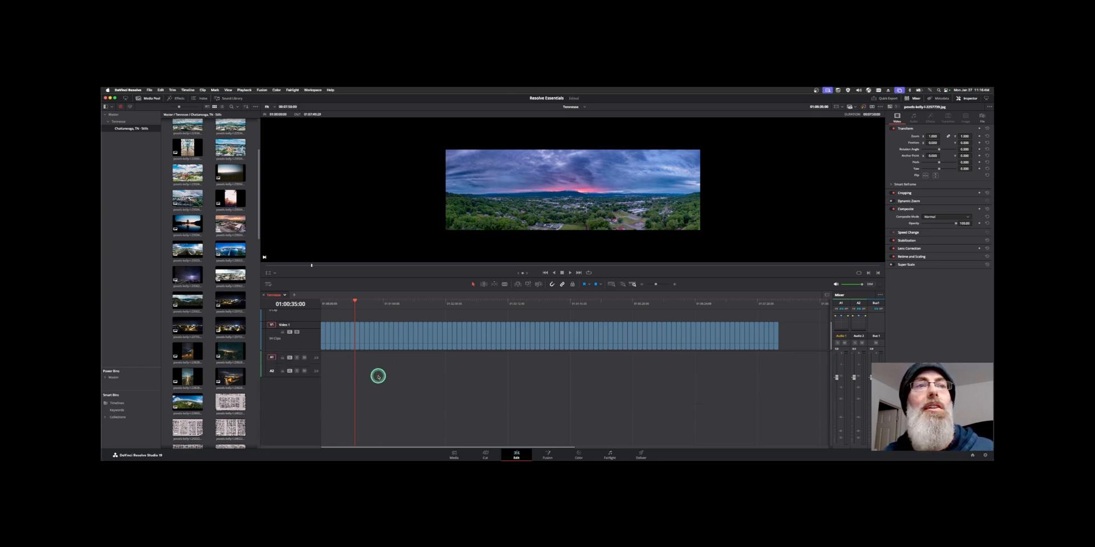
scroll(393, 323, up, 2)
scroll(397, 324, down, 2)
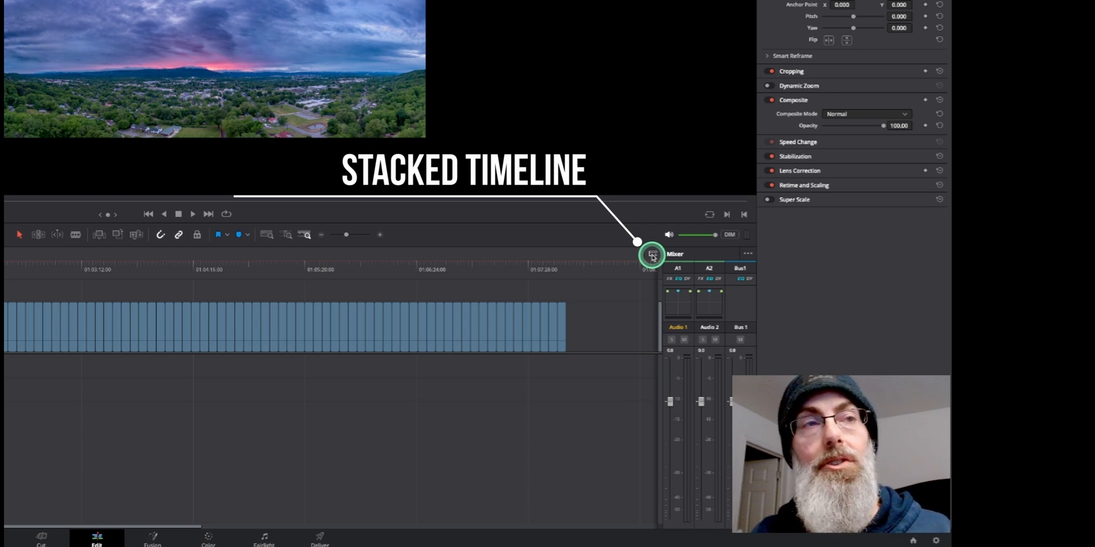
Step: Add a second stacked timeline pane, showing Timeline 1 in the upper pane and Tennesse in the lower one
click(652, 256)
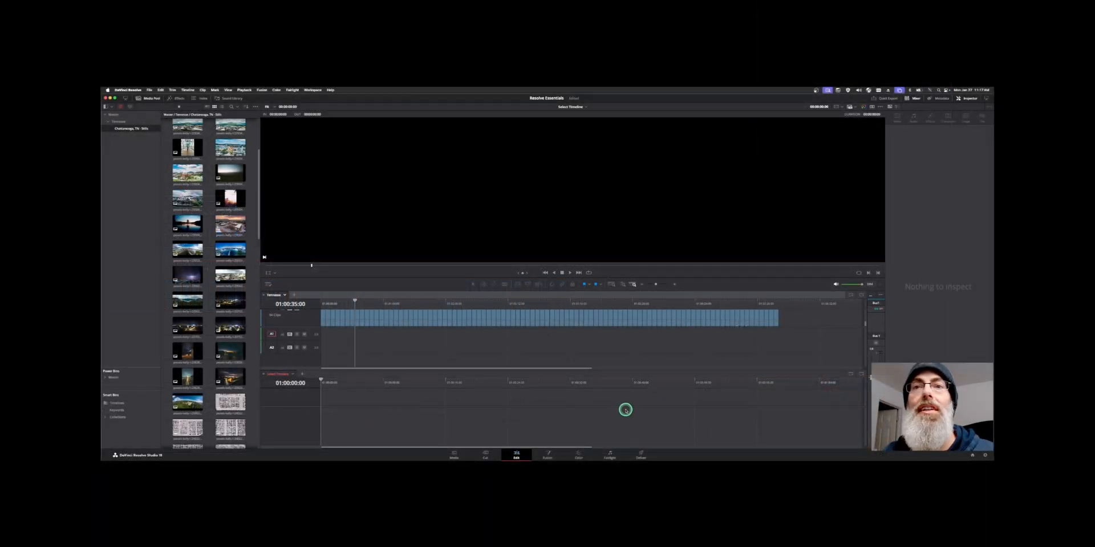
click(230, 351)
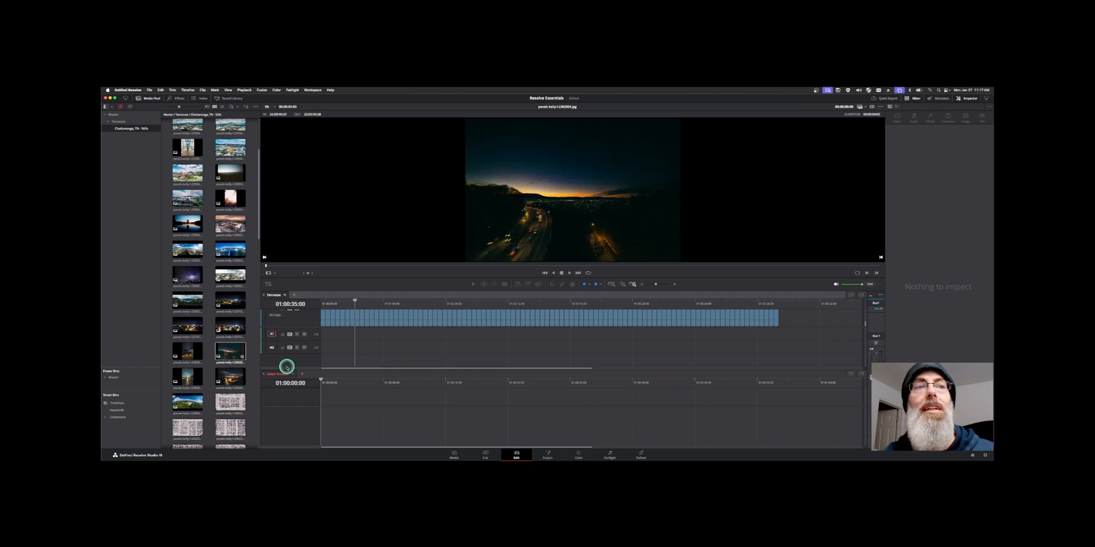
click(283, 373)
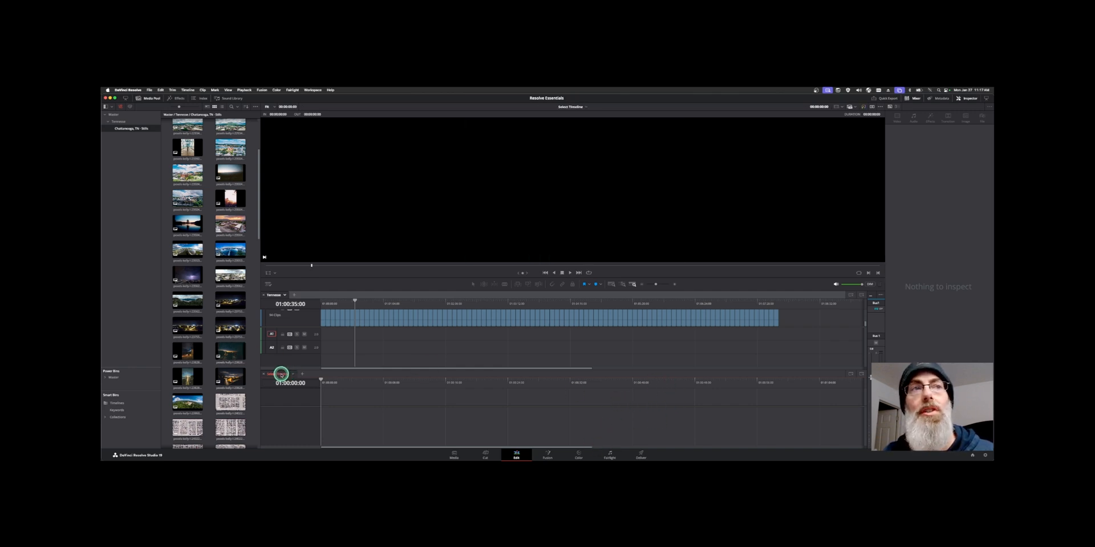
click(285, 294)
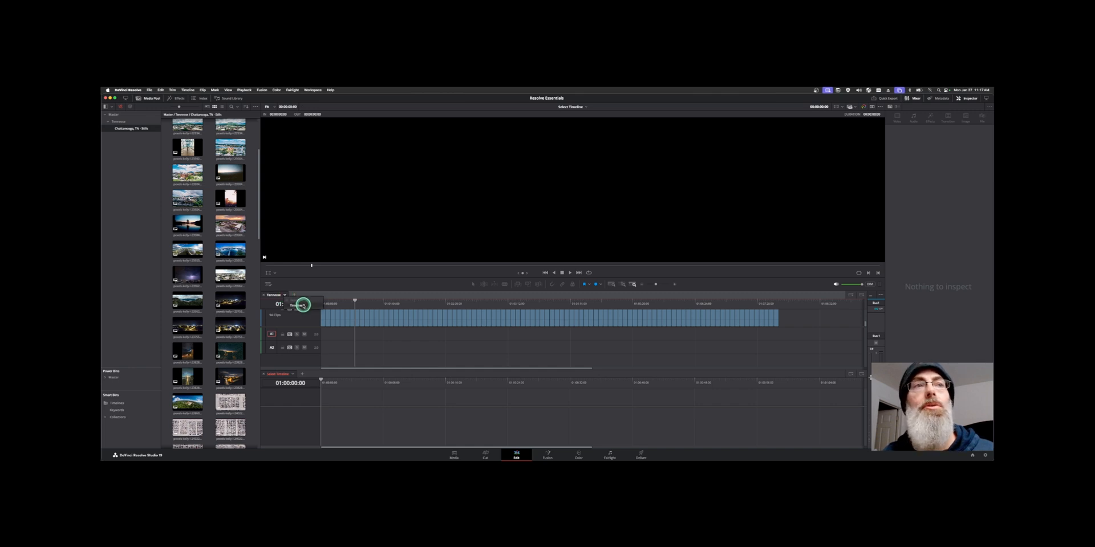
click(303, 306)
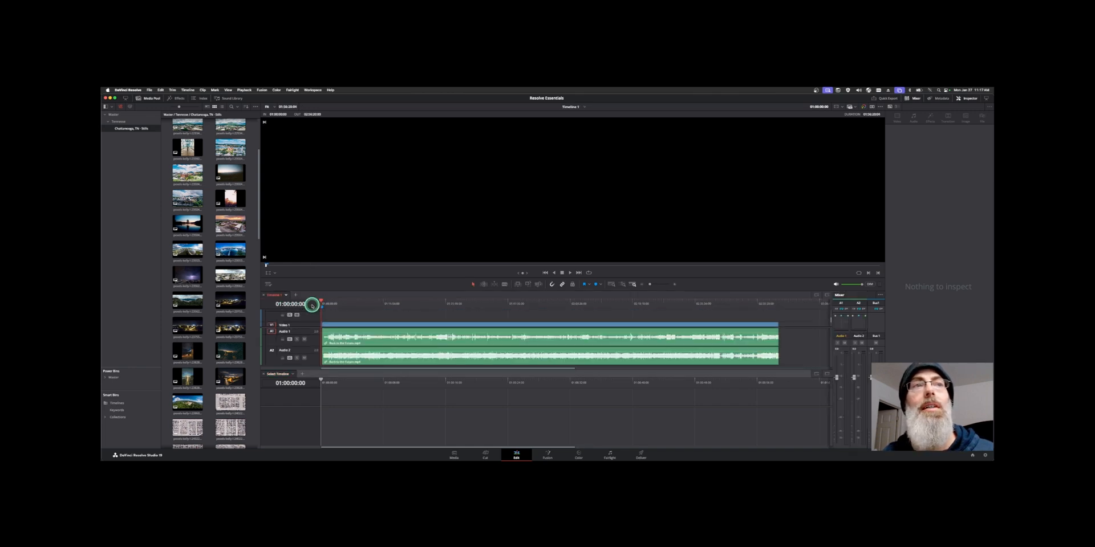
click(291, 374)
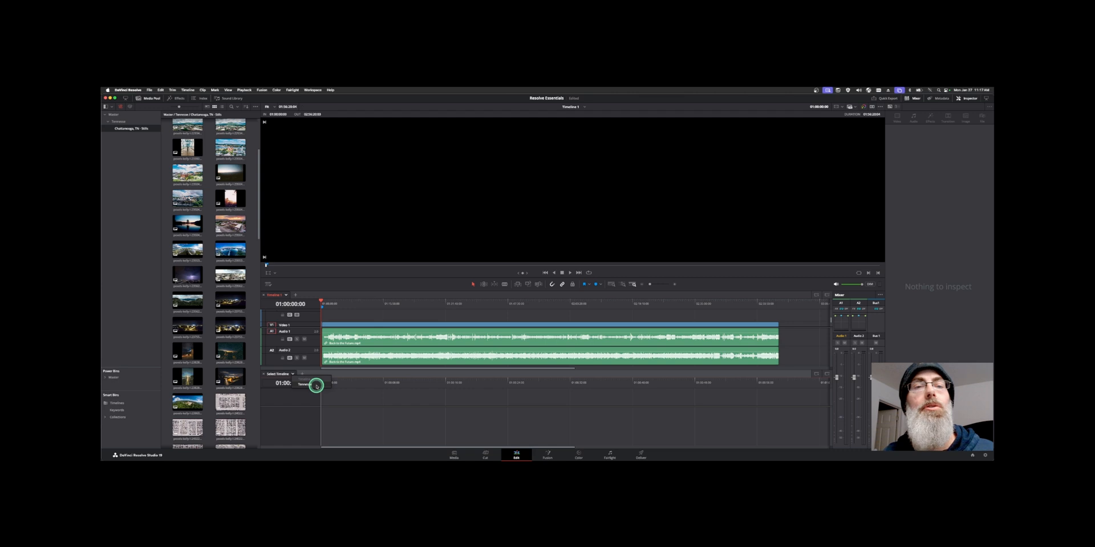
click(317, 386)
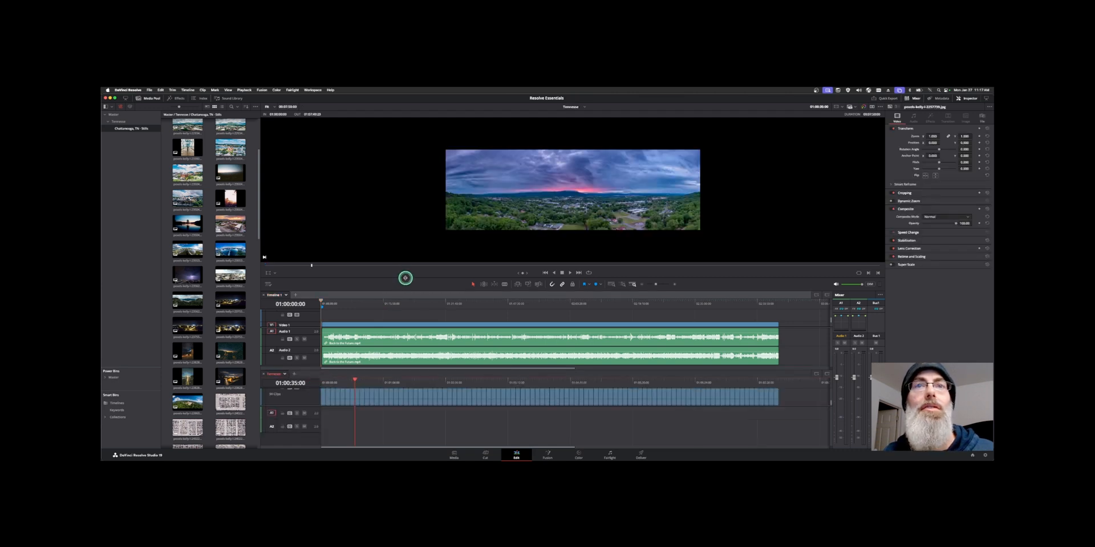
Step: Shrink the viewer to give the stacked timelines more room and adjust the video track heights in the Tennesse timeline
drag(404, 278, 410, 285)
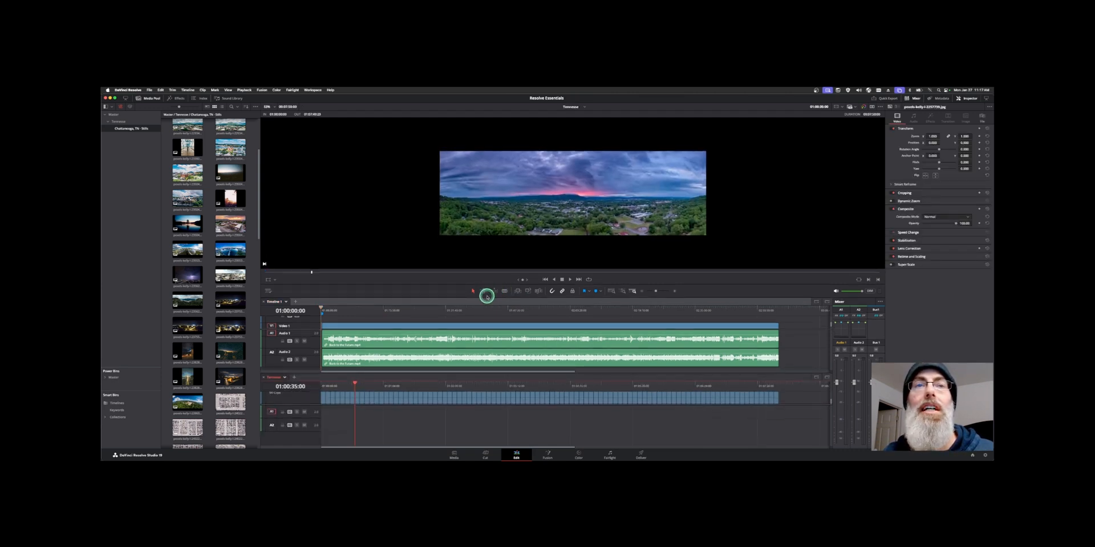
drag(465, 284, 476, 244)
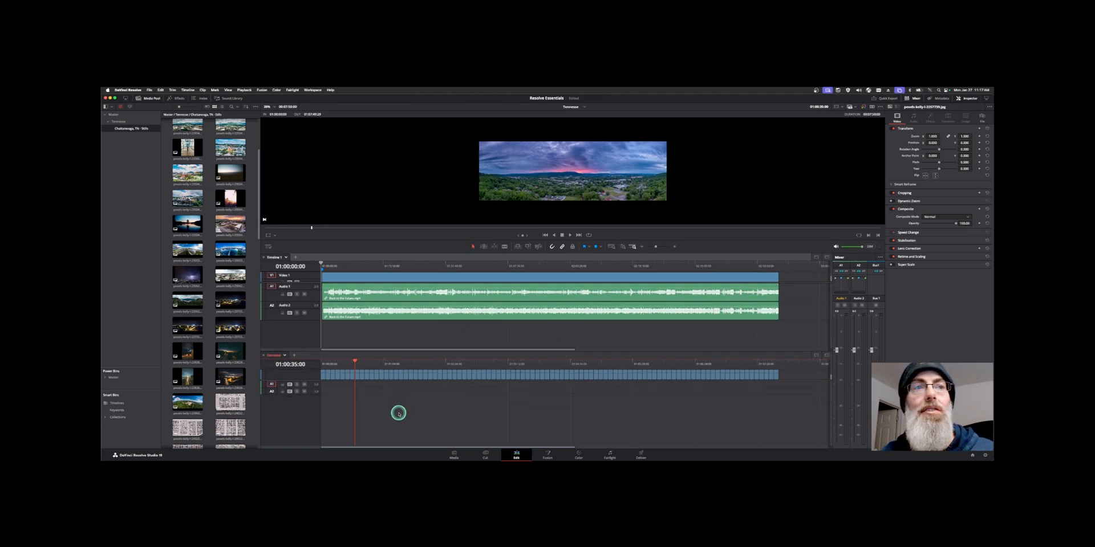
drag(317, 380, 334, 399)
scroll(333, 398, down, 5)
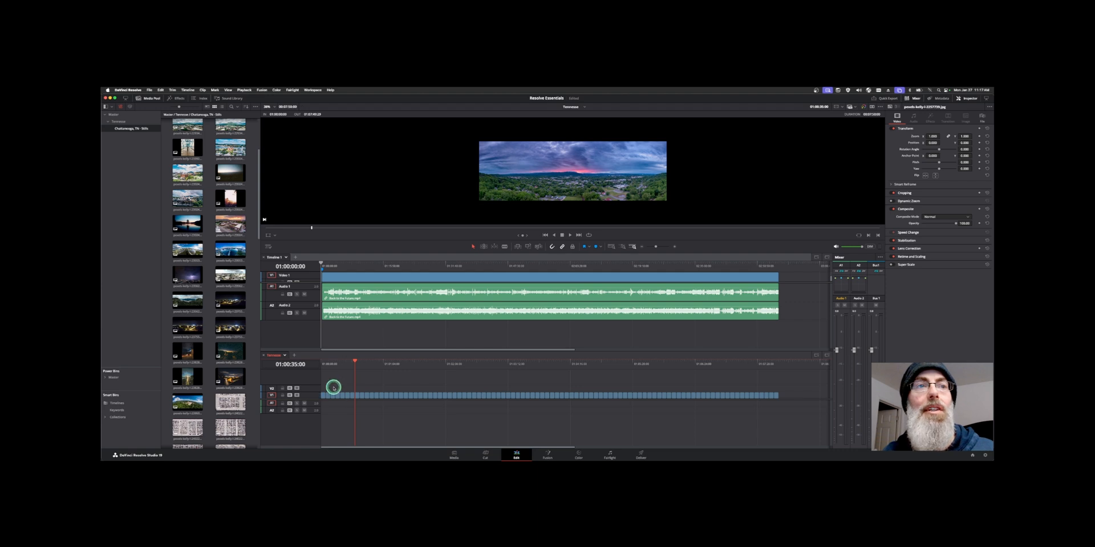
scroll(334, 388, up, 5)
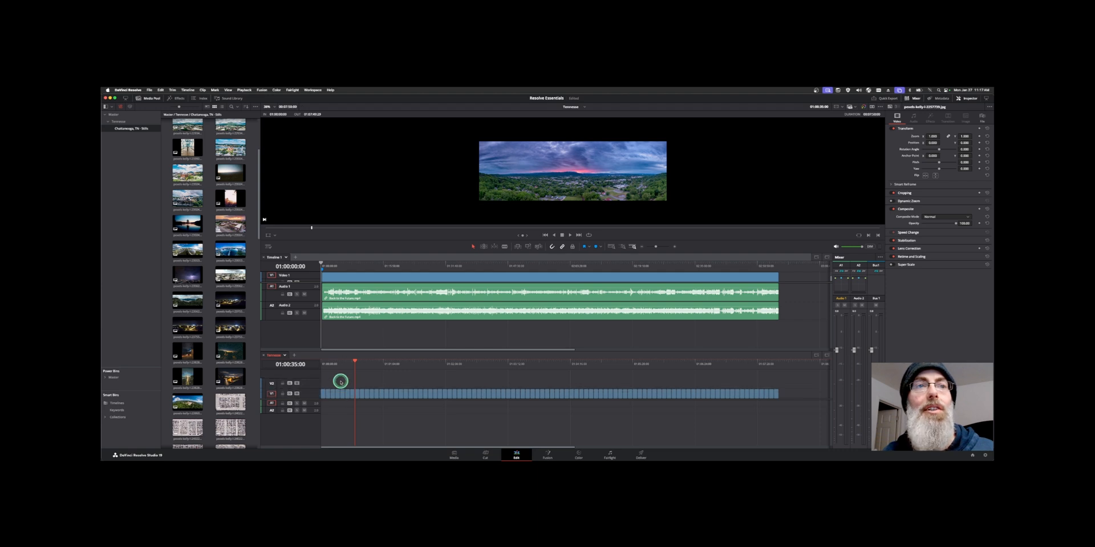
Step: Copy a group of neighbouring Video 1 clips just after the playhead in the Tennesse timeline, leaving the clips deselected
click(376, 339)
click(376, 380)
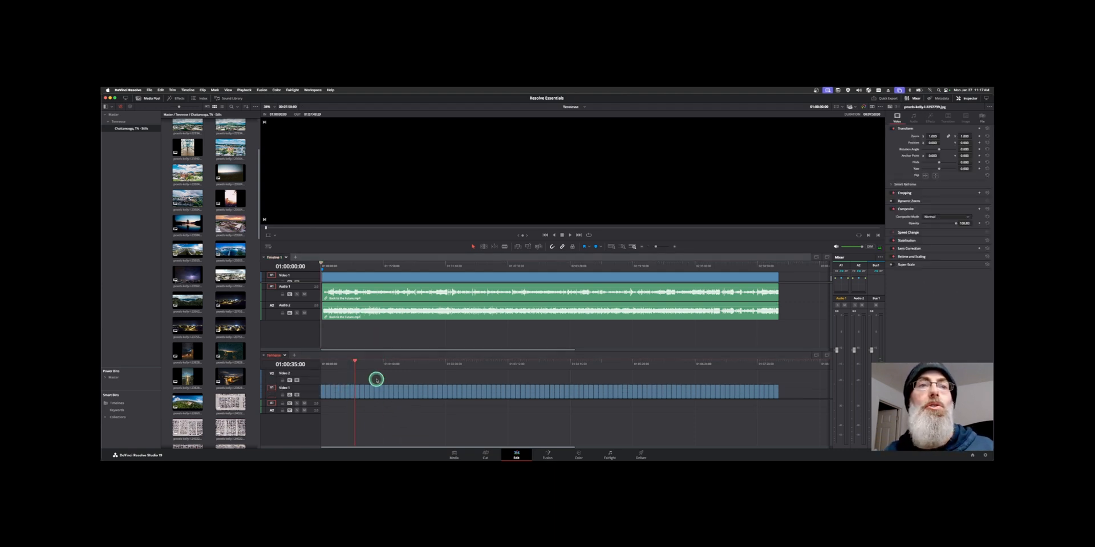
drag(376, 380, 403, 394)
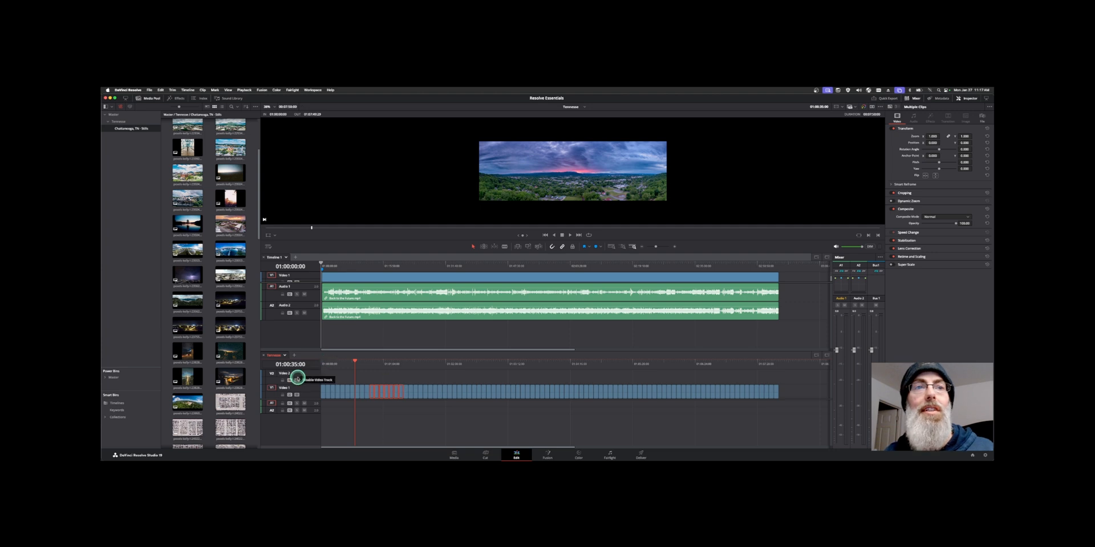
click(376, 380)
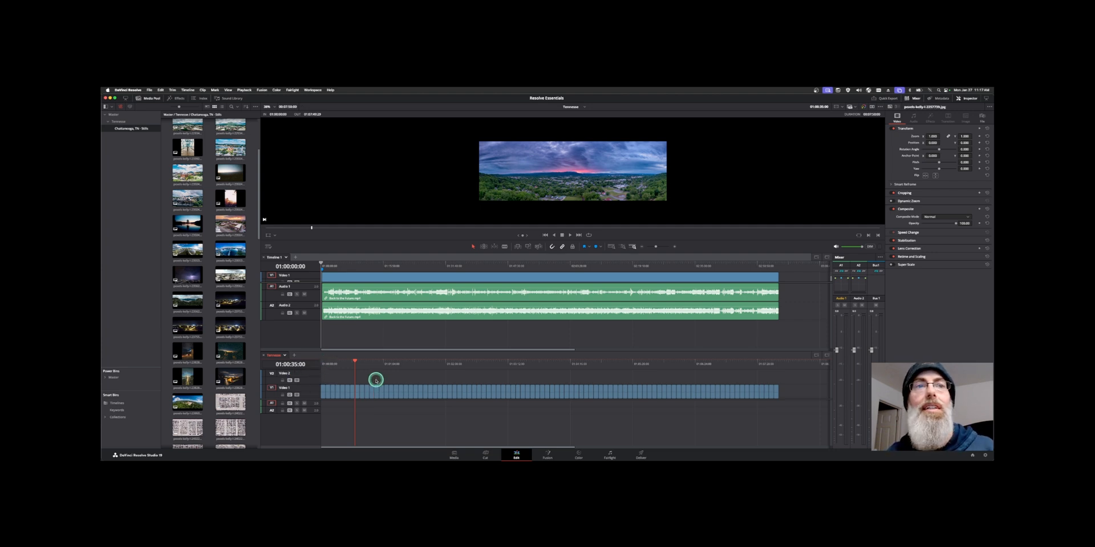
Step: Paste the copied clips at the end of Timeline 1 and magnify that part of the timeline
click(670, 265)
key(End)
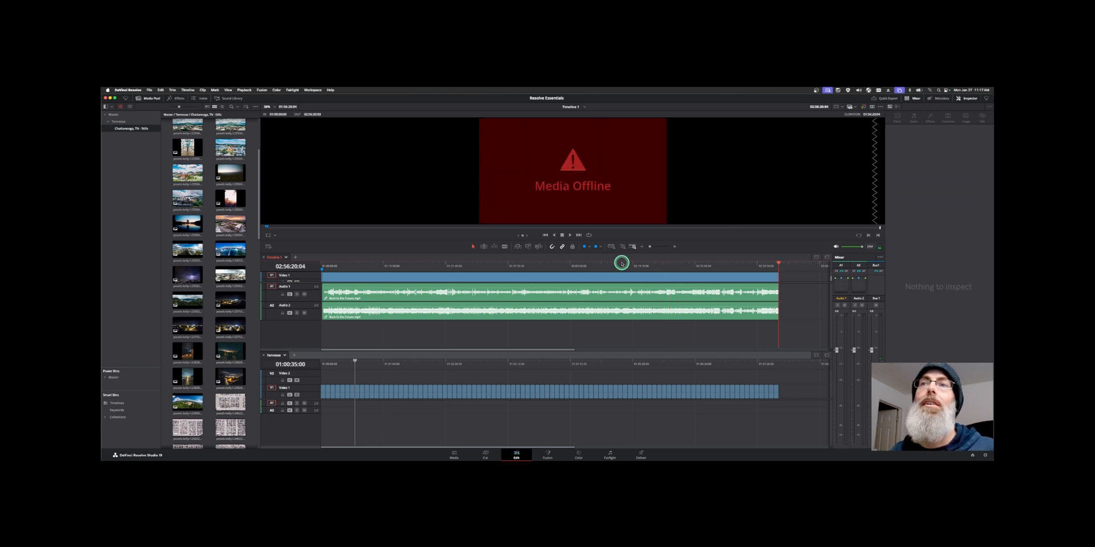
key(super+v)
key(super+equal)
key(super+equal)
key(super+equal)
key(super+equal)
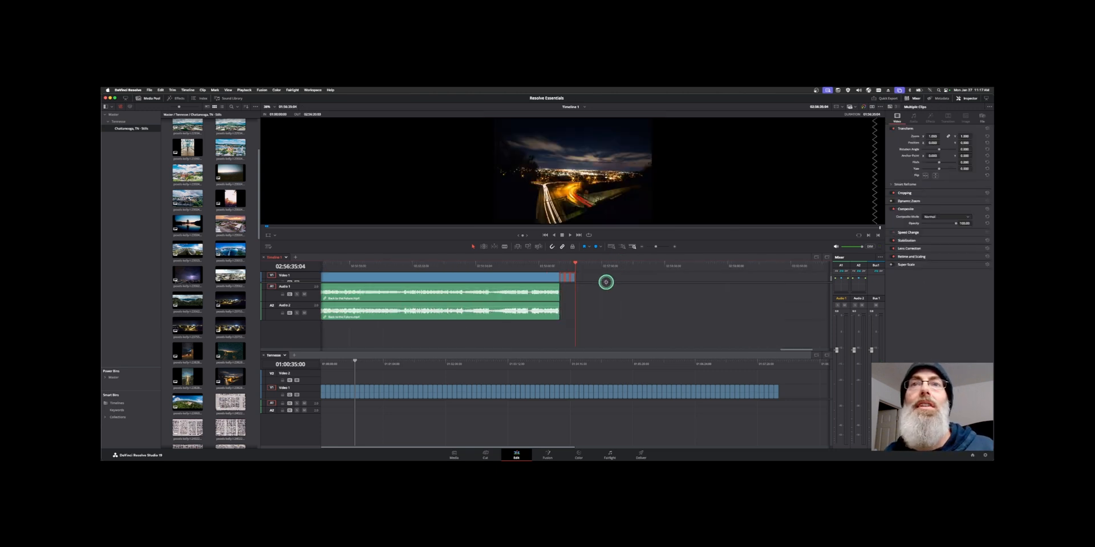
Step: Make Timeline 1's Video 1 track taller and deselect the pasted clips
drag(606, 282, 606, 290)
scroll(601, 303, down, 4)
click(599, 303)
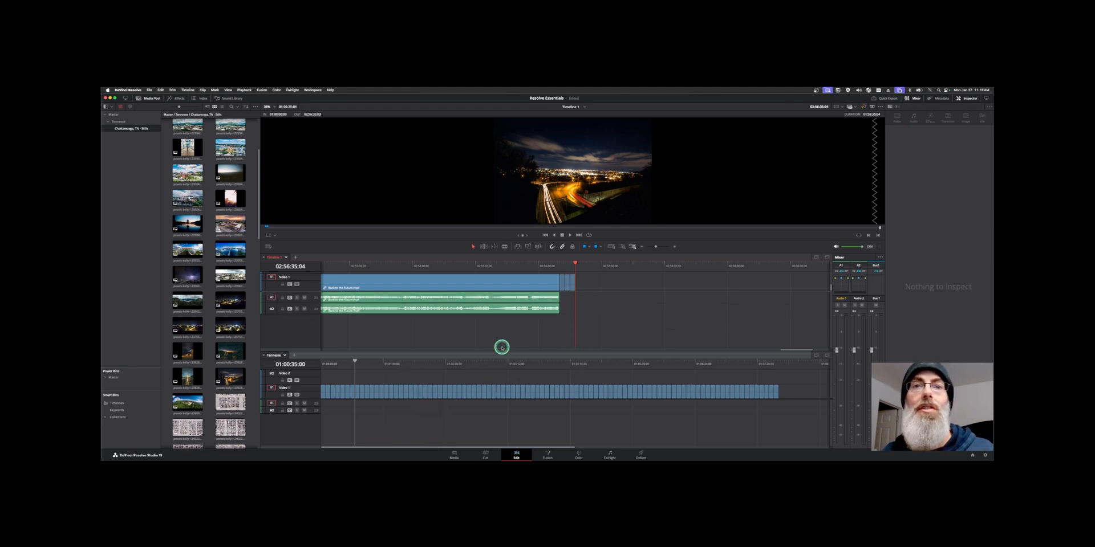
Step: Reposition the playheads of both stacked timelines alternately, leaving Tennesse at 01:05:00:00 and Timeline 1 at 02:56:35:04
click(535, 364)
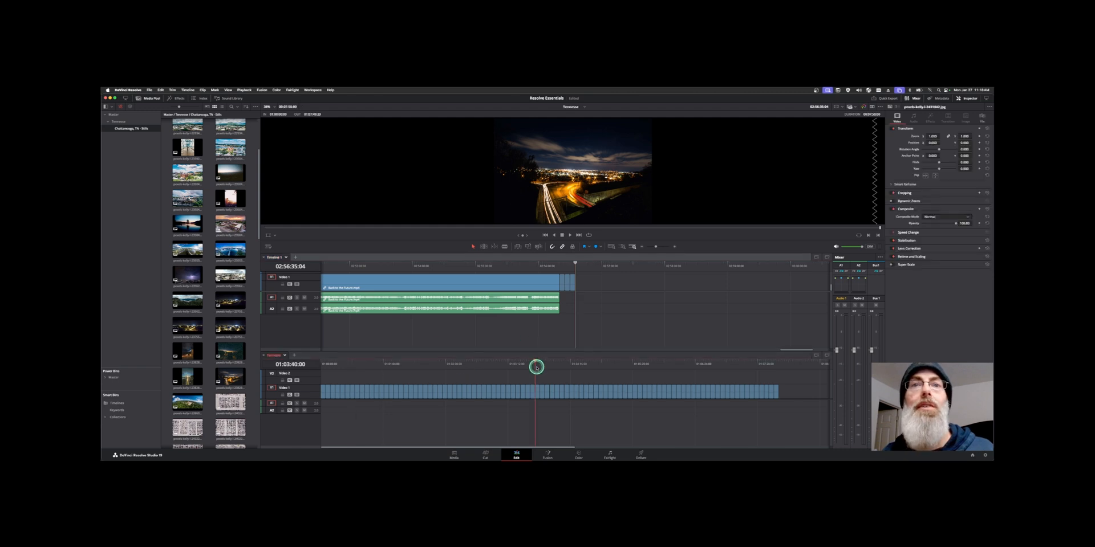
click(545, 266)
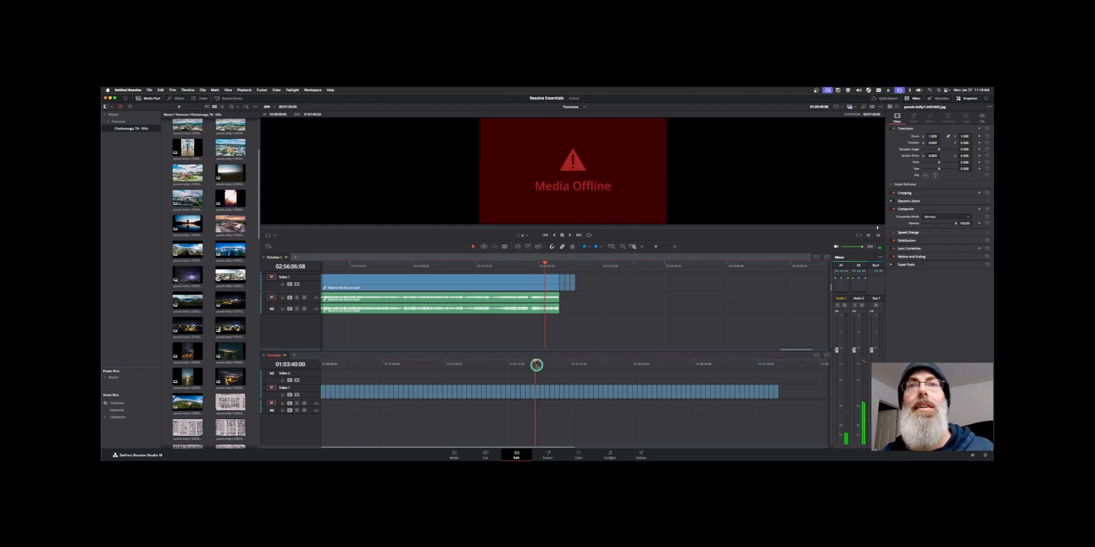
click(617, 265)
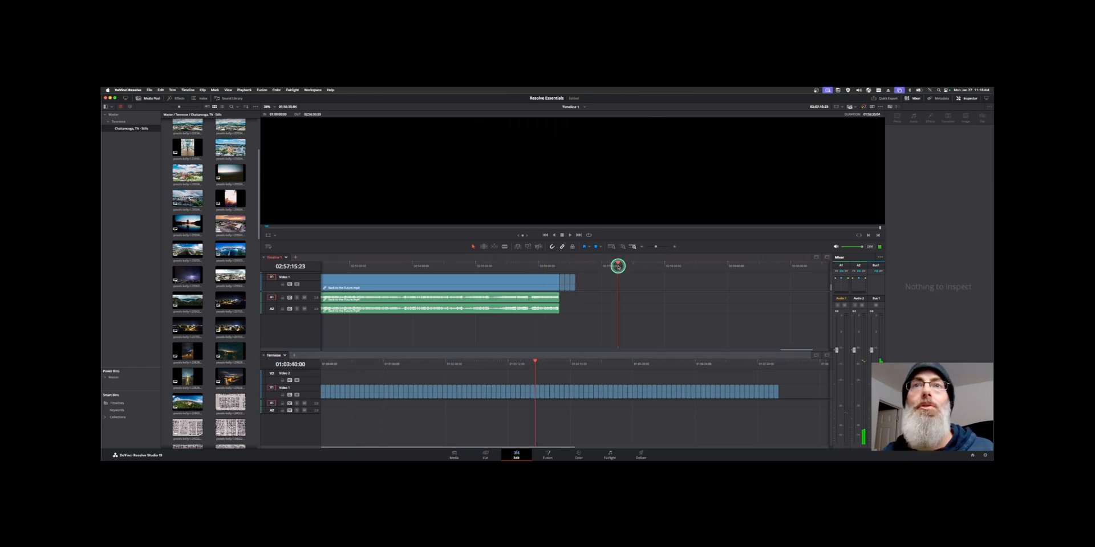
click(613, 364)
click(595, 265)
key(space)
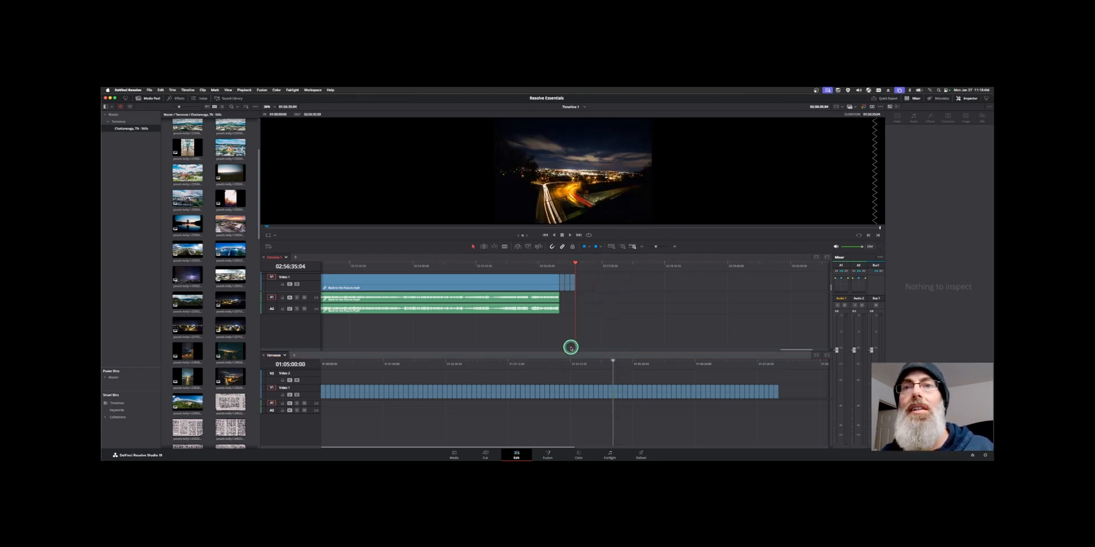
Step: Move the Timeline 1 playhead into the empty area beyond its last clip
click(603, 267)
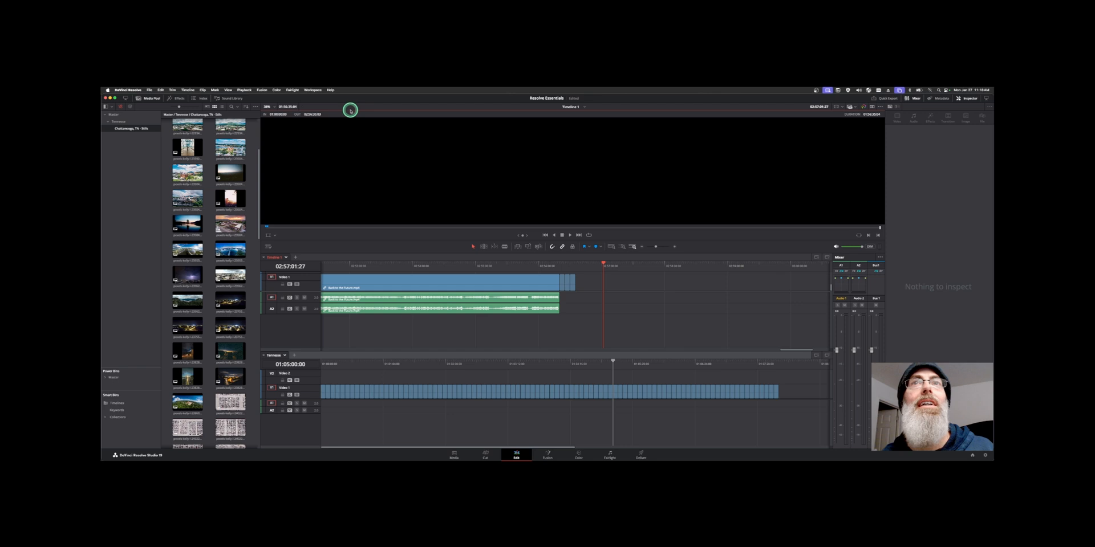
click(654, 268)
click(627, 271)
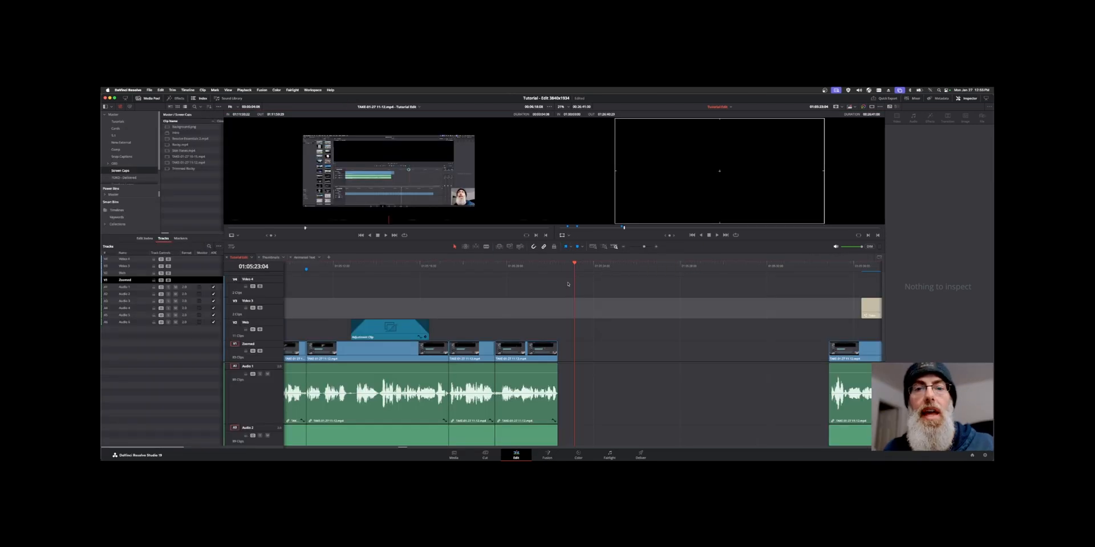
Step: Open the UI Settings page of the user preferences and close it without saving
click(128, 89)
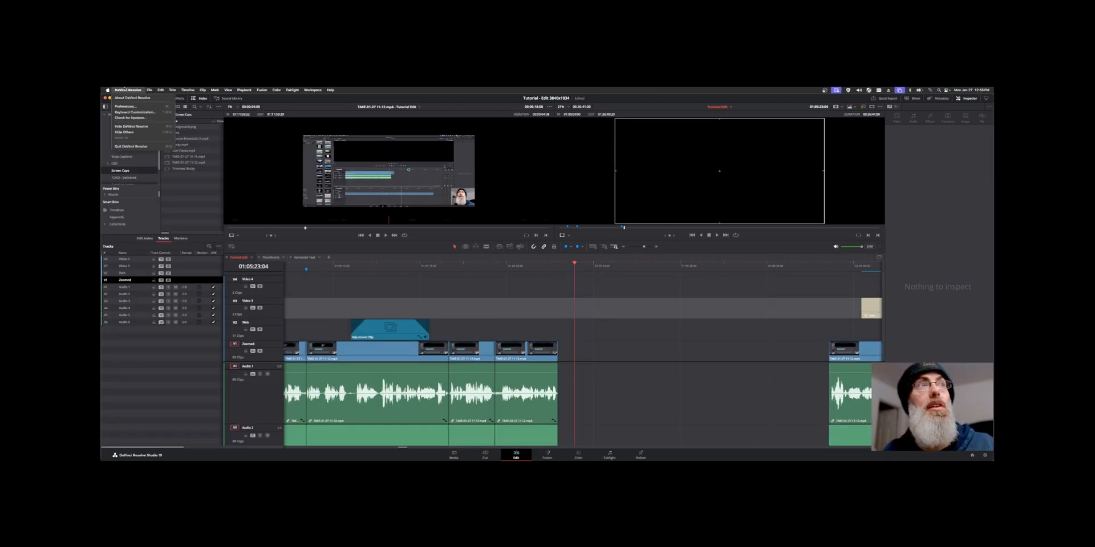
click(132, 107)
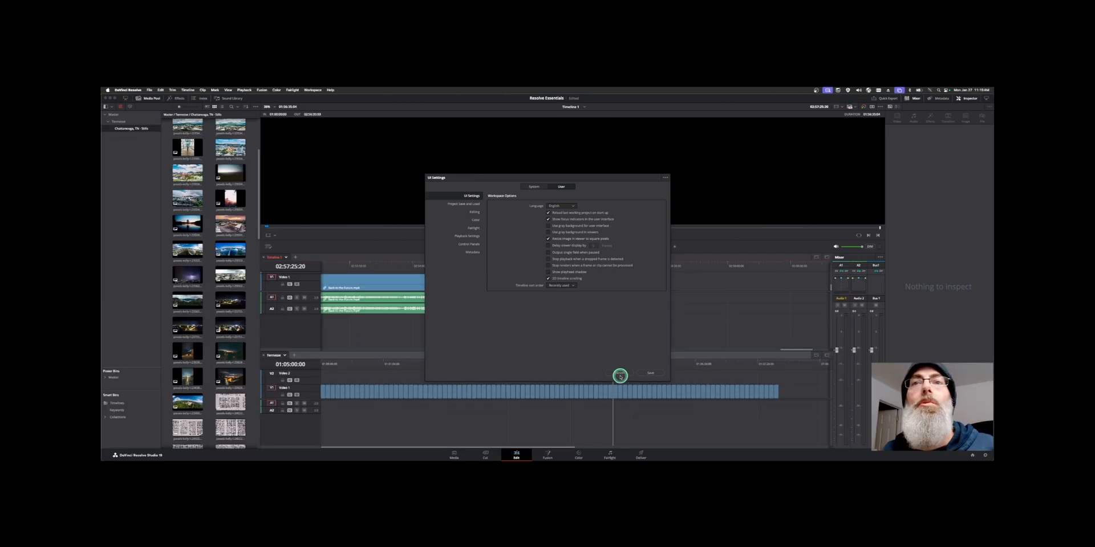
click(619, 373)
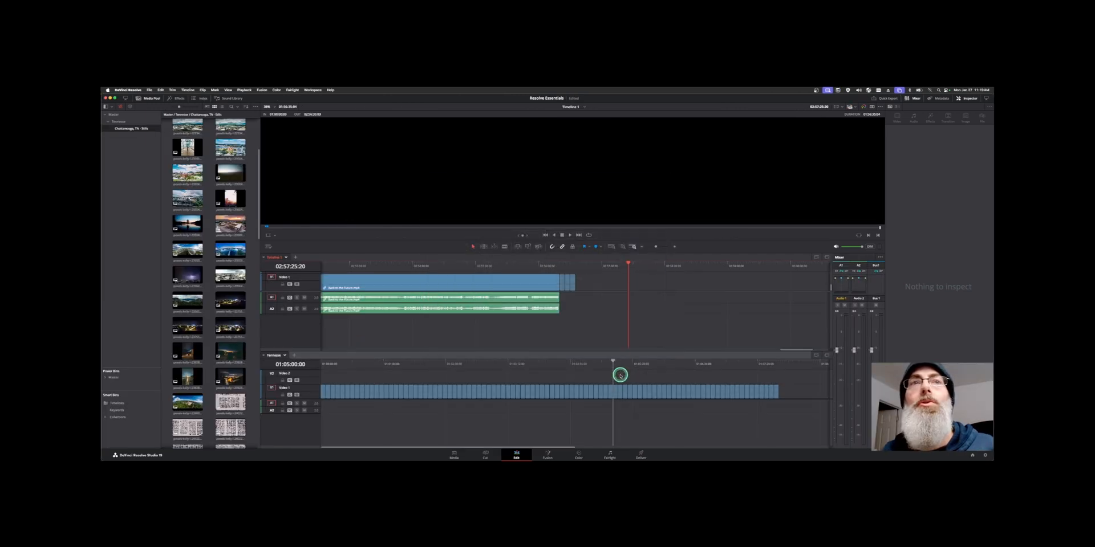
Step: Make the Tennesse timeline active and move its playhead to 01:02:25:00
click(583, 394)
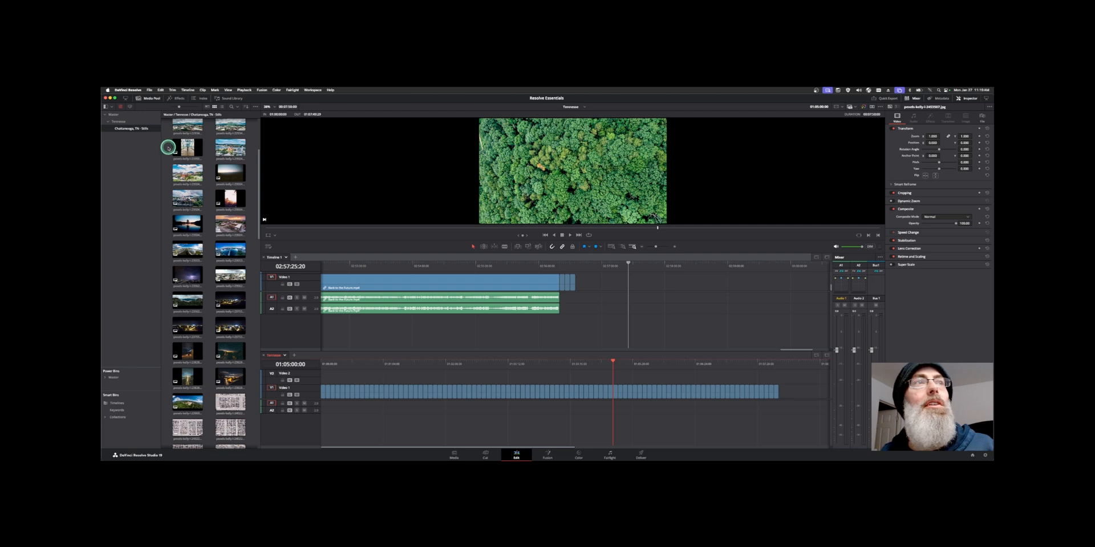
click(170, 147)
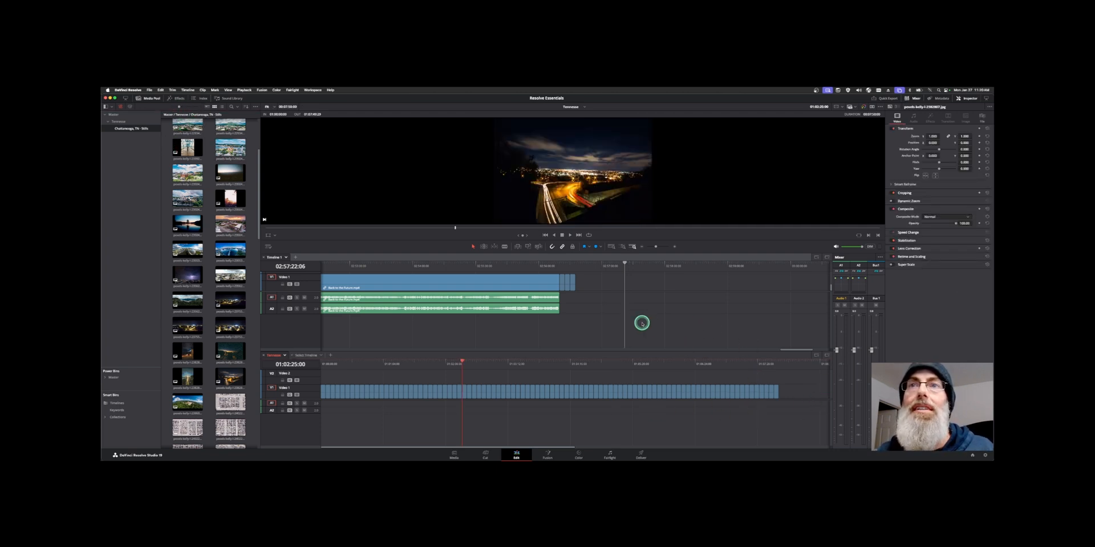
click(816, 357)
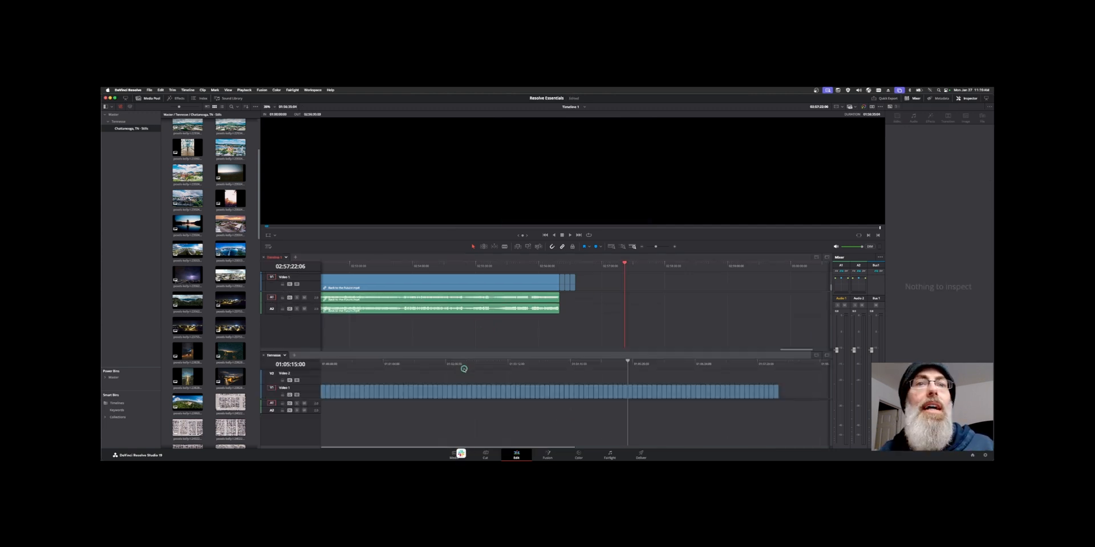
click(464, 369)
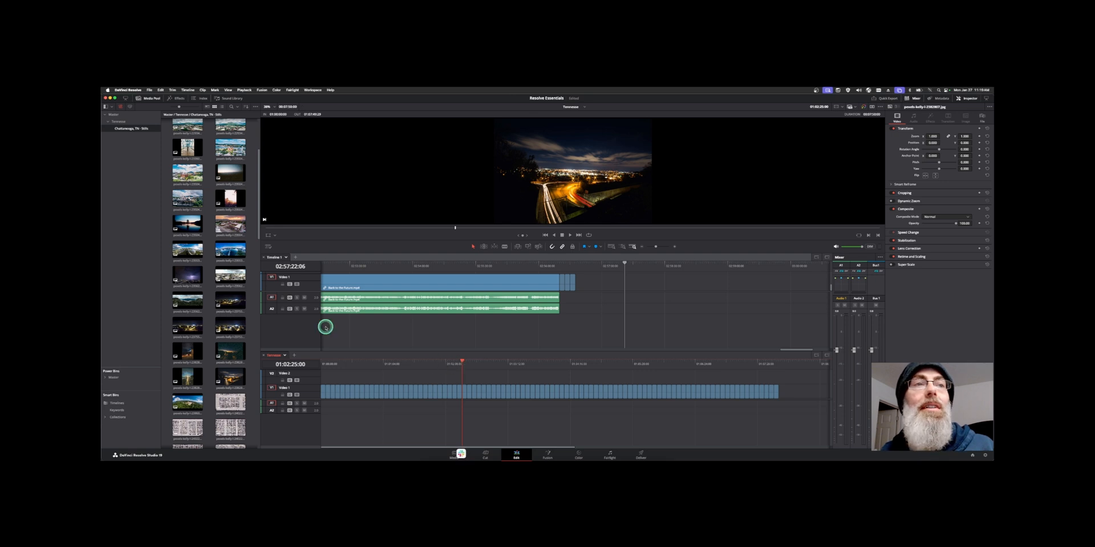
Step: Add an empty timeline tab to the lower stacked pane and return to the Tennesse tab
click(294, 355)
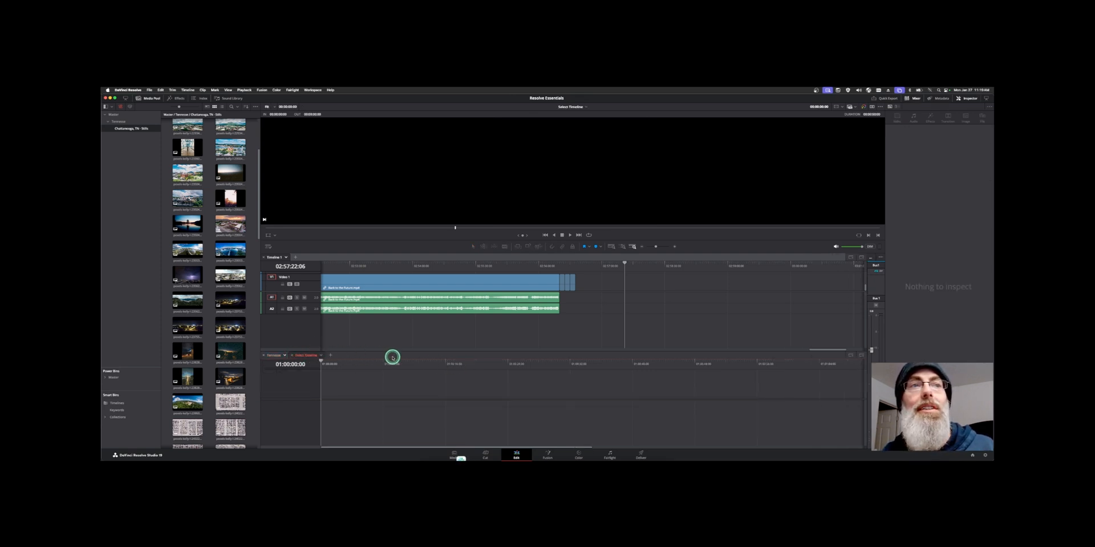
click(272, 354)
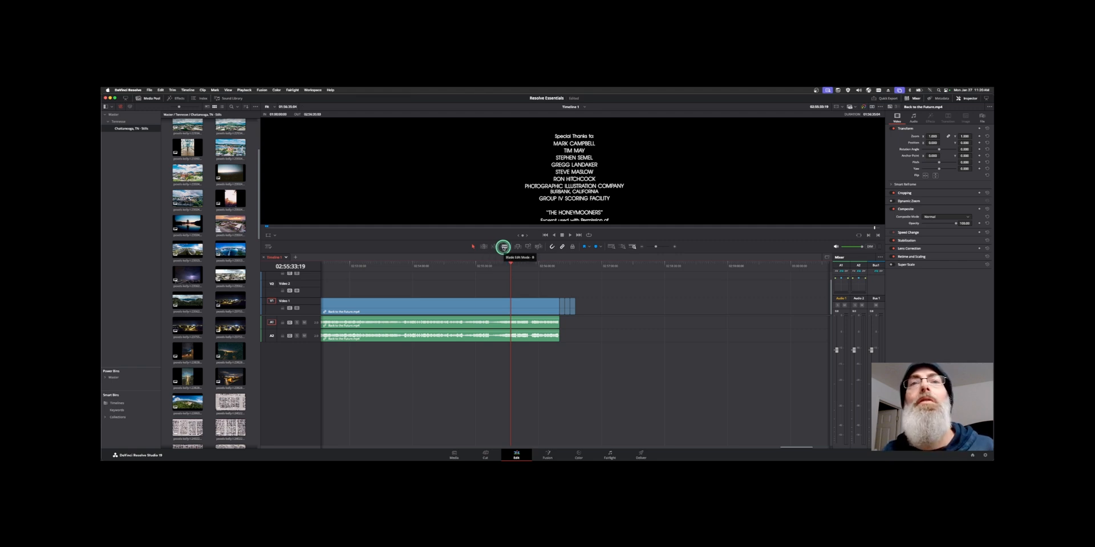
Step: Move the Timeline 1 playhead to 02:54:48:11 and try Blade Edit Mode over the Back to the Future clip before returning to selection mode
click(463, 270)
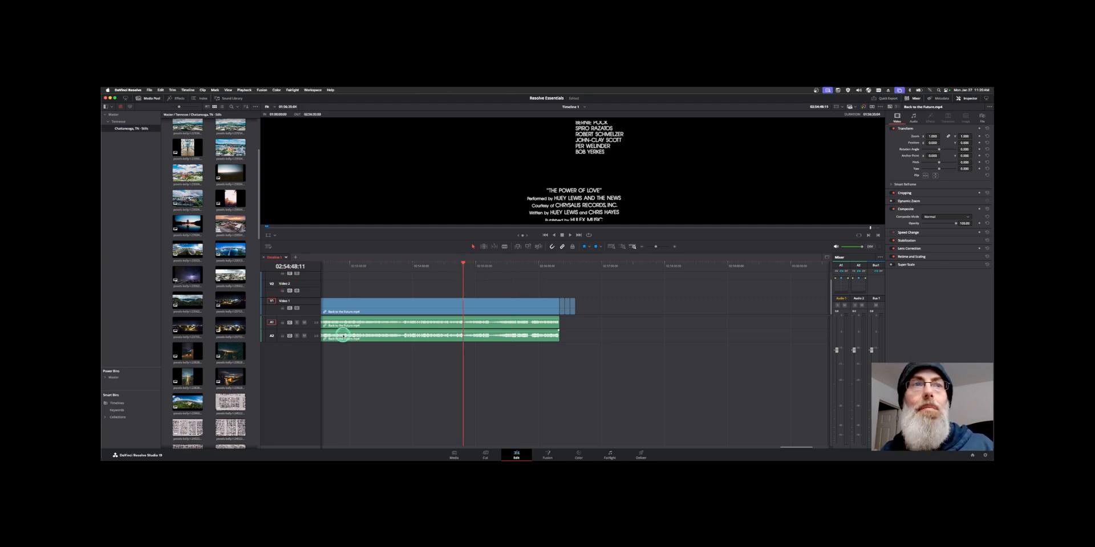
key(b)
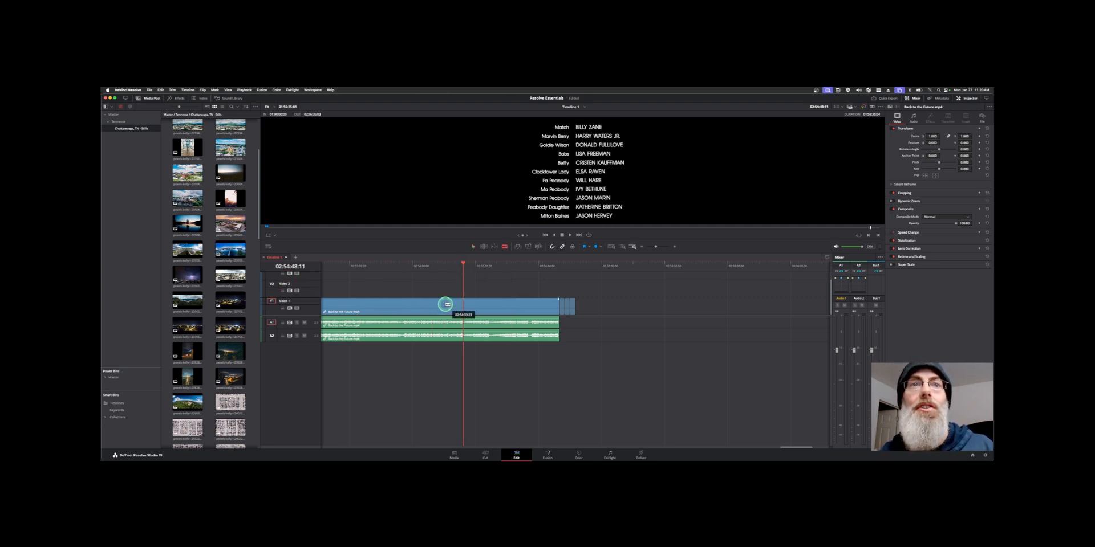
key(a)
click(412, 305)
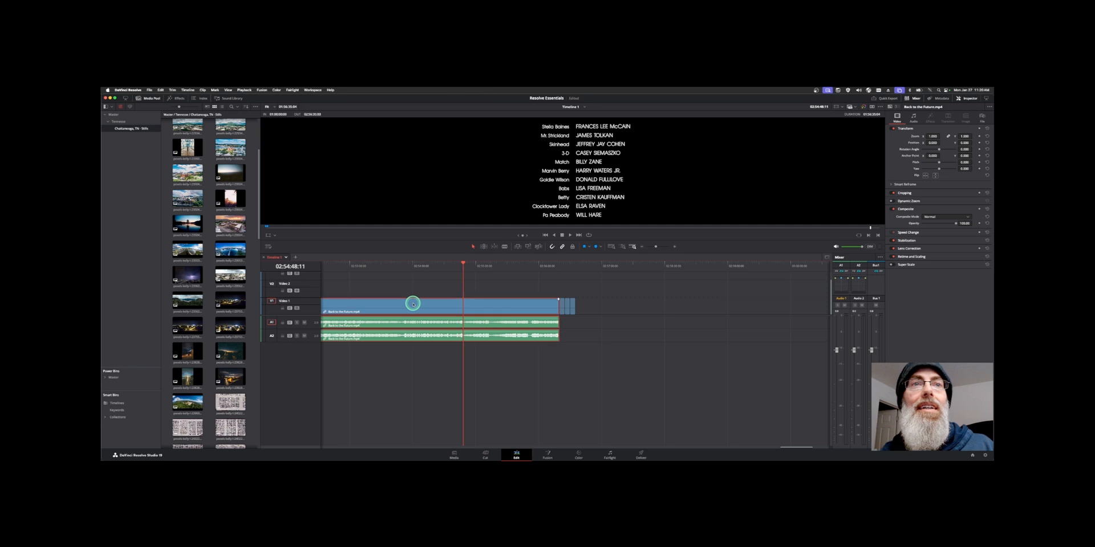
click(561, 309)
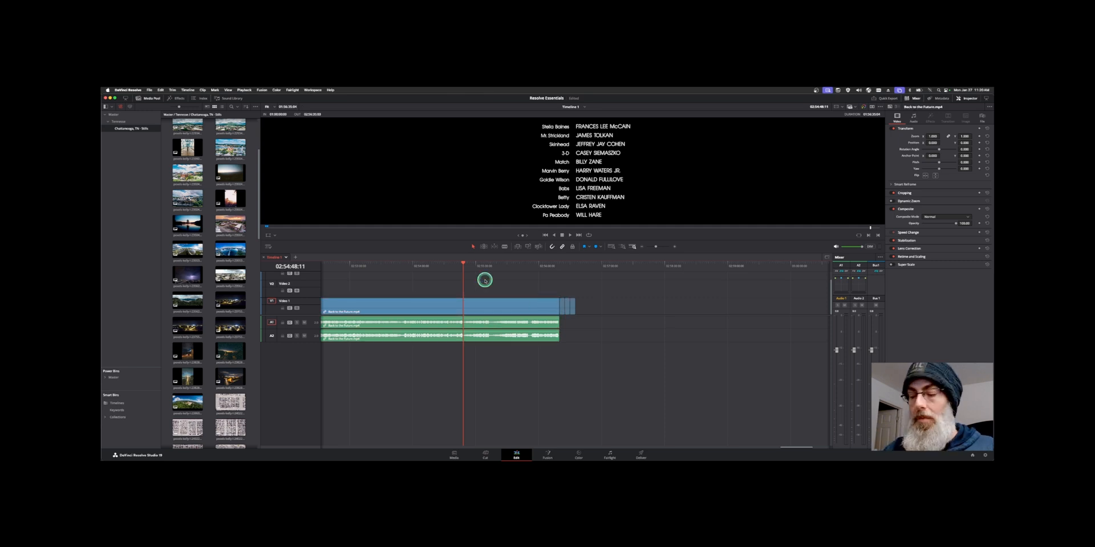
key(super+equal)
key(super+equal)
click(473, 301)
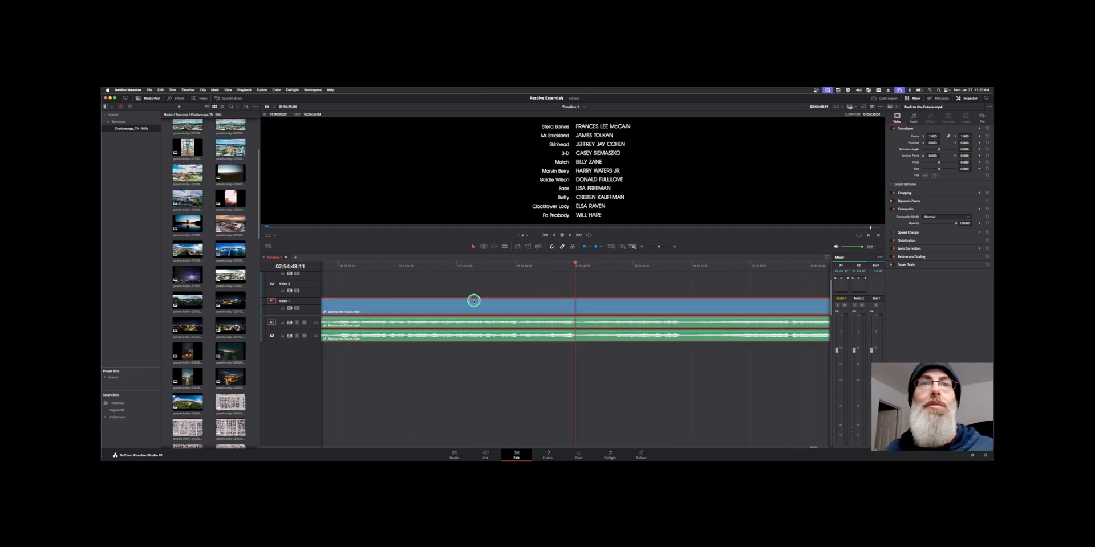
click(472, 290)
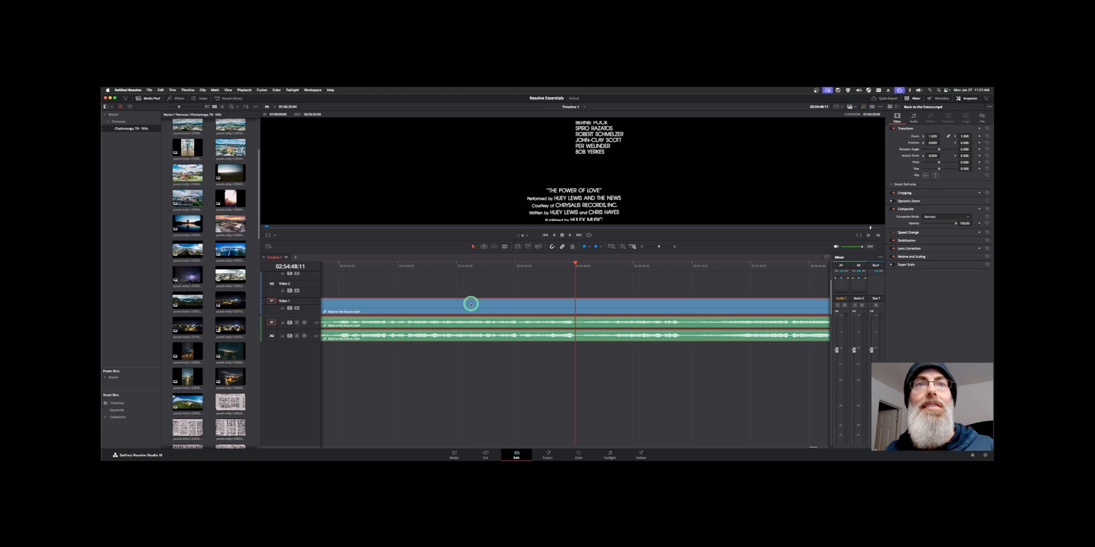
key(super+minus)
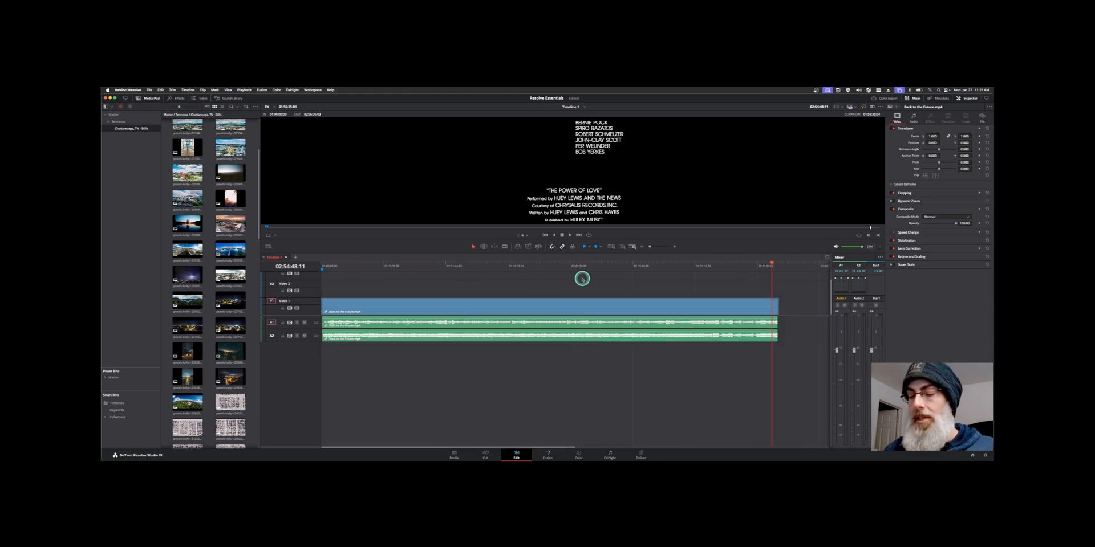
Step: Jump to the first clip of Timeline 1 and select the edit point between the two Resolve Background Logo.mov clips
key(Home)
key(shift+z)
key(Down)
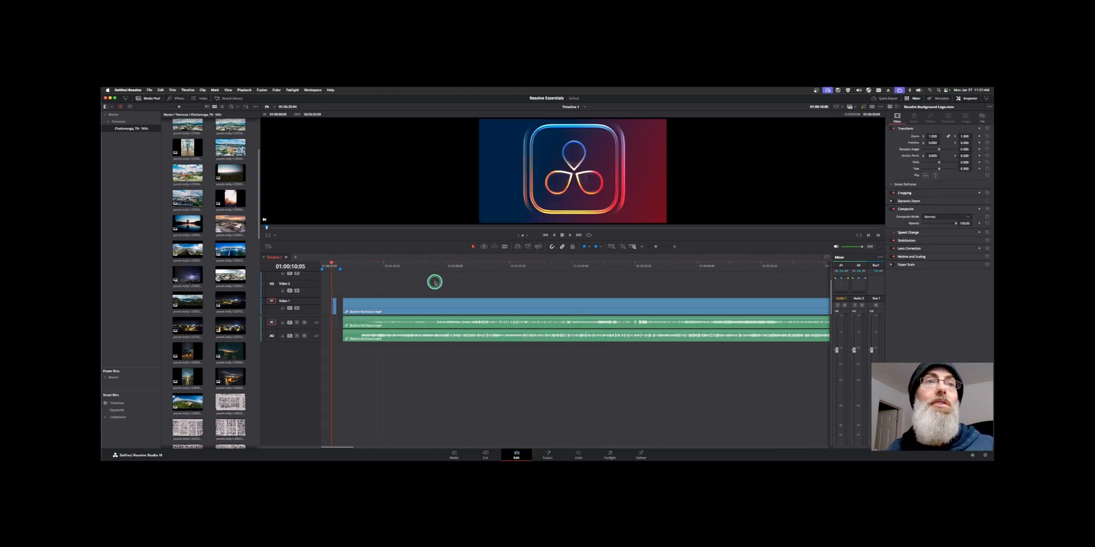
key(super+equal)
key(super+equal)
key(super+equal)
key(super+equal)
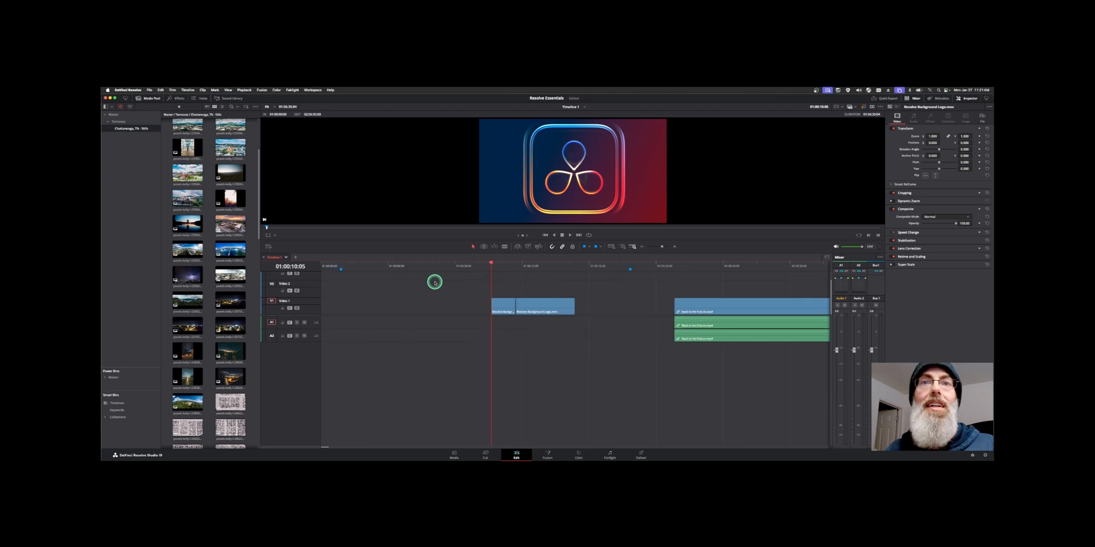
click(446, 330)
click(514, 309)
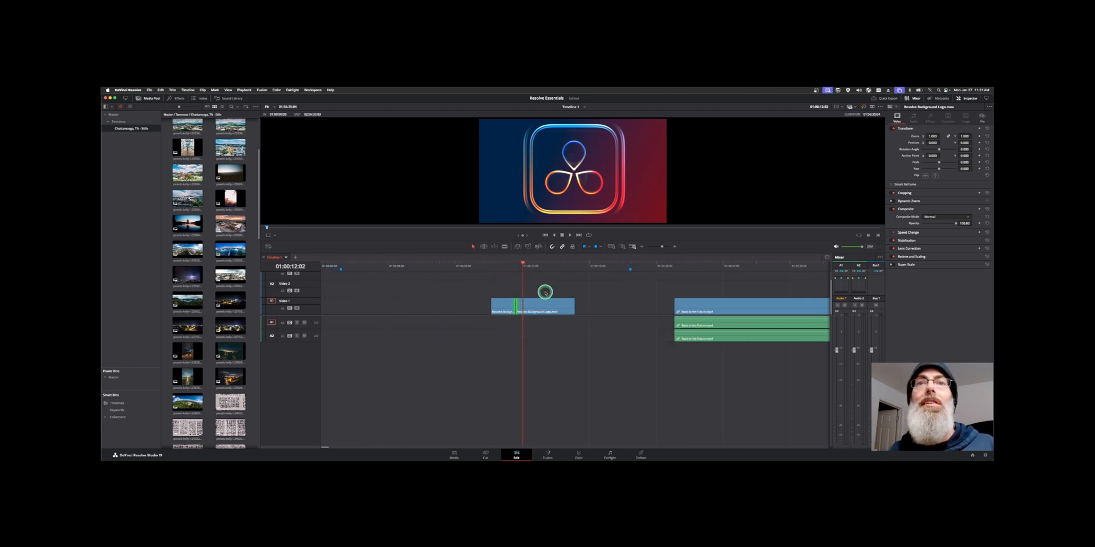
Step: Move the playhead to 01:00:14:14 and try cutting the second Resolve Background Logo.mov clip with Blade Edit Mode
drag(539, 269, 563, 268)
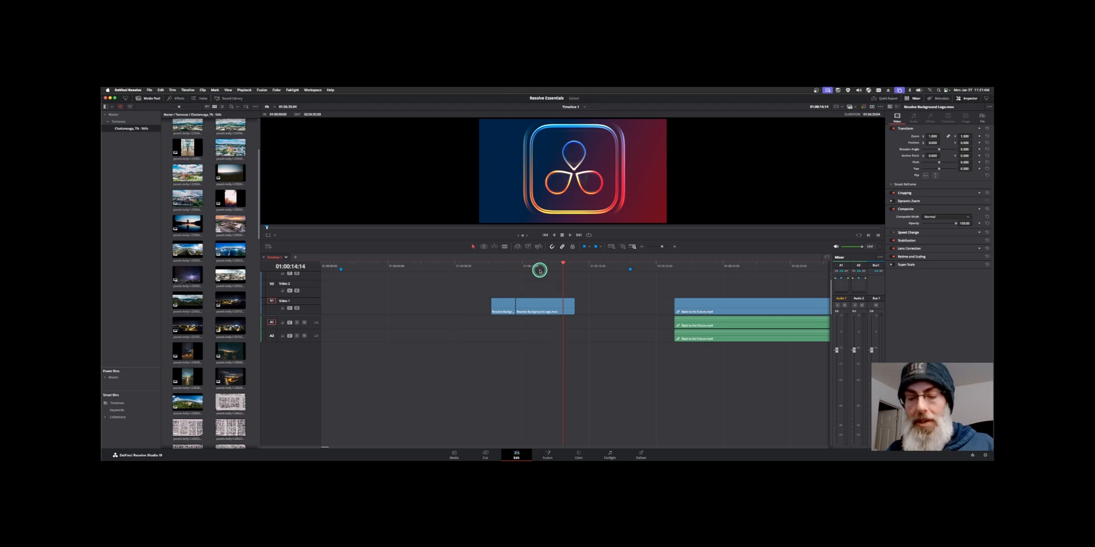
key(b)
click(549, 308)
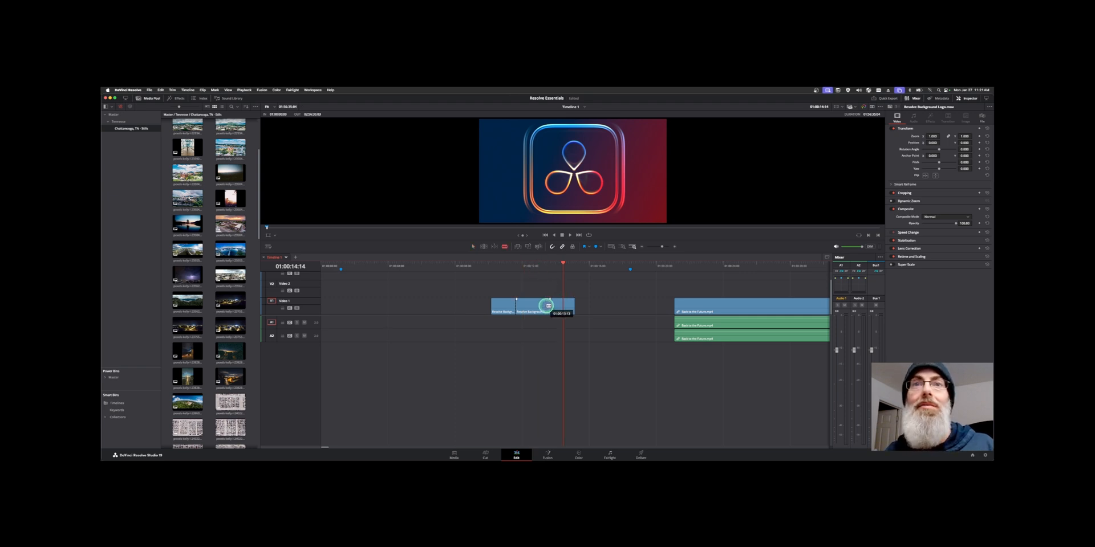
click(559, 311)
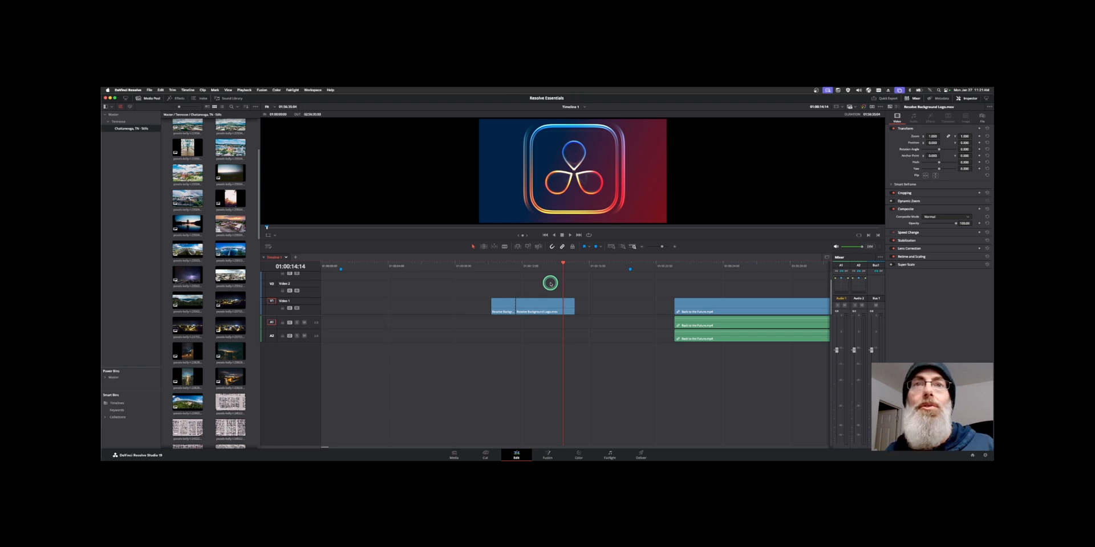
Step: Split the second logo clip at 01:00:13:09 and ripple trim the start of the resulting third clip to 01:00:14:10
drag(547, 266, 543, 267)
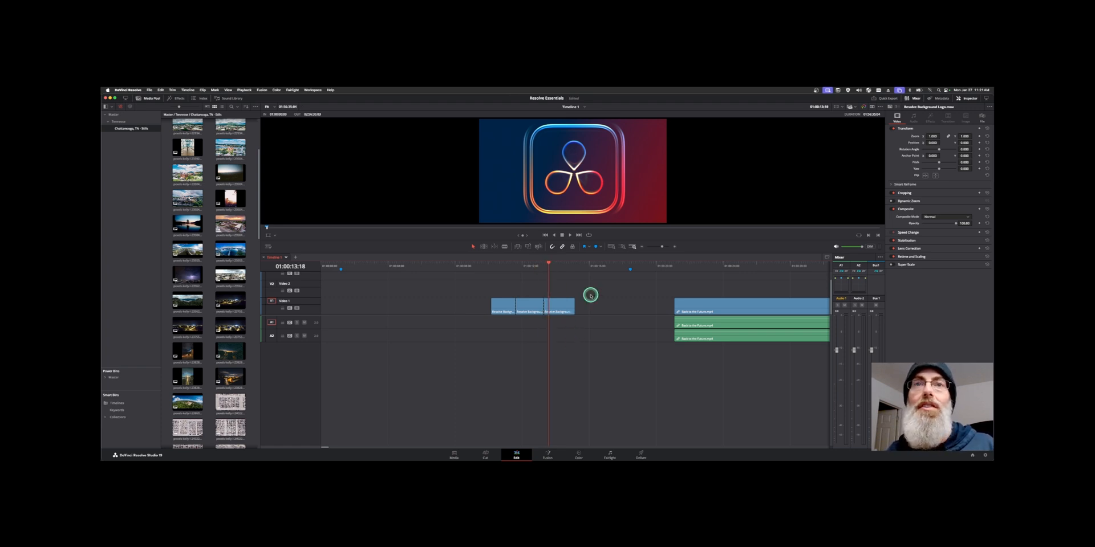
drag(549, 267, 560, 267)
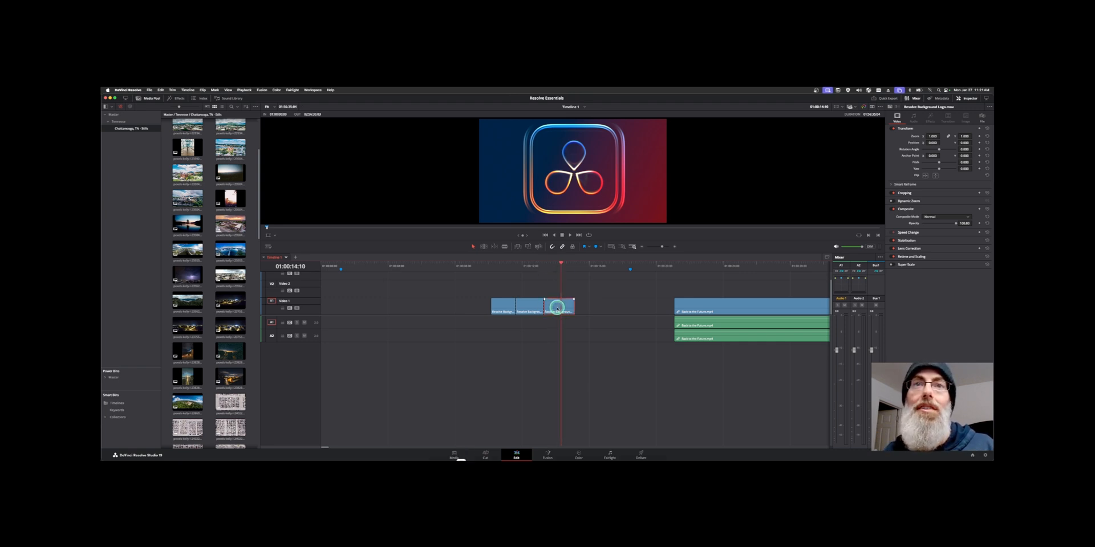
click(555, 293)
key(shift+super+bracketleft)
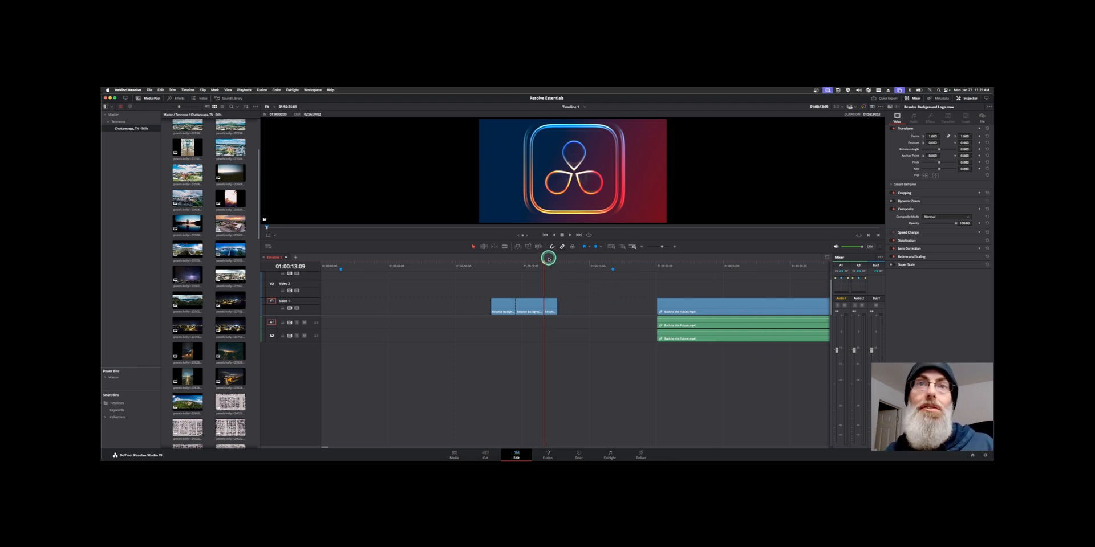
Step: Ripple trim the end of the first logo clip to 01:00:10:28 and select all three logo clips
drag(545, 263, 504, 263)
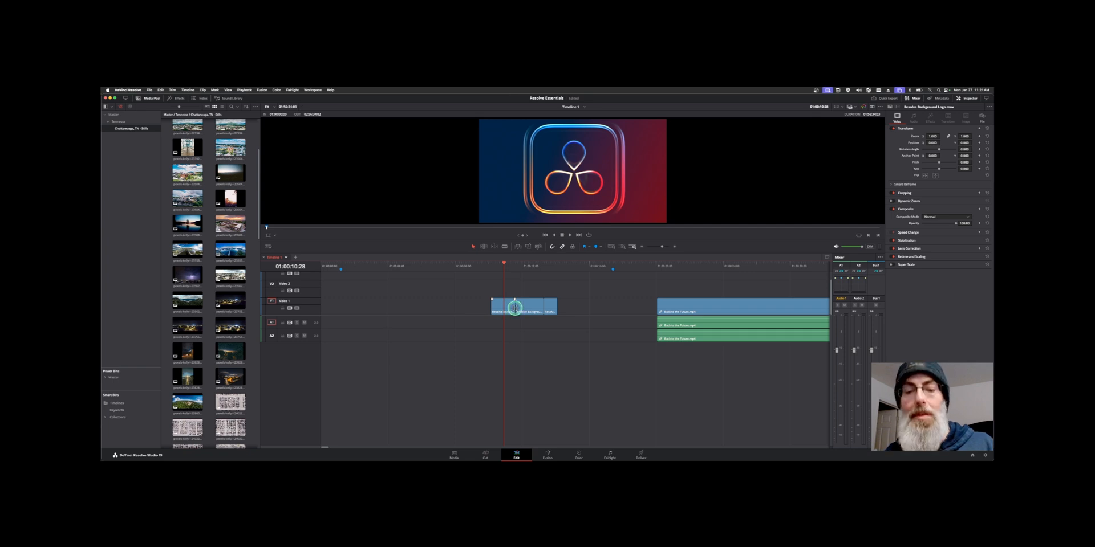
key(shift+super+bracketright)
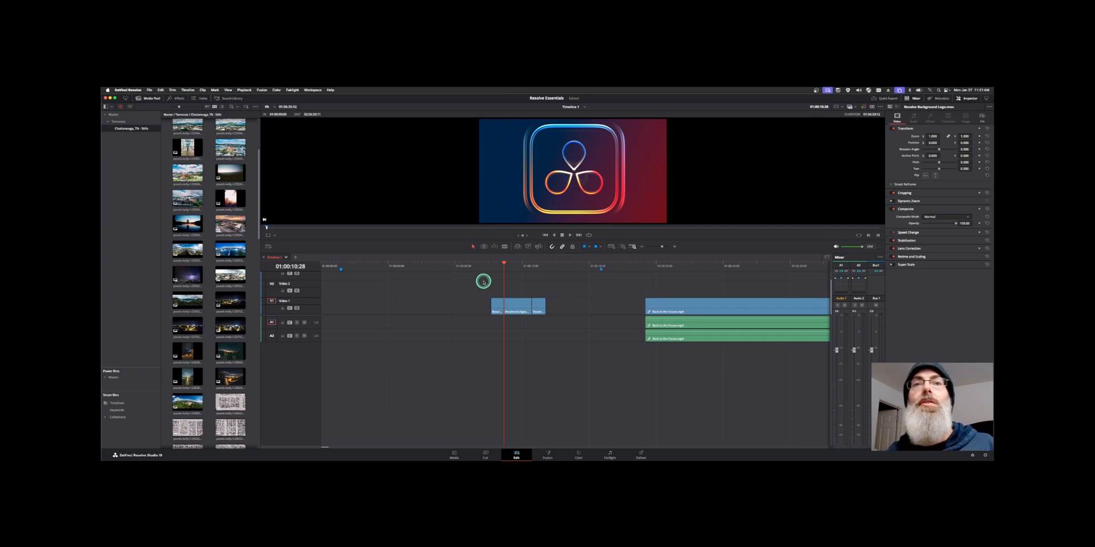
drag(481, 281, 543, 314)
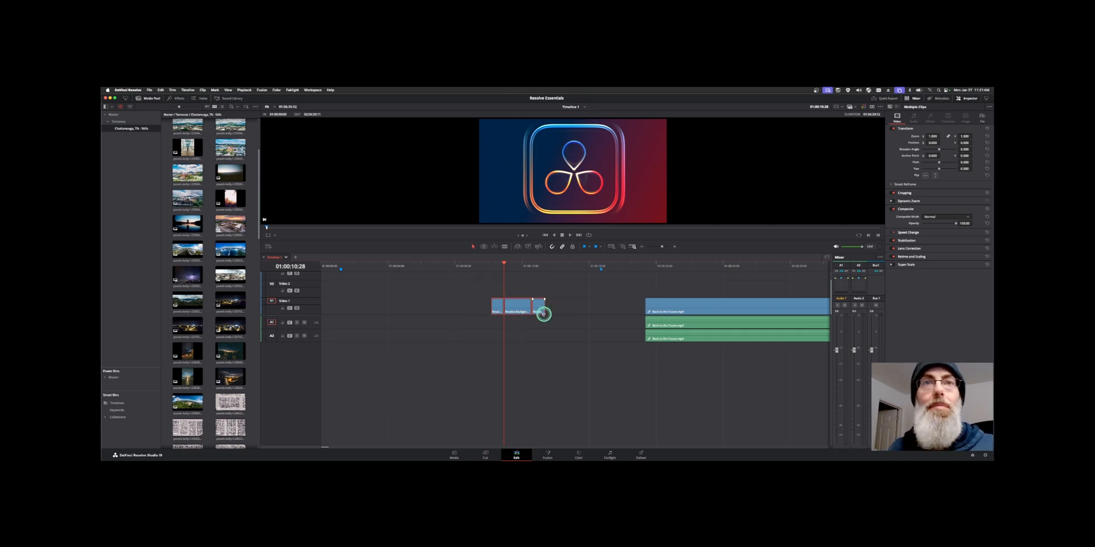
Step: Open Keyboard Customization, search the commands for "blade" and check the Blade Edit Mode shortcut
click(128, 90)
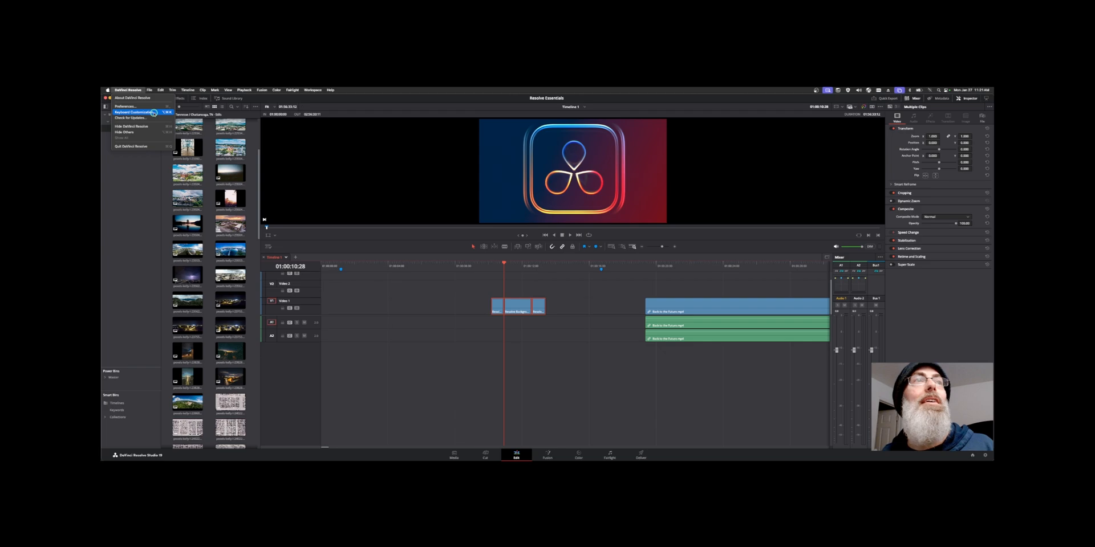
click(154, 113)
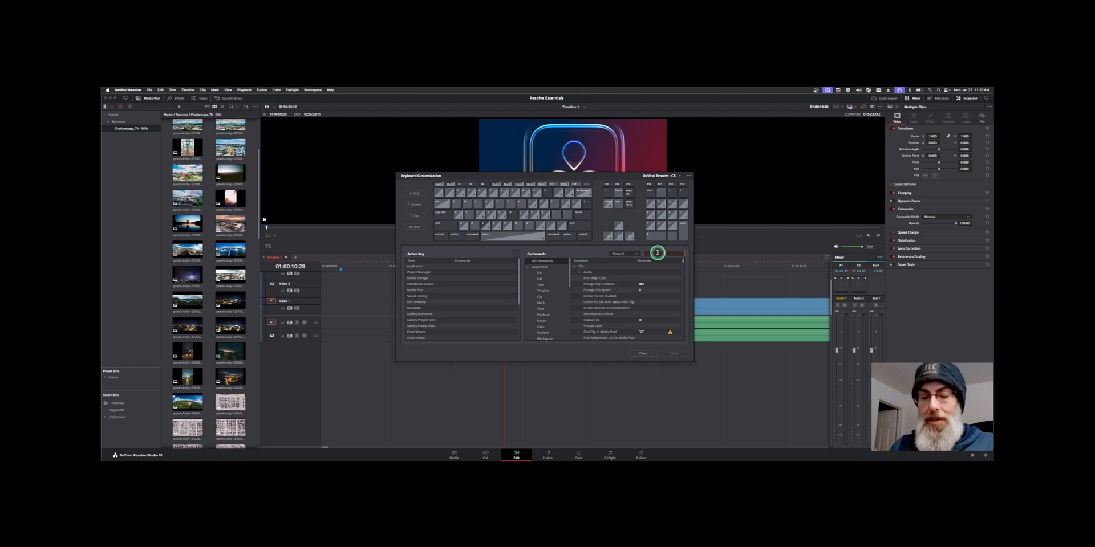
text(blade)
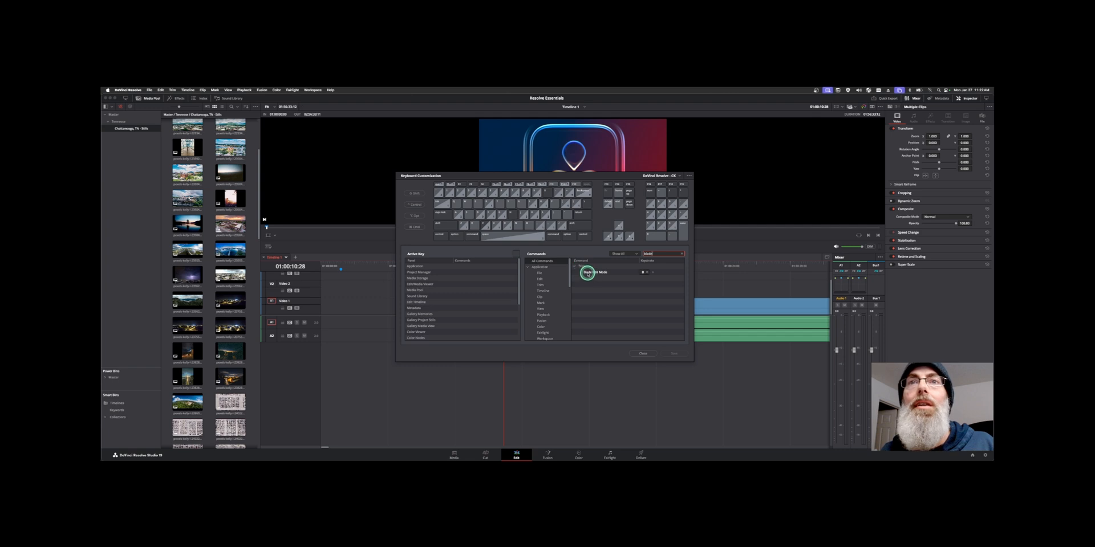
click(644, 273)
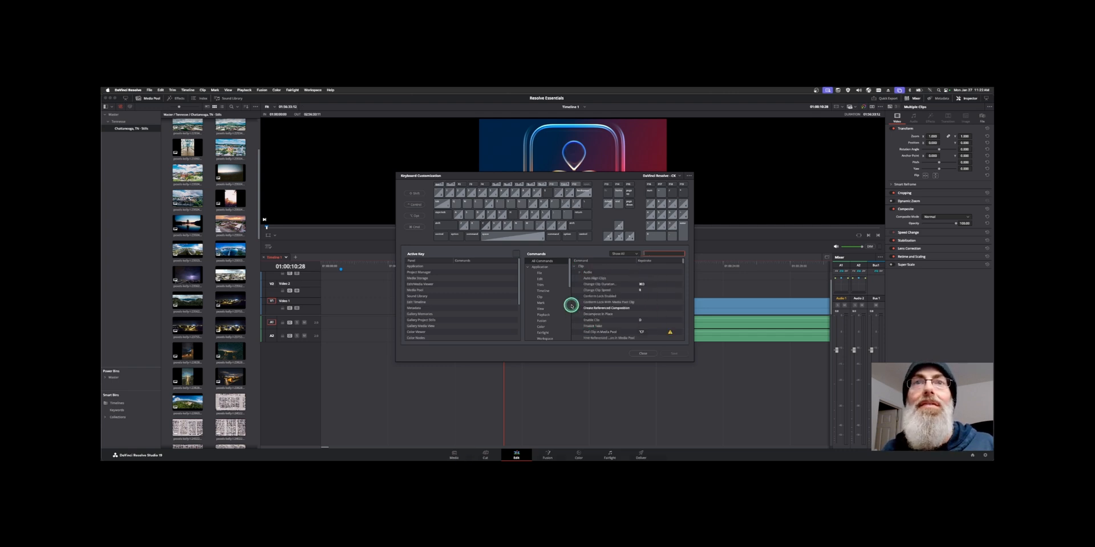
Step: Clear the command search and list the File category's commands, comparing them with the application's own File commands
click(545, 278)
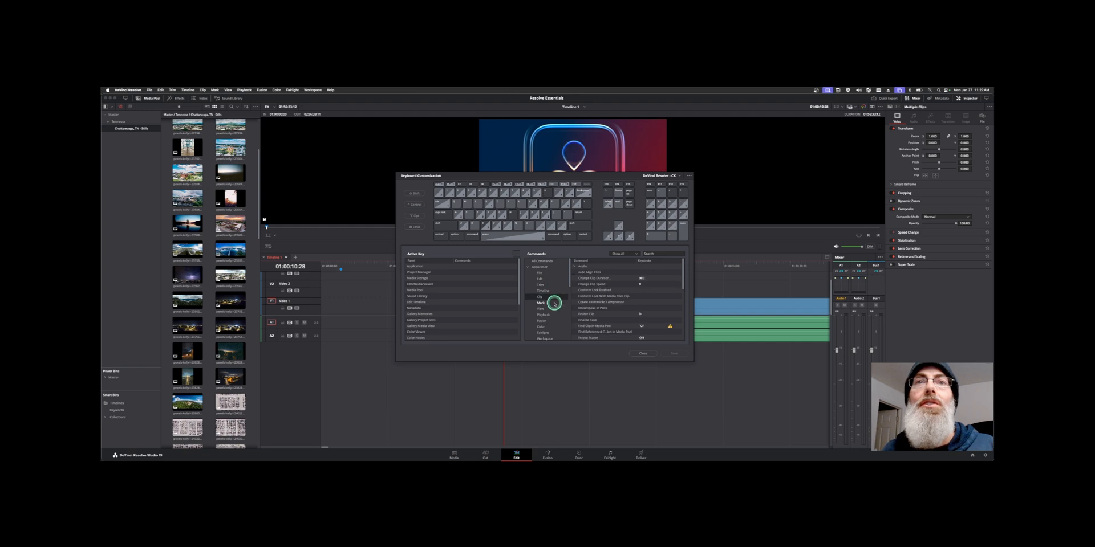
click(550, 273)
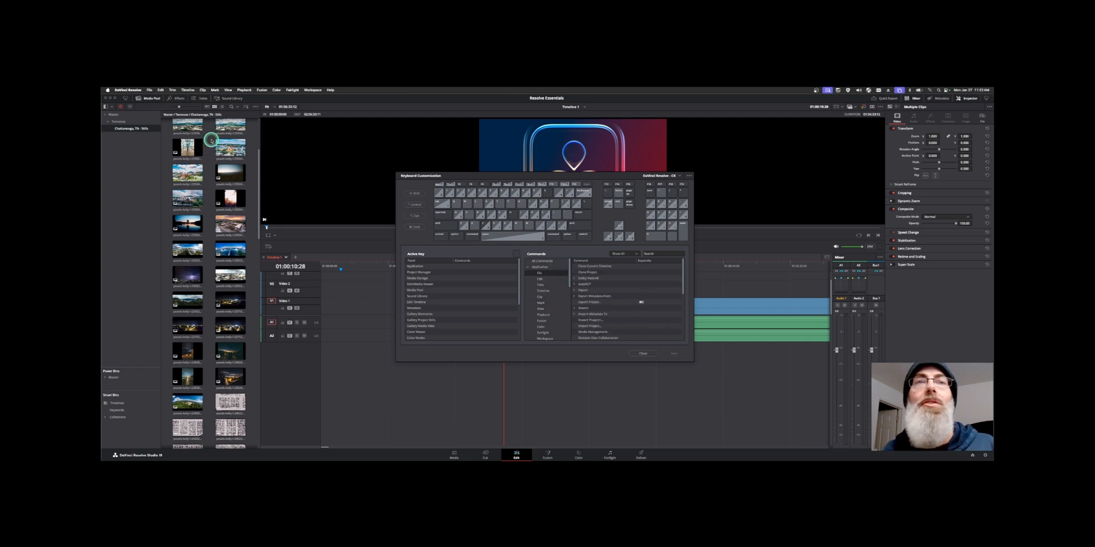
click(148, 90)
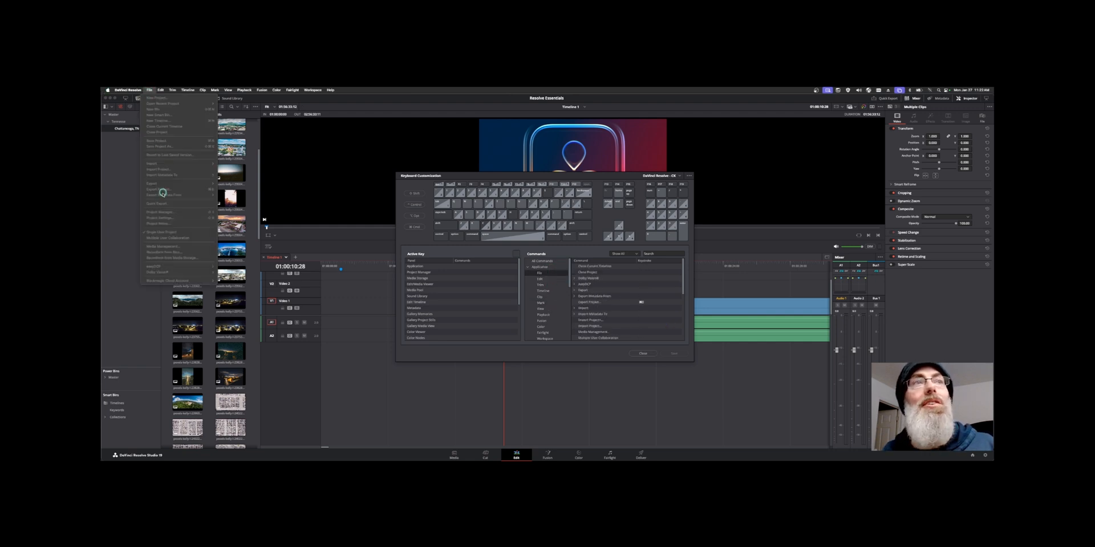
Step: Review the File category's export and import commands and their assigned shortcuts in Keyboard Customization
click(525, 157)
click(591, 301)
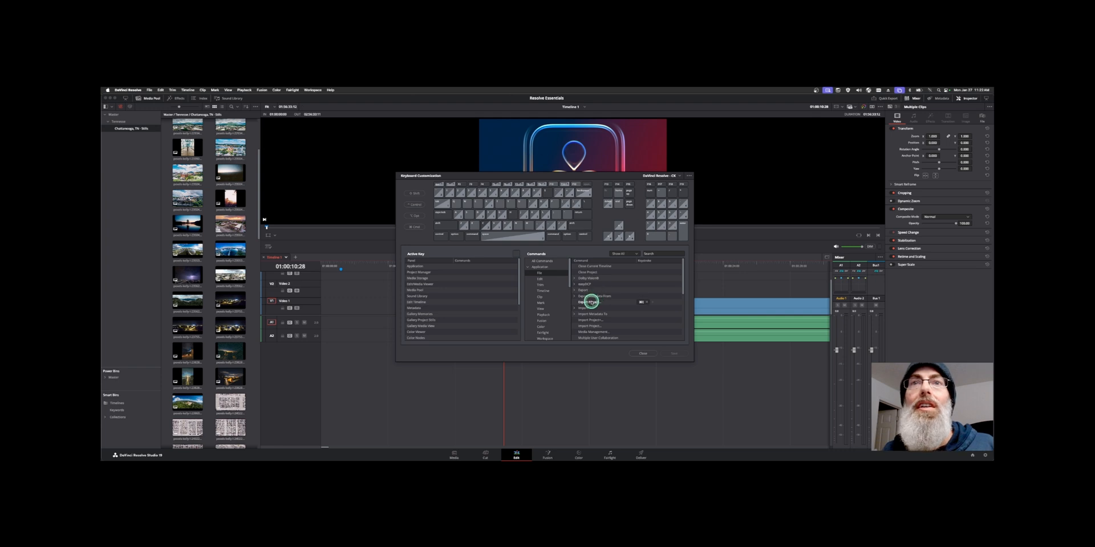
scroll(606, 303, down, 2)
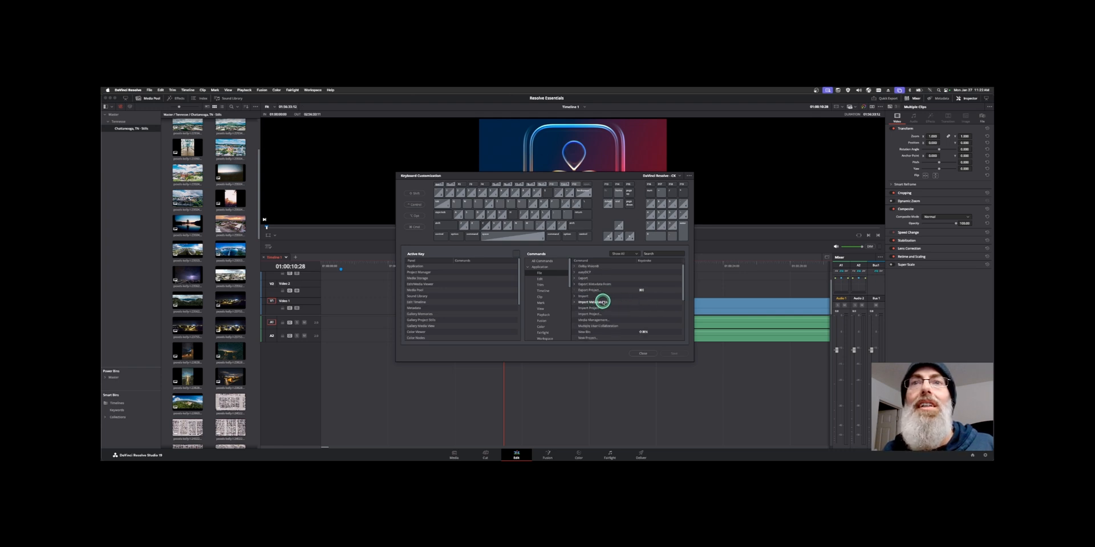
click(598, 308)
scroll(597, 307, up, 2)
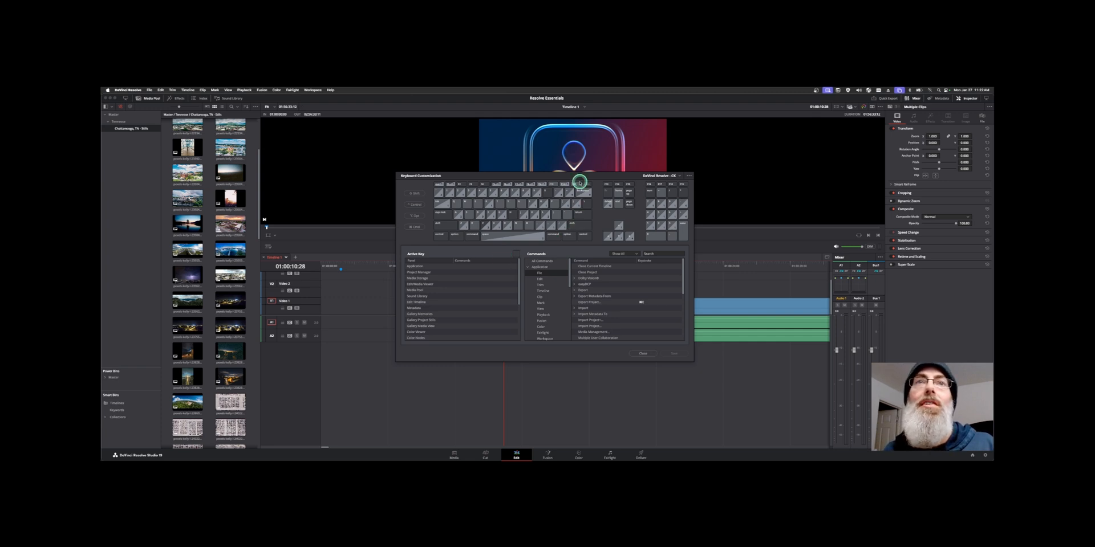
Step: Inspect which commands are assigned to the space bar and to a Command key combination on the virtual keyboard
click(511, 234)
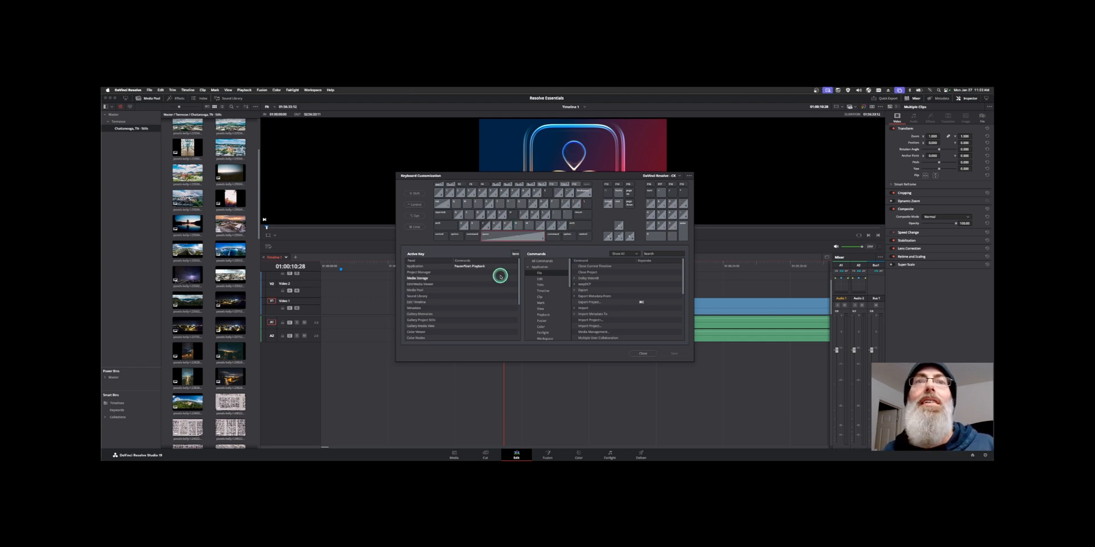
click(427, 265)
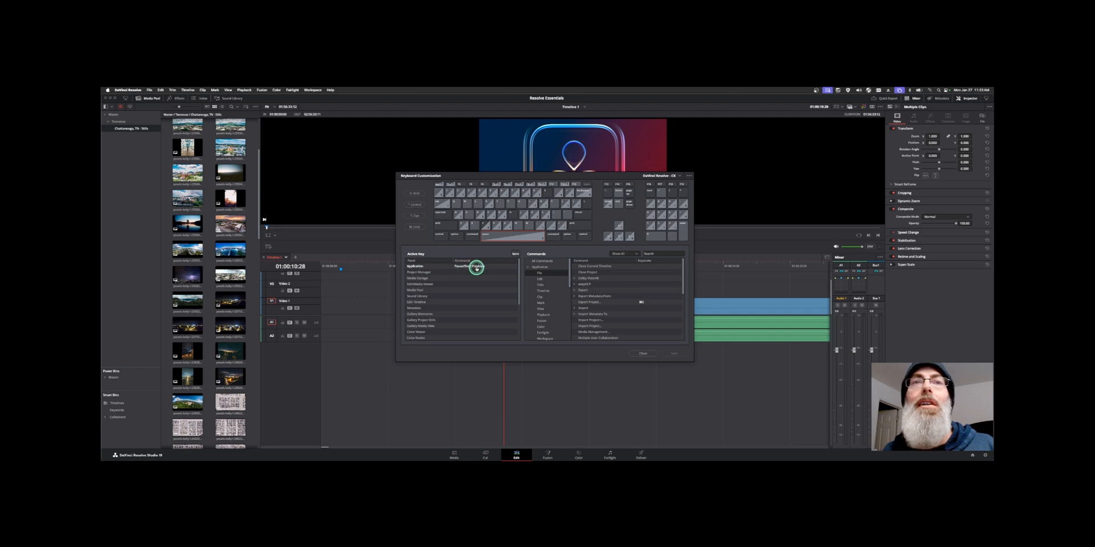
click(523, 240)
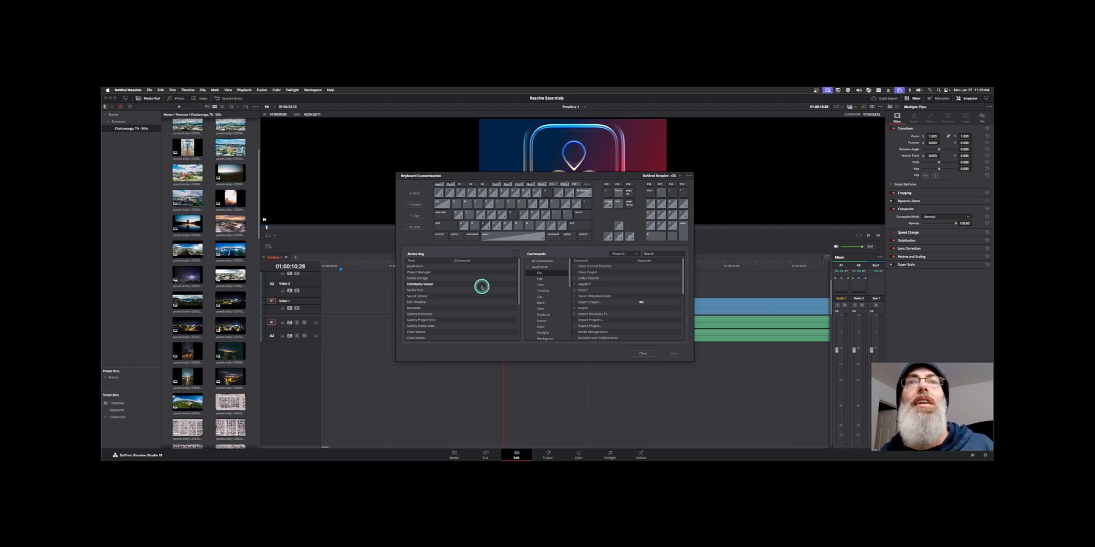
click(473, 235)
click(473, 226)
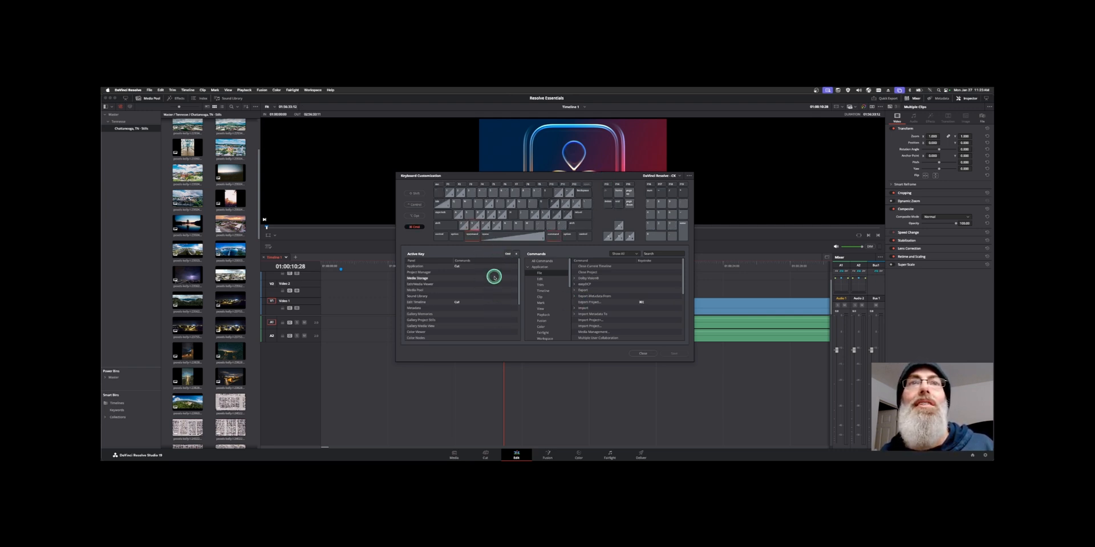
click(480, 231)
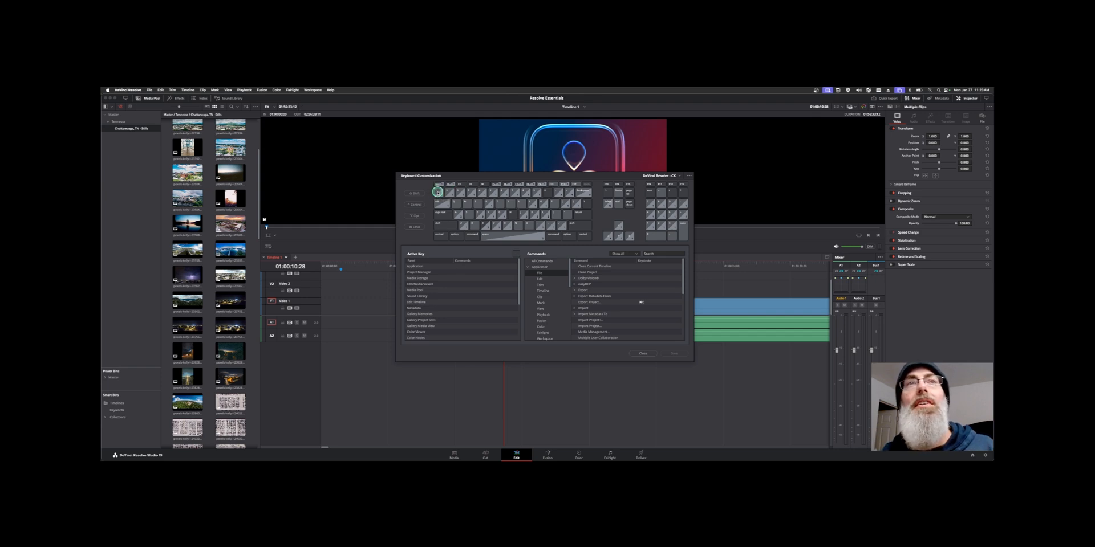
Step: Inspect the commands assigned to the number keys 1, 8, 2 and 3 on the virtual keyboard
click(448, 194)
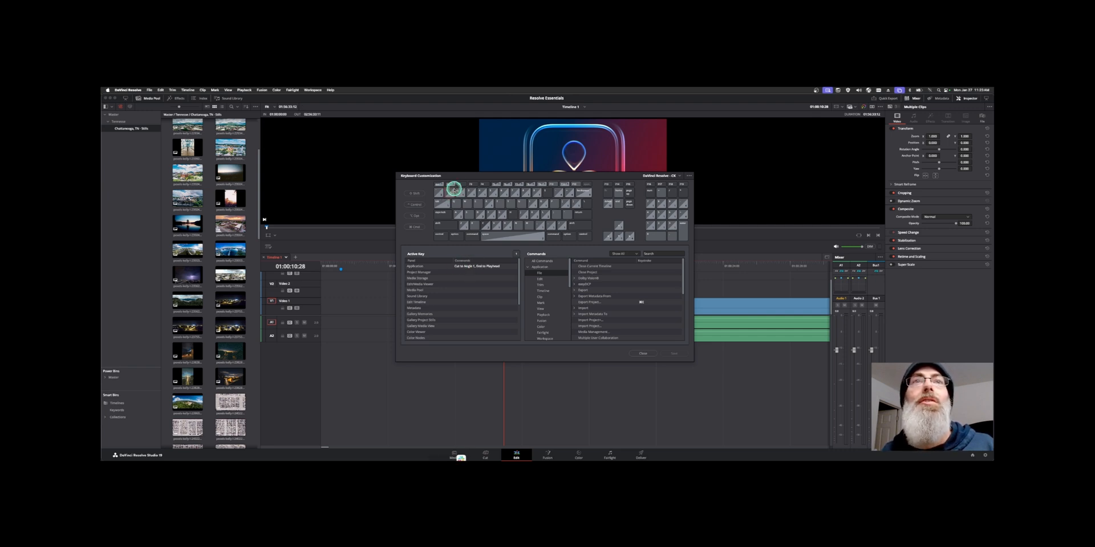
click(526, 193)
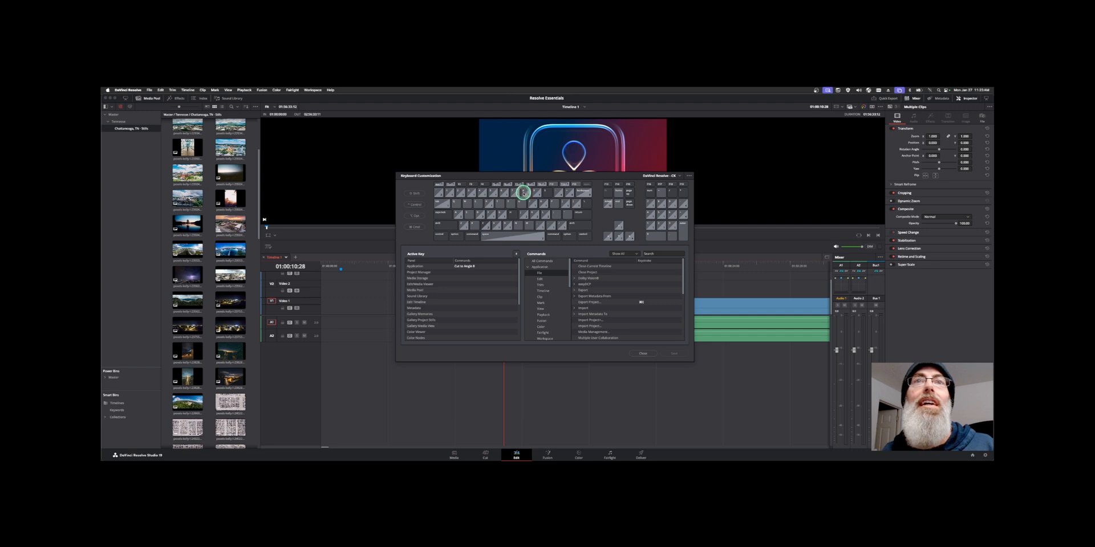
click(449, 193)
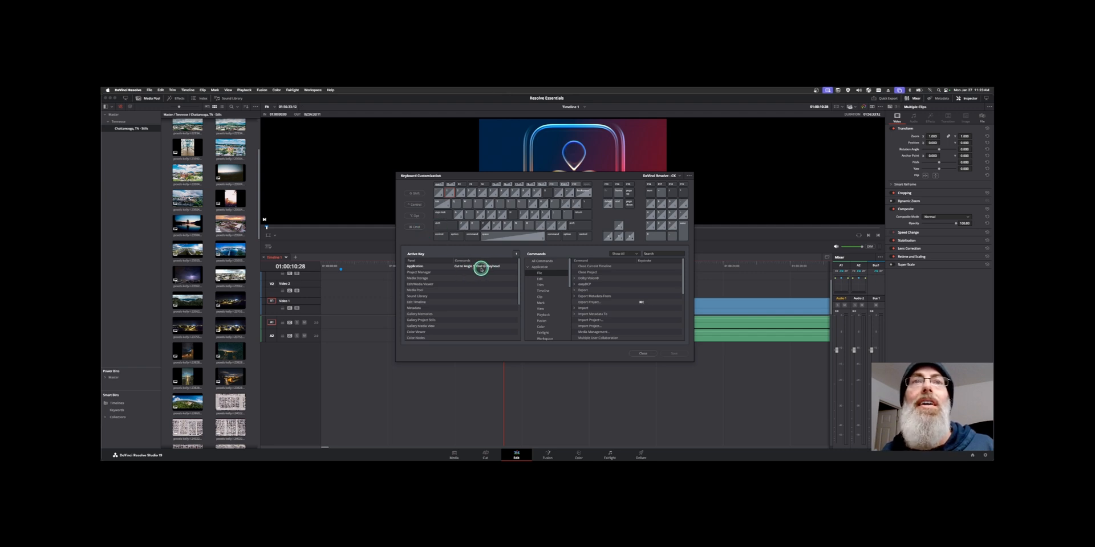
click(459, 190)
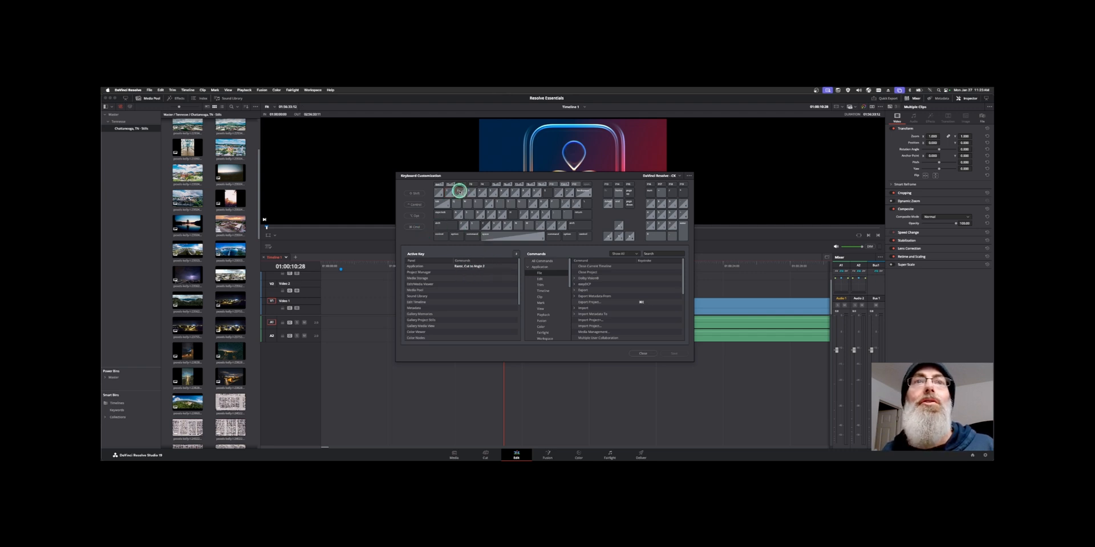
click(472, 193)
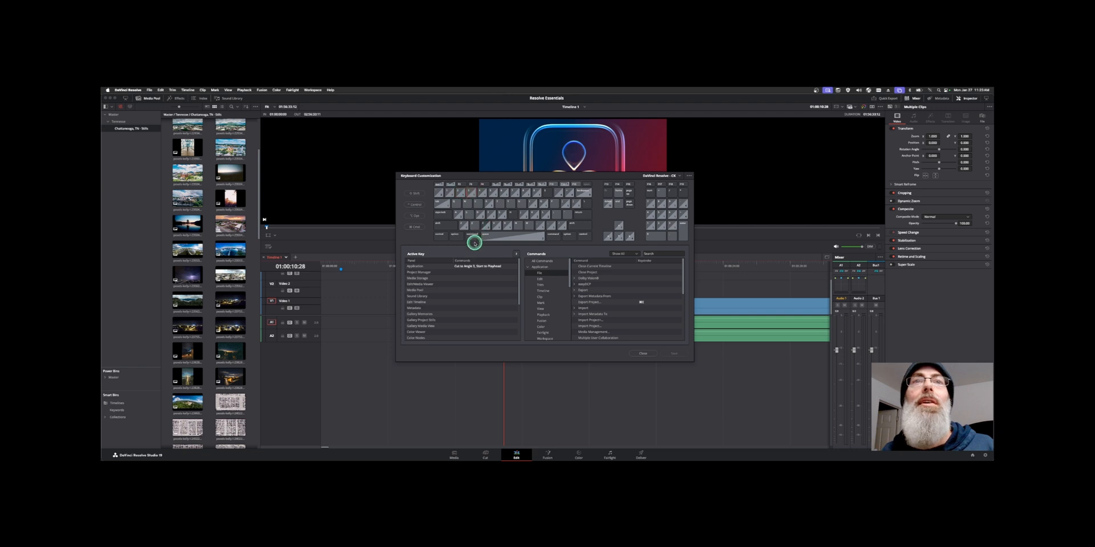
Step: Close Keyboard Customization and split the Back to the Future clip a short way after its start
click(640, 354)
click(596, 348)
drag(657, 265, 799, 274)
key(super+b)
key(super+minus)
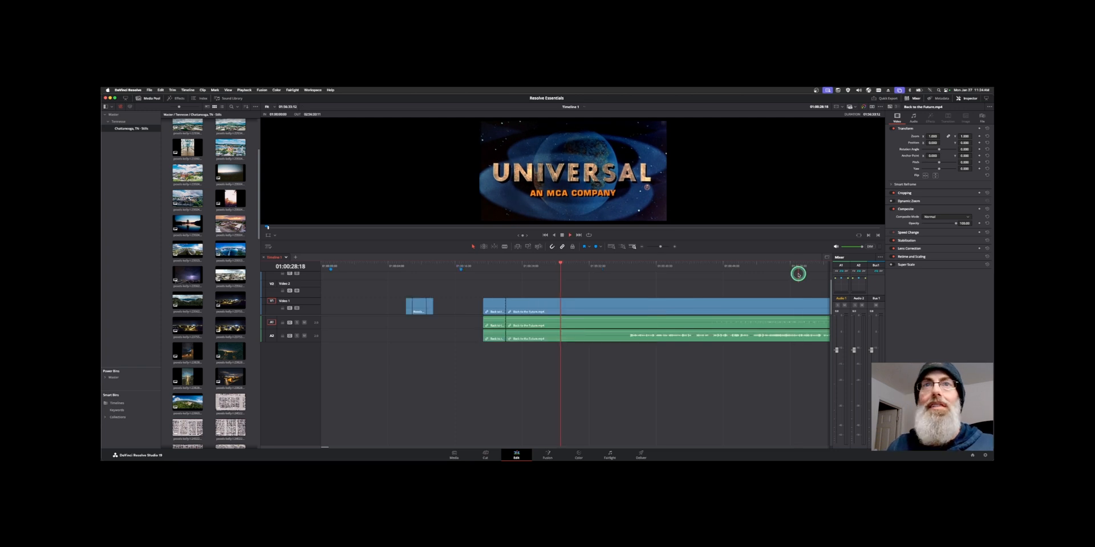
Step: Try ripple trimming the start of the second Back to the Future clip to about 01:00:35:06, and undo the trim
key(l)
key(l)
key(l)
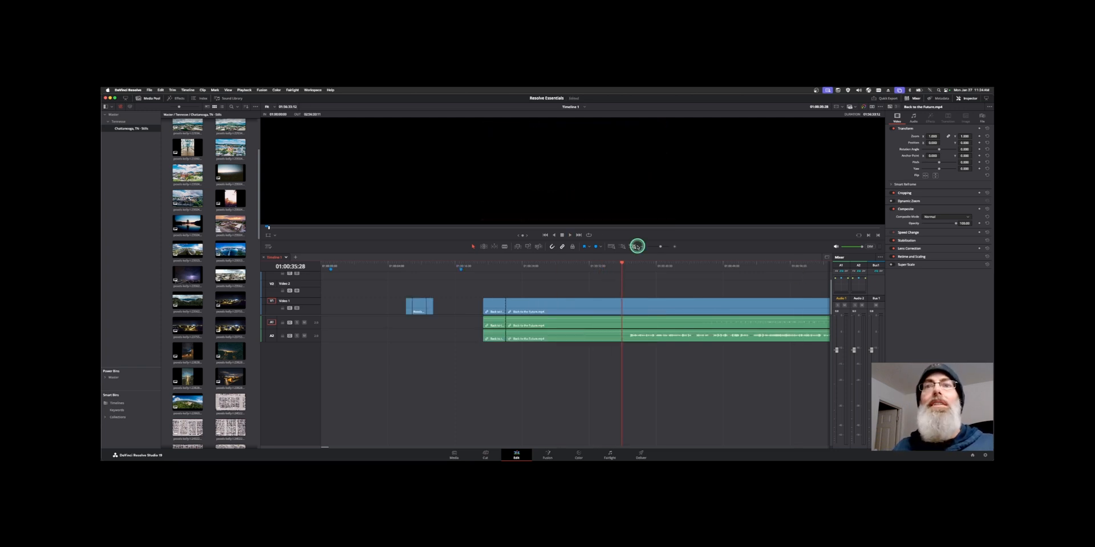
key(j)
key(k)
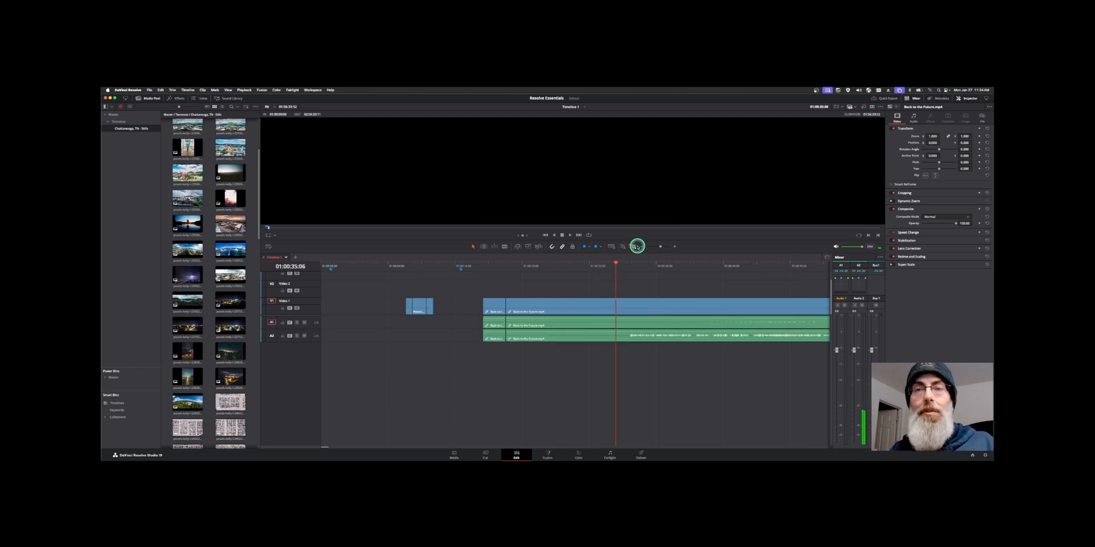
key(super+shift+bracketleft)
key(l)
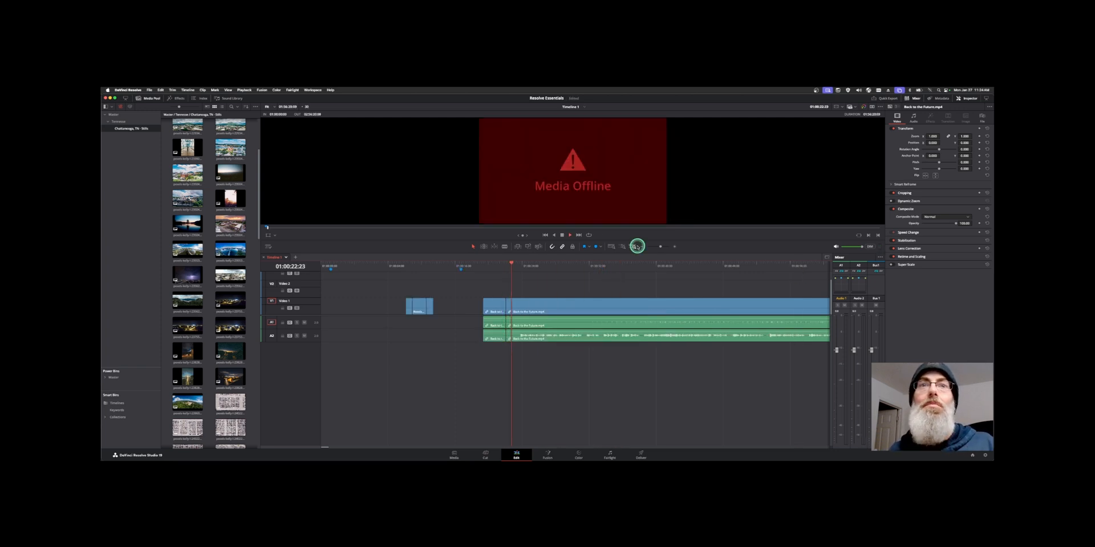
mouse_move(512, 265)
mouse_down()
mouse_move(538, 266)
mouse_move(503, 269)
mouse_up()
key(super+z)
Step: Remove the logo clips and the empty gaps so the Back to the Future clips begin at 01:00:00:00
drag(443, 289, 499, 318)
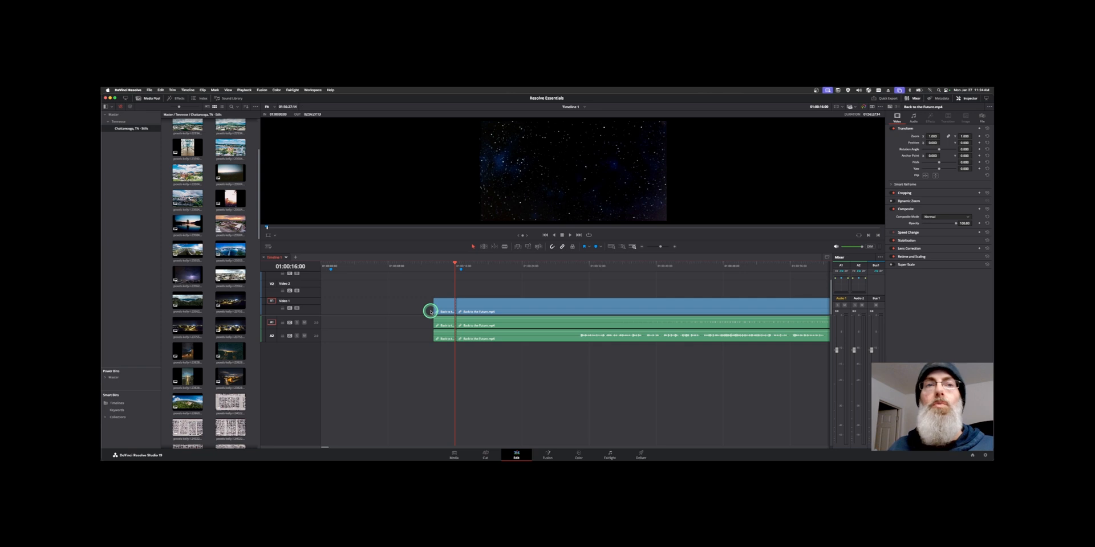
key(Home)
click(404, 309)
key(Delete)
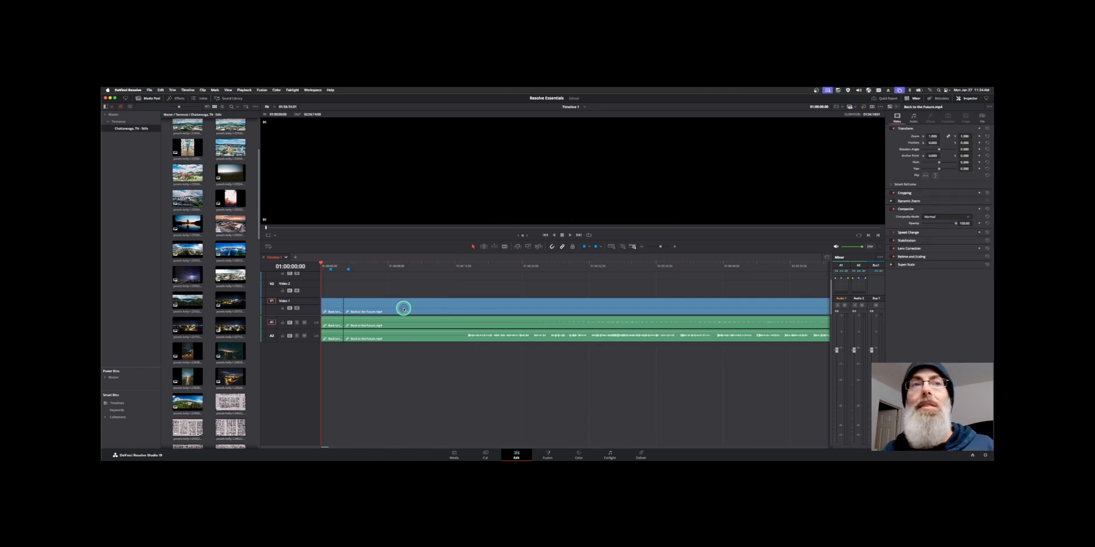
Step: Split the second Back to the Future clip at 01:00:28:11 and advance the playhead to 01:00:31:06
drag(476, 266, 588, 272)
key(Left)
key(Left)
key(Left)
key(Left)
key(shift+Left)
key(shift+Left)
key(shift+Left)
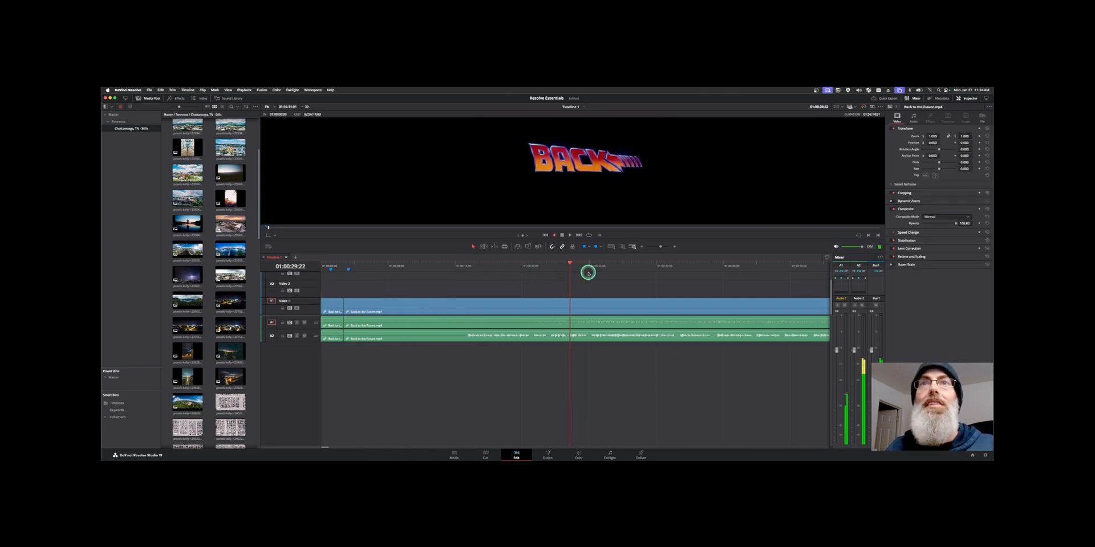
key(Left)
key(Left)
key(Left)
key(Left)
key(Left)
key(Left)
key(Left)
key(Left)
key(Left)
key(Left)
key(Left)
key(Left)
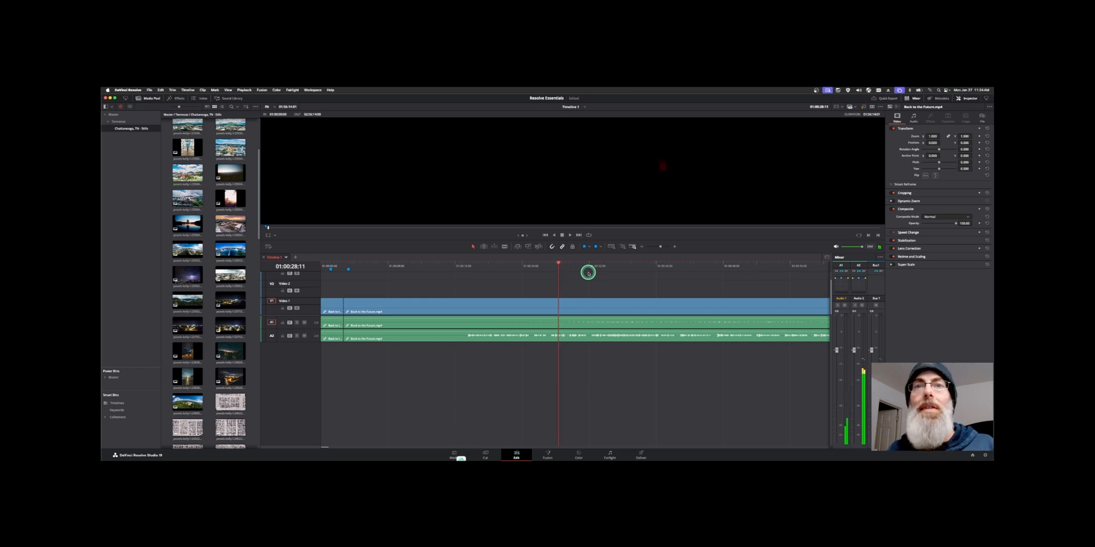
key(super+b)
key(shift+Right)
key(shift+Right)
key(shift+Right)
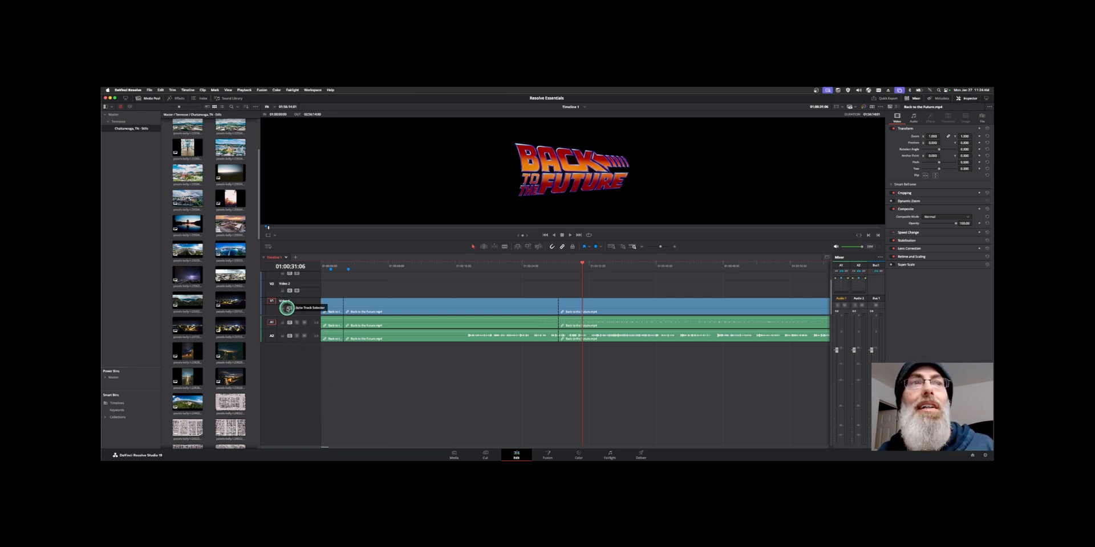
Step: Hide the Media Pool and display the Index with the timeline's track list
click(163, 100)
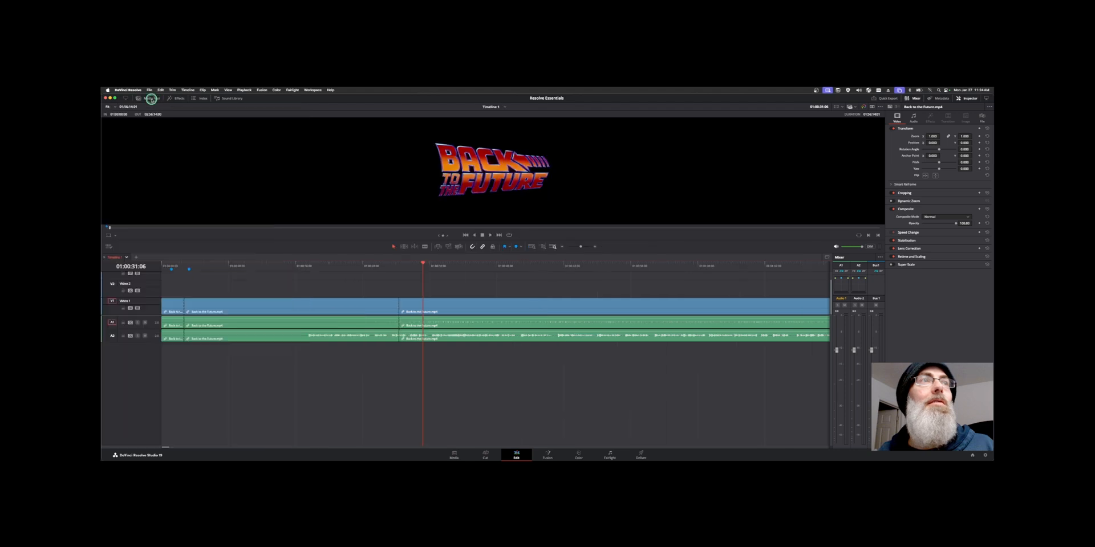
click(202, 98)
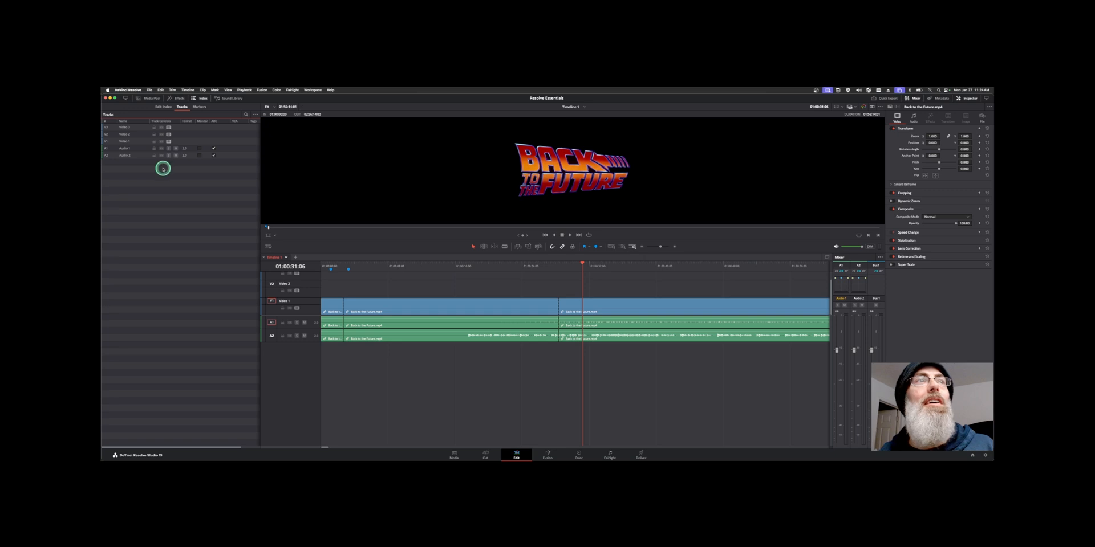
Step: Split the second Back to the Future clip at 01:00:10:00, undo the split and make it again
drag(580, 269, 441, 266)
click(426, 262)
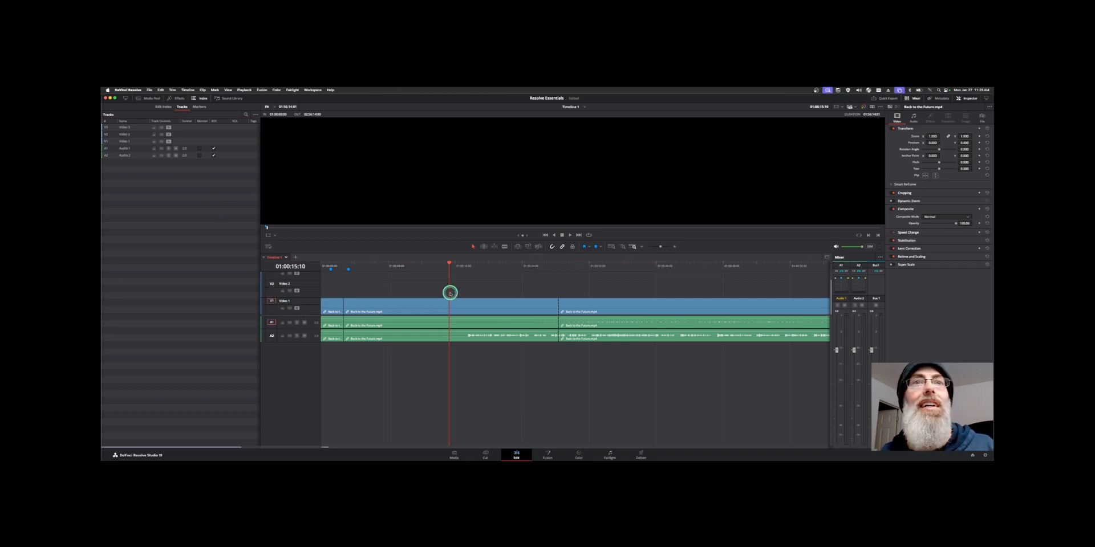
click(439, 270)
drag(441, 269, 404, 265)
key(super+b)
key(super+z)
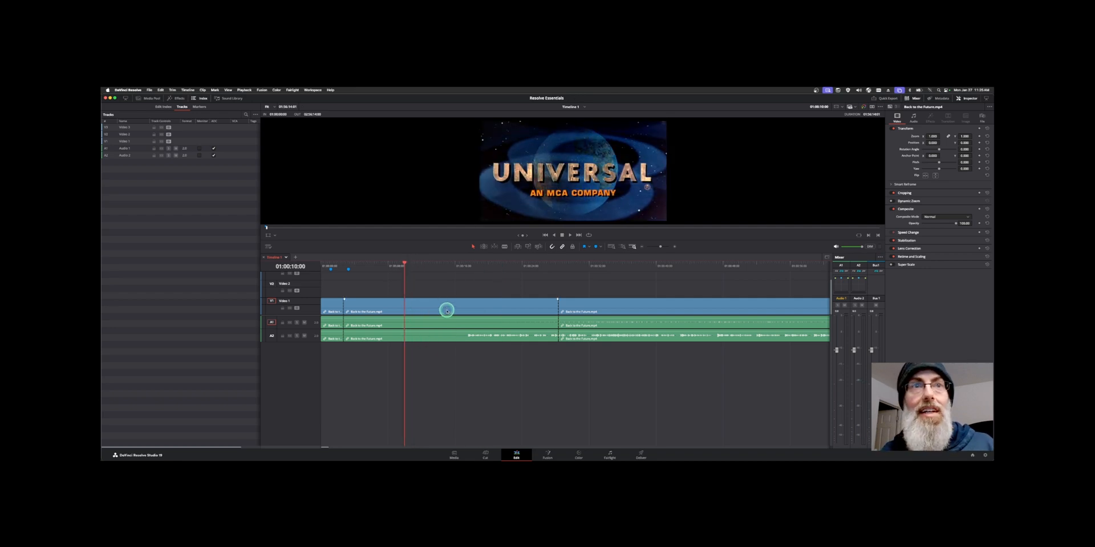
key(super+b)
Step: Turn off linked selection and split only the video of the third Back to the Future clip near its middle
click(447, 268)
click(562, 247)
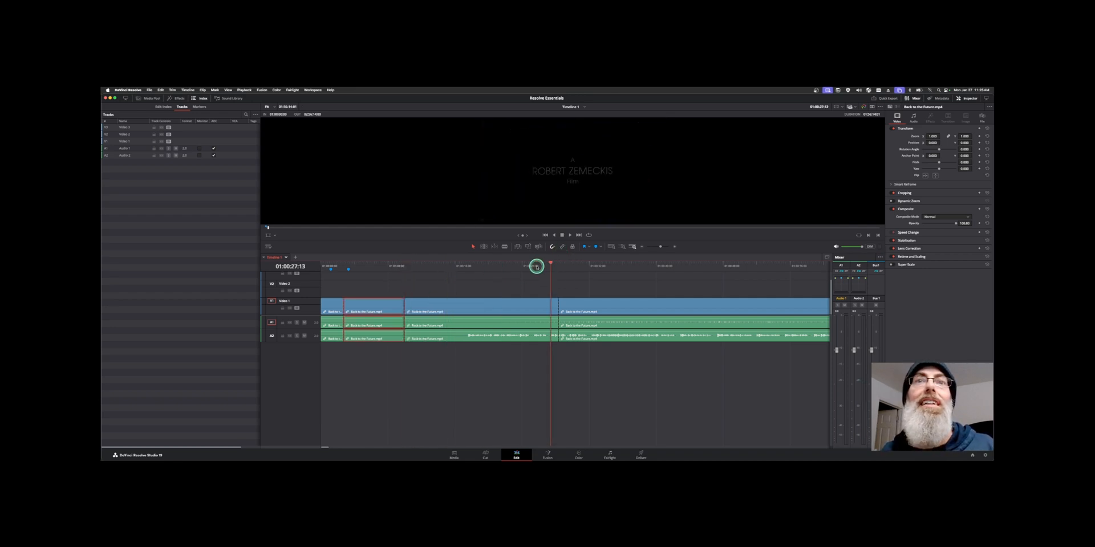
click(489, 265)
key(super+b)
mouse_move(526, 264)
mouse_down()
mouse_move(552, 266)
mouse_move(535, 267)
mouse_up()
click(526, 279)
Step: Toggle the auto track selector on Video 1 and try splitting the video at 01:00:25:18
click(289, 309)
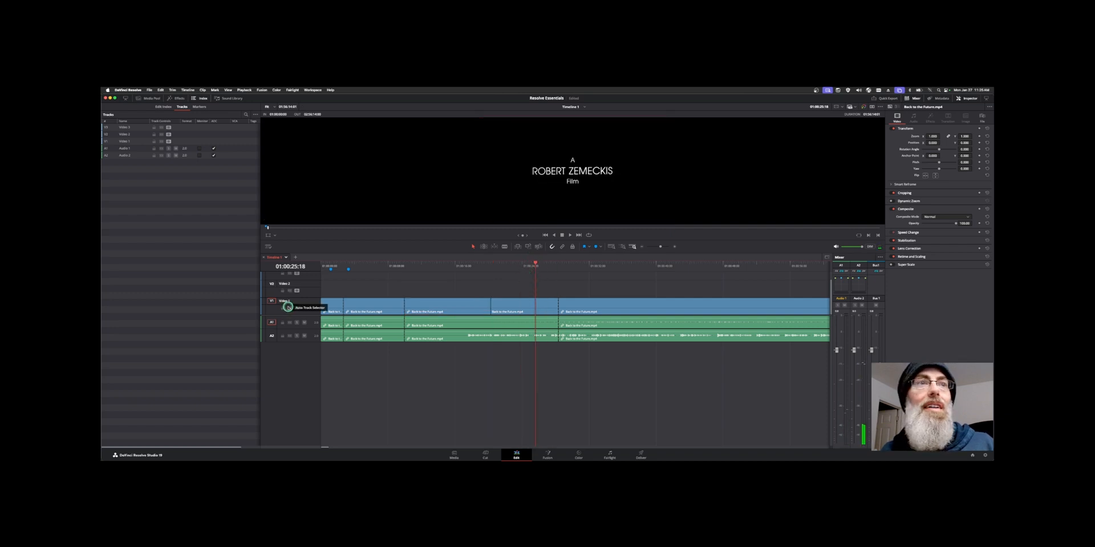
key(super+b)
click(549, 269)
key(super+b)
mouse_move(548, 270)
mouse_down()
mouse_move(686, 274)
mouse_move(534, 262)
mouse_up()
key(super+b)
key(super+b)
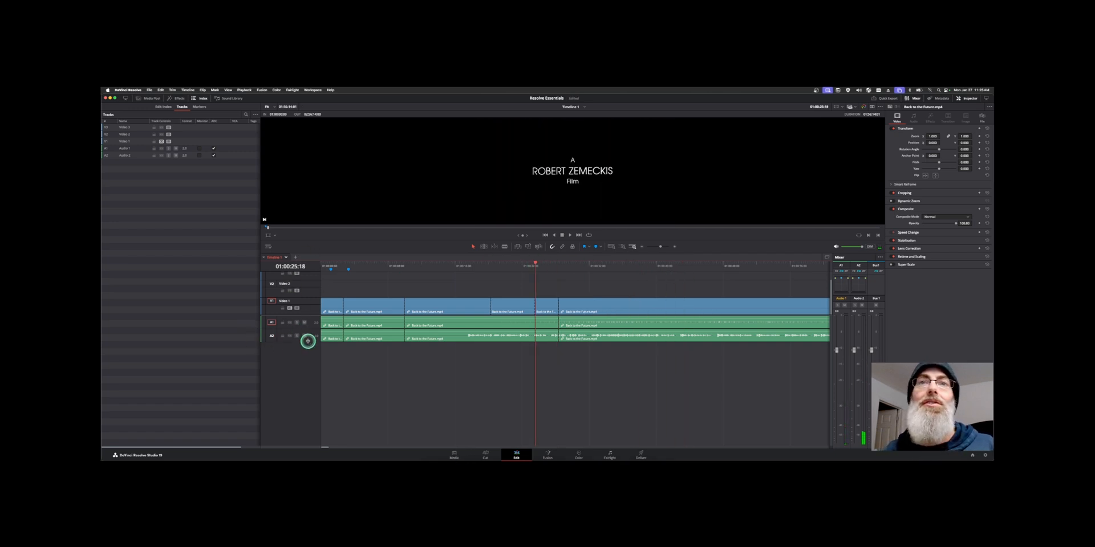
Step: Undo the trial splits made before 01:00:28:11 and move the playhead to 01:00:13:20
key(super+z)
key(super+z)
key(super+z)
drag(540, 261, 435, 263)
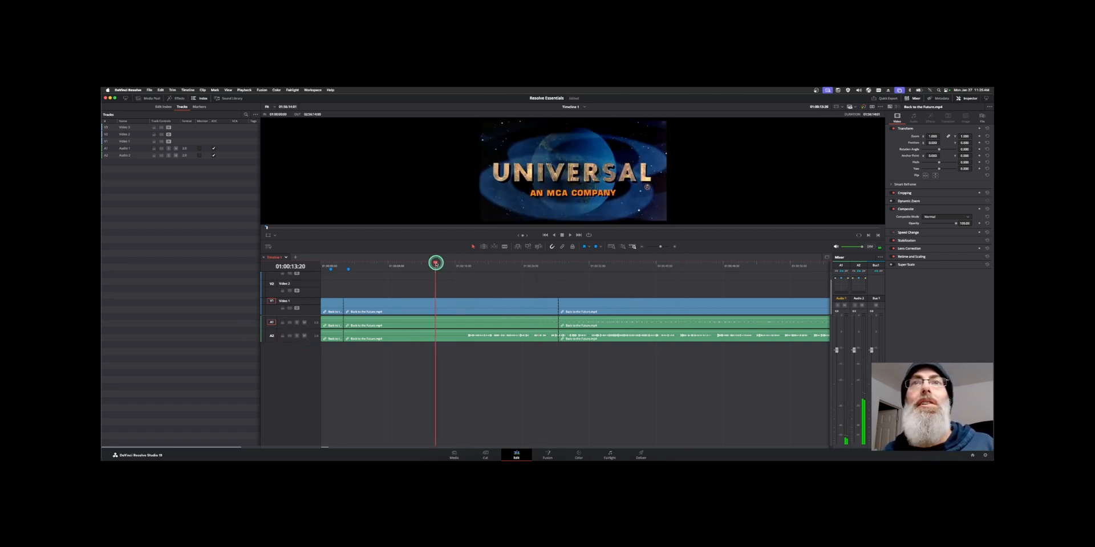
Step: Review the available Edit commands for the timeline and place the playhead at 01:00:50:13 in the last clip
key(super+minus)
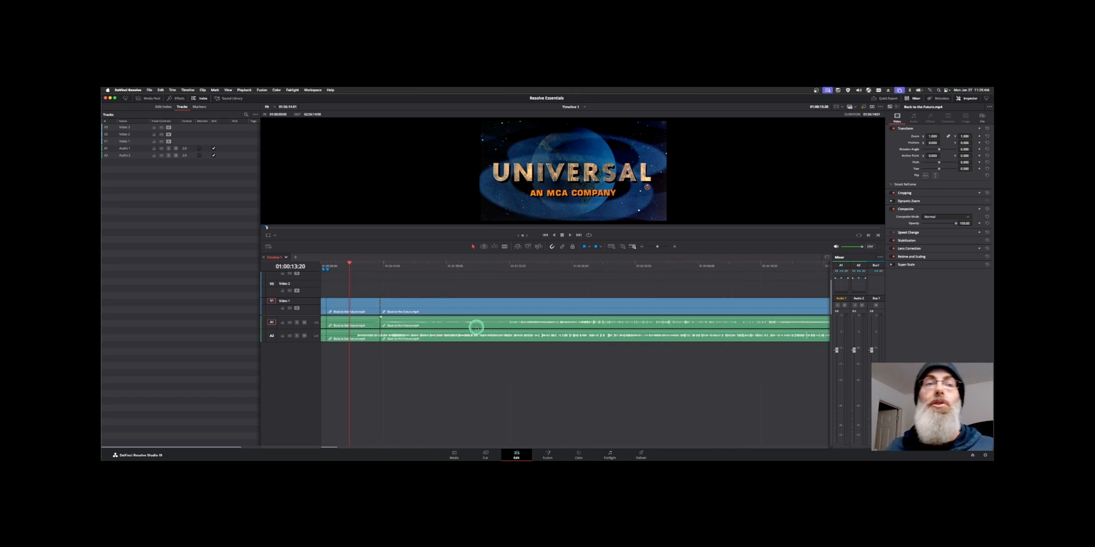
click(431, 264)
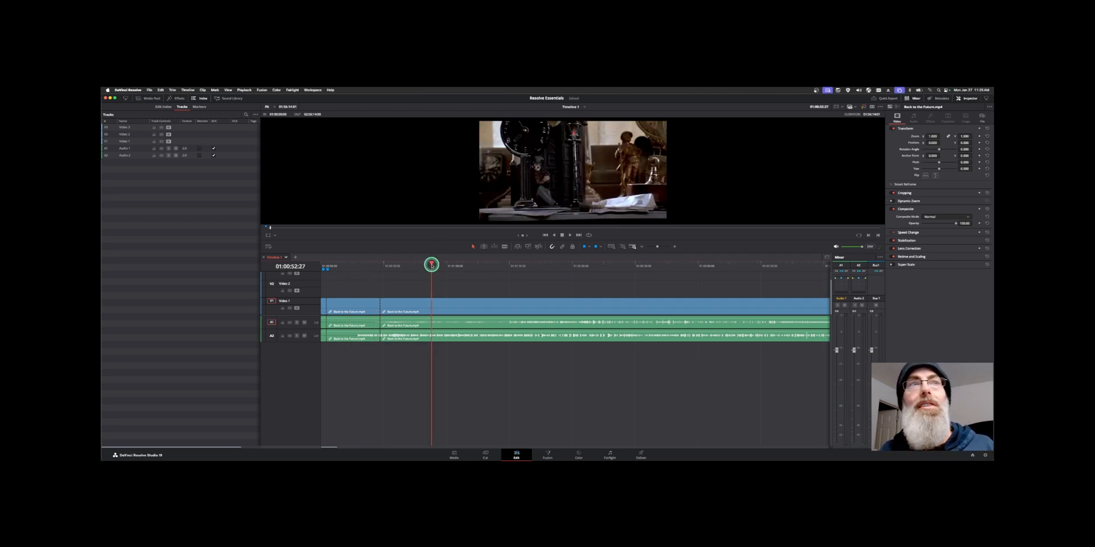
click(160, 90)
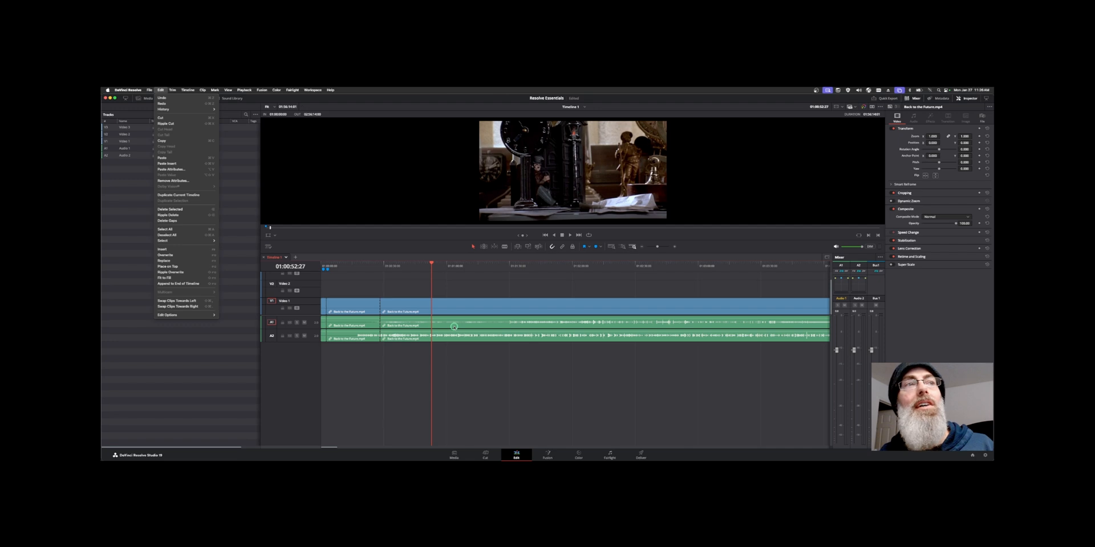
click(425, 279)
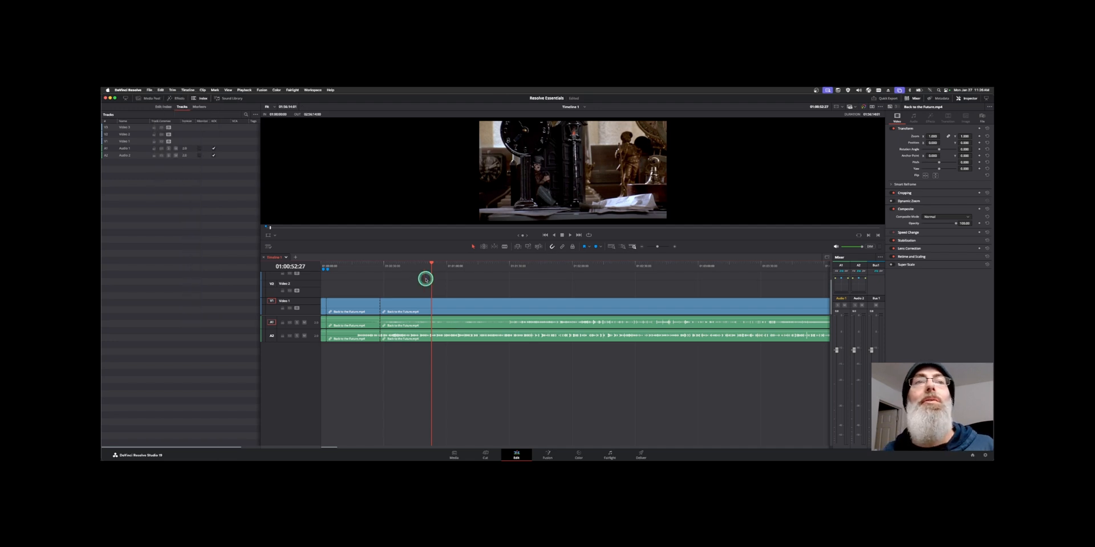
click(426, 266)
click(364, 304)
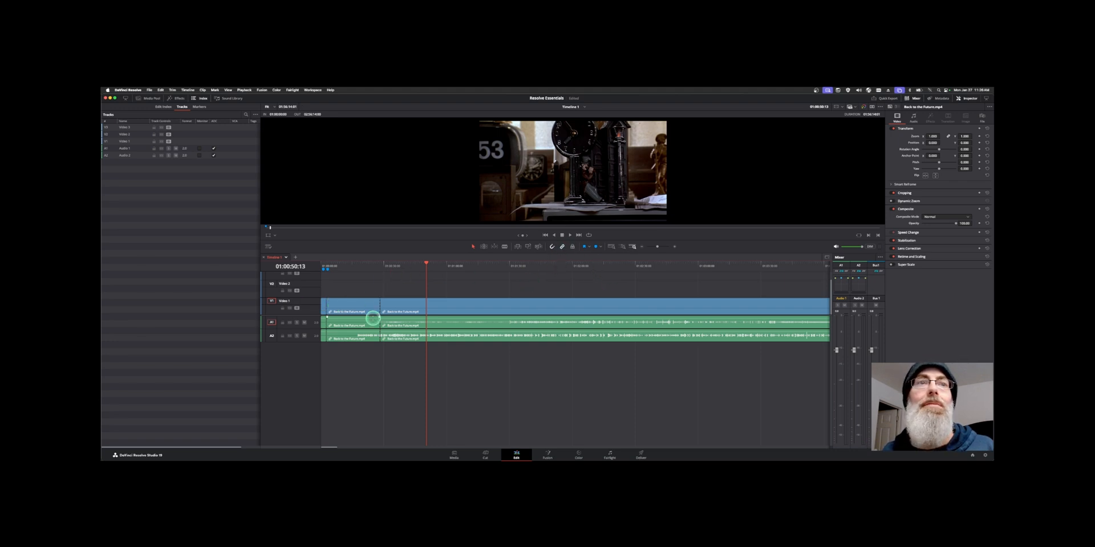
Step: Swap the second Back to the Future clip with the long clip after it and jump to the timeline's end
click(373, 313)
click(349, 267)
drag(349, 268, 358, 265)
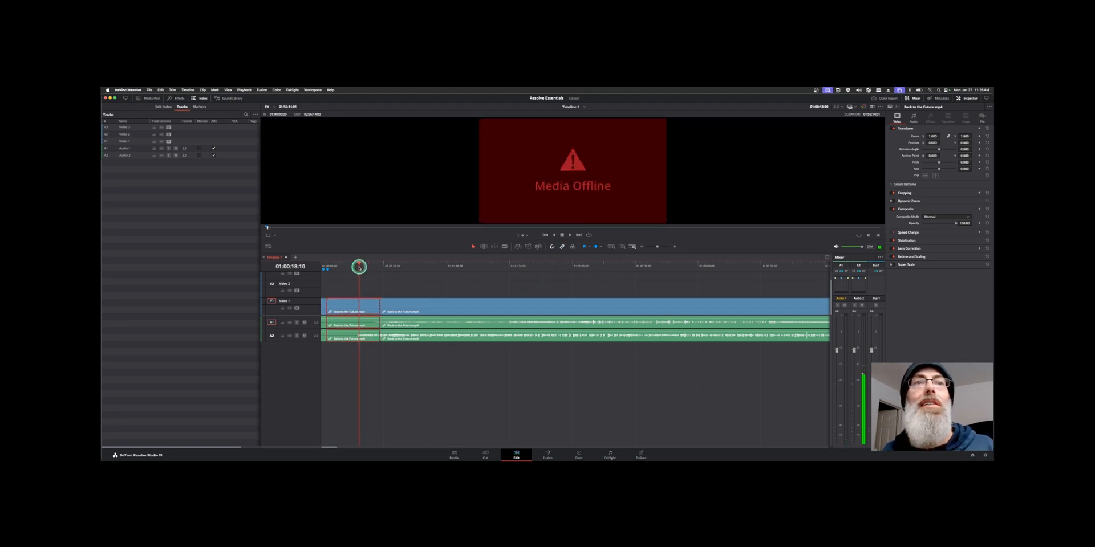
click(428, 309)
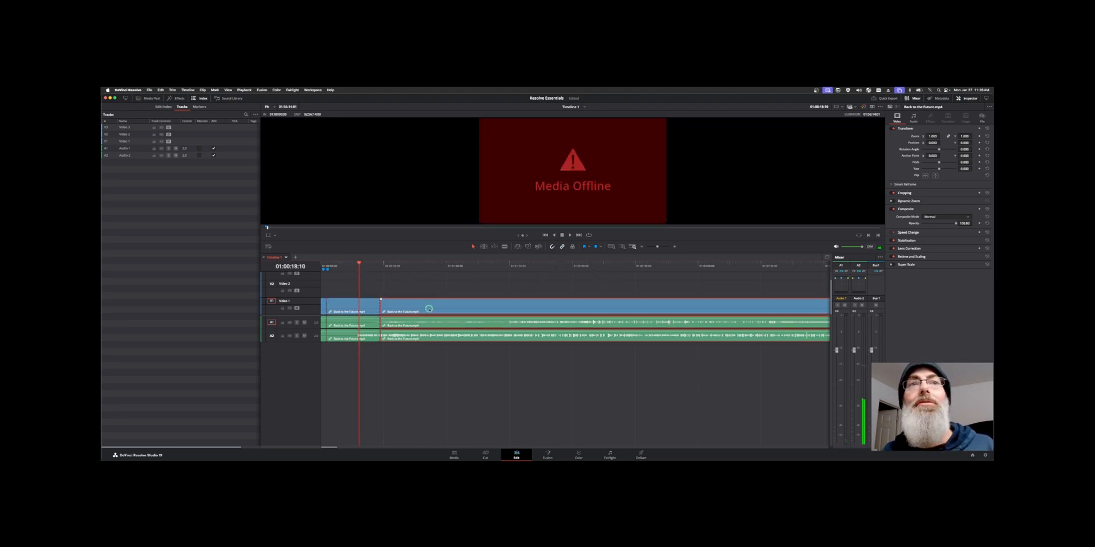
click(365, 264)
click(352, 302)
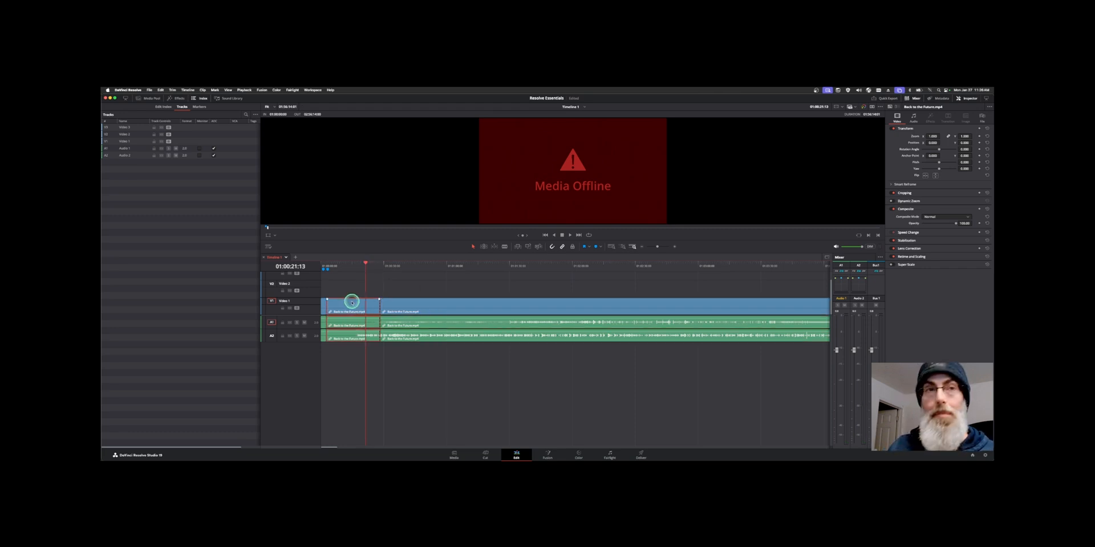
key(shift+BackSpace)
key(End)
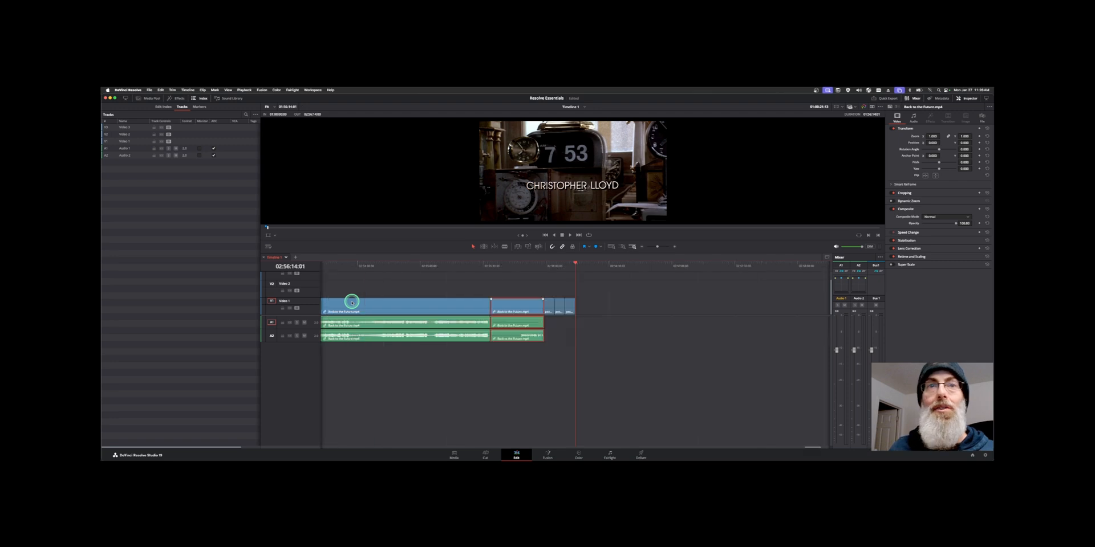
Step: Swap the moved Back to the Future clip back to its original place before the long clip
click(517, 302)
key(shift+z)
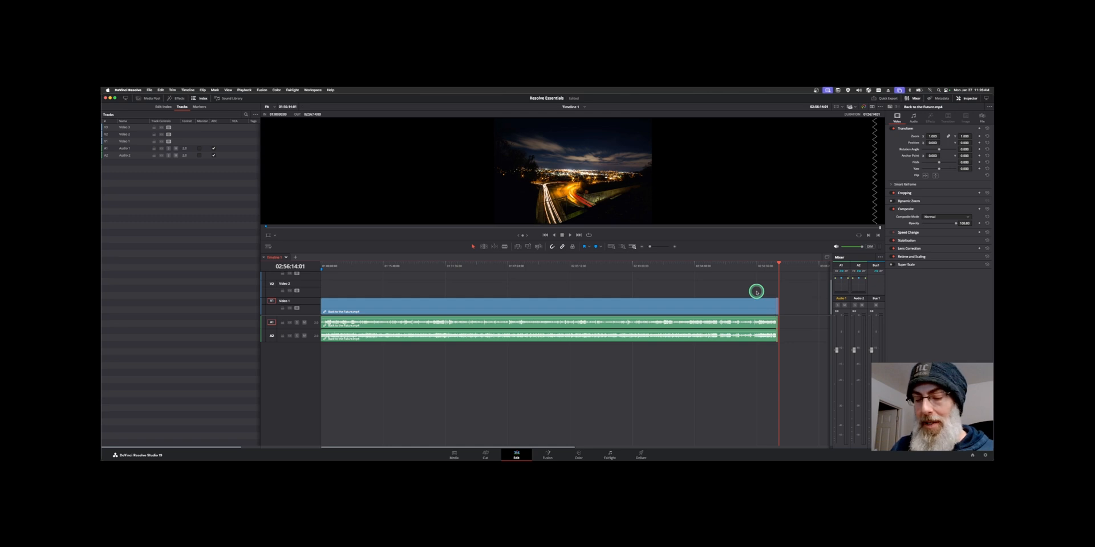
key(super+shift+comma)
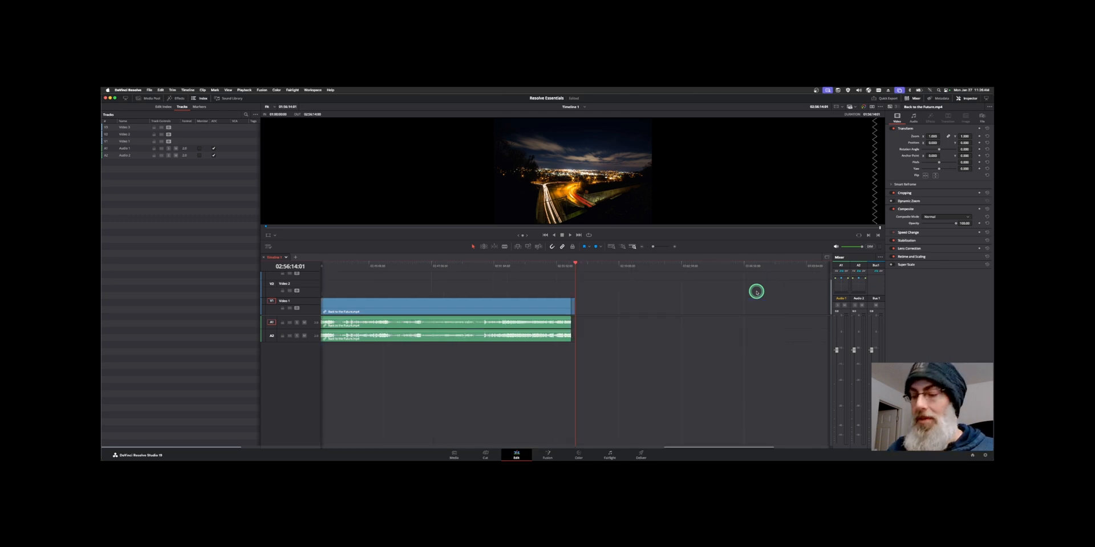
Step: Swap the last still image in the timeline with the image directly before it
key(super+equal)
key(super+equal)
click(521, 262)
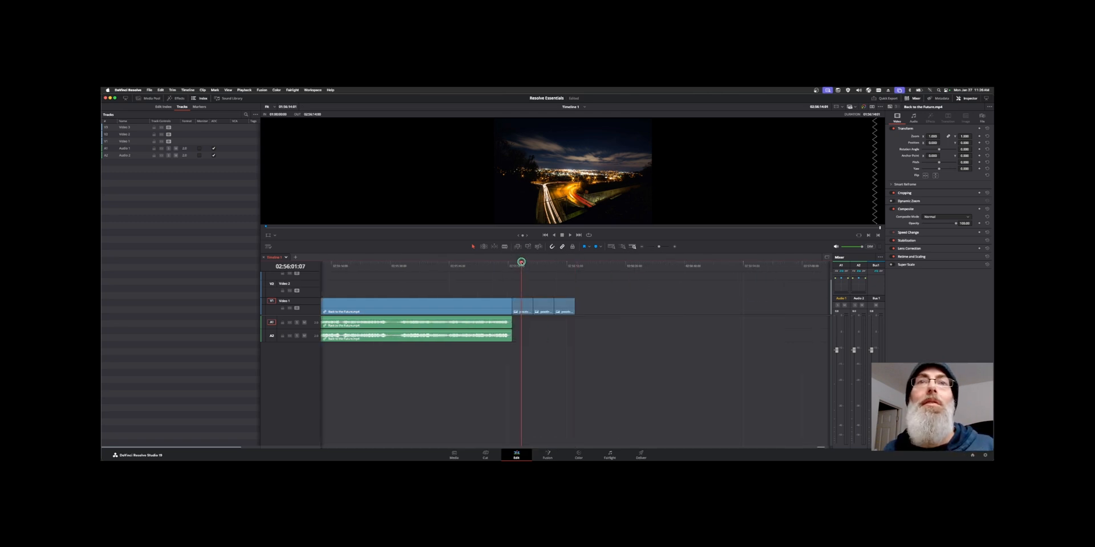
drag(521, 263, 559, 295)
click(575, 266)
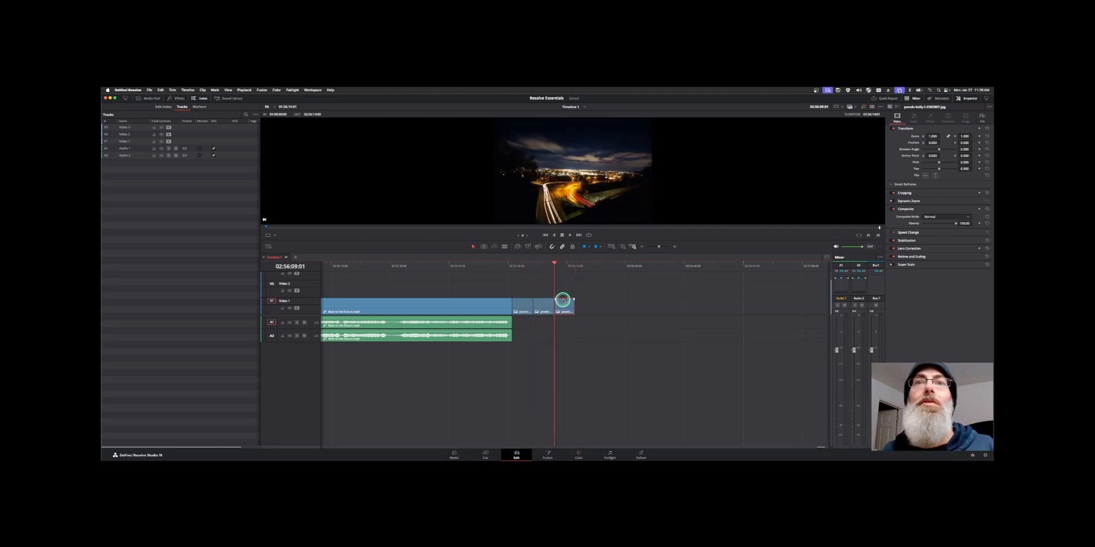
click(548, 267)
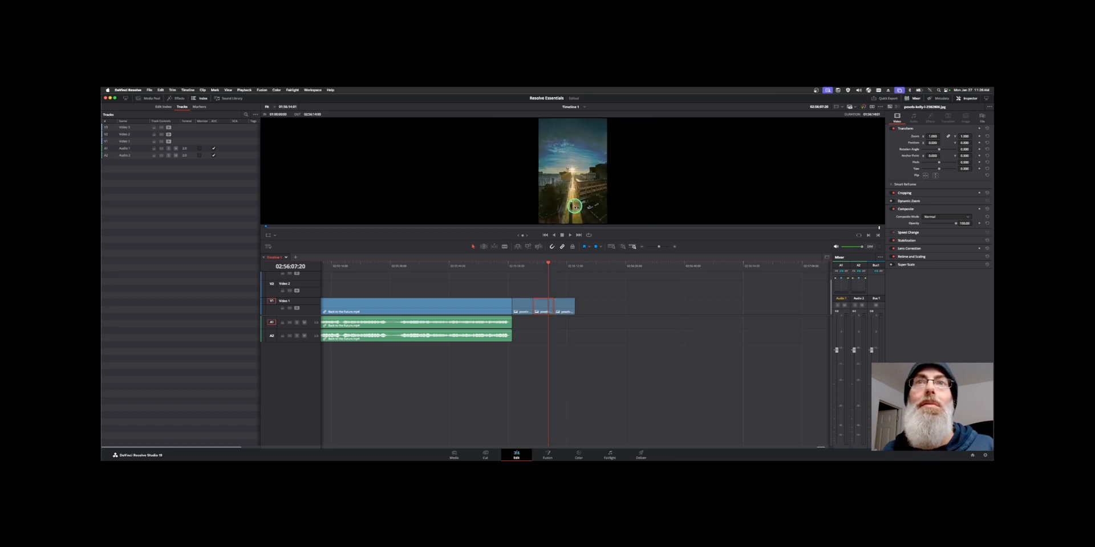
click(566, 264)
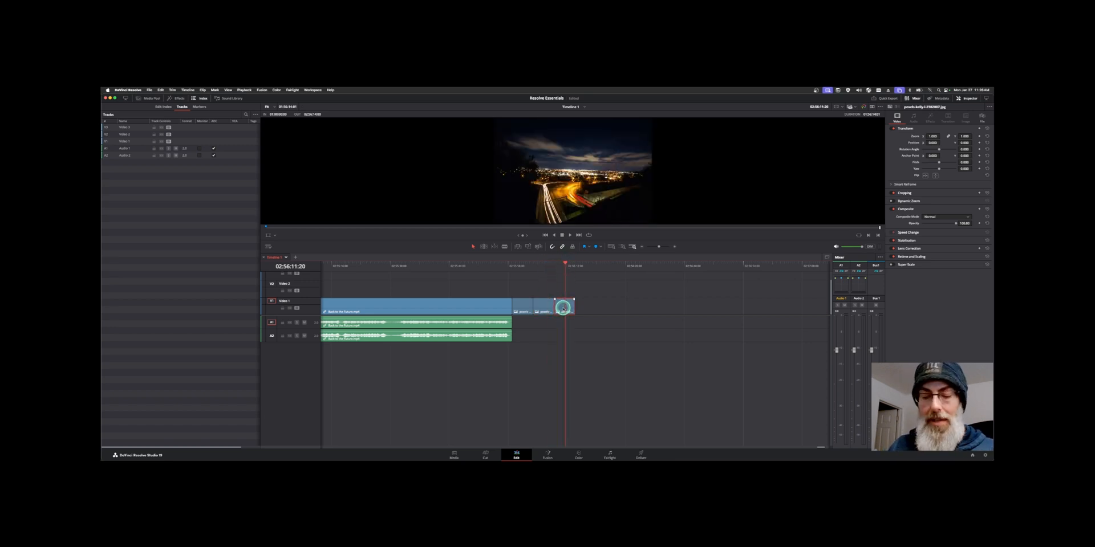
key(super+shift+comma)
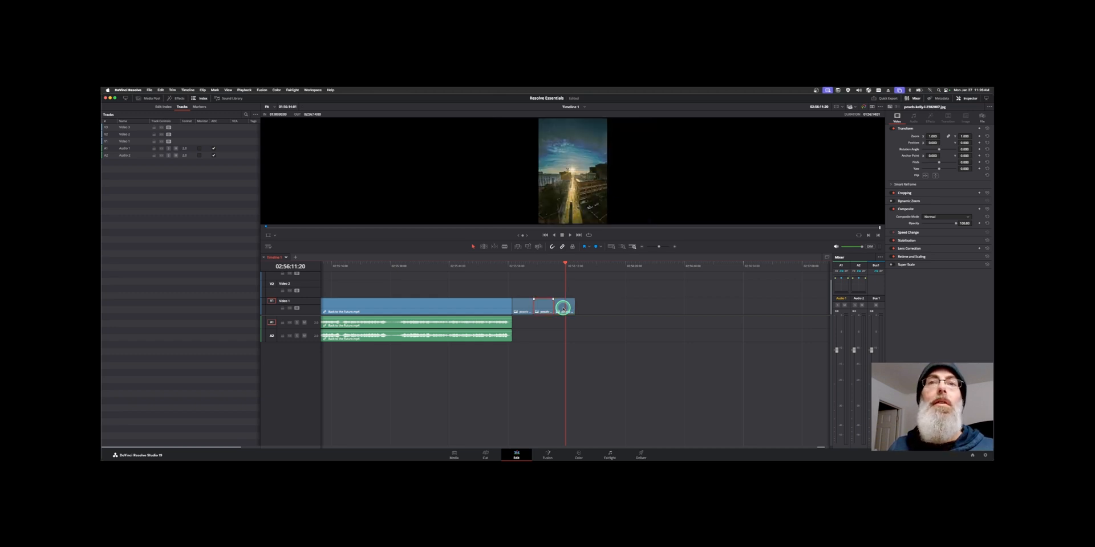
Step: Review the reordered still images at the timeline's end, place the playhead at 02:56:07:21 and clear the selection
key(Home)
key(End)
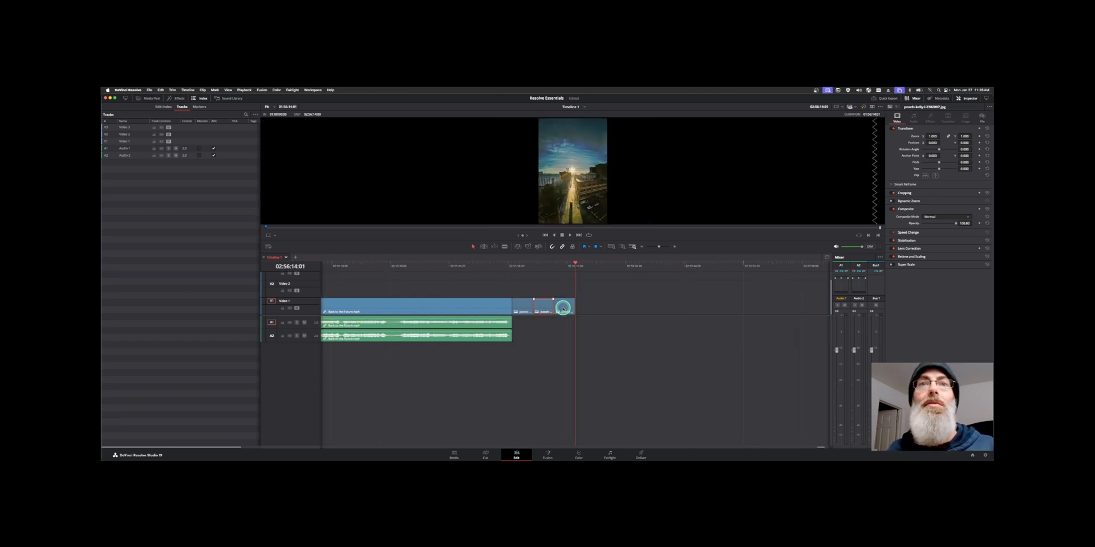
mouse_move(557, 269)
mouse_down()
mouse_move(523, 269)
mouse_move(549, 272)
mouse_up()
click(442, 349)
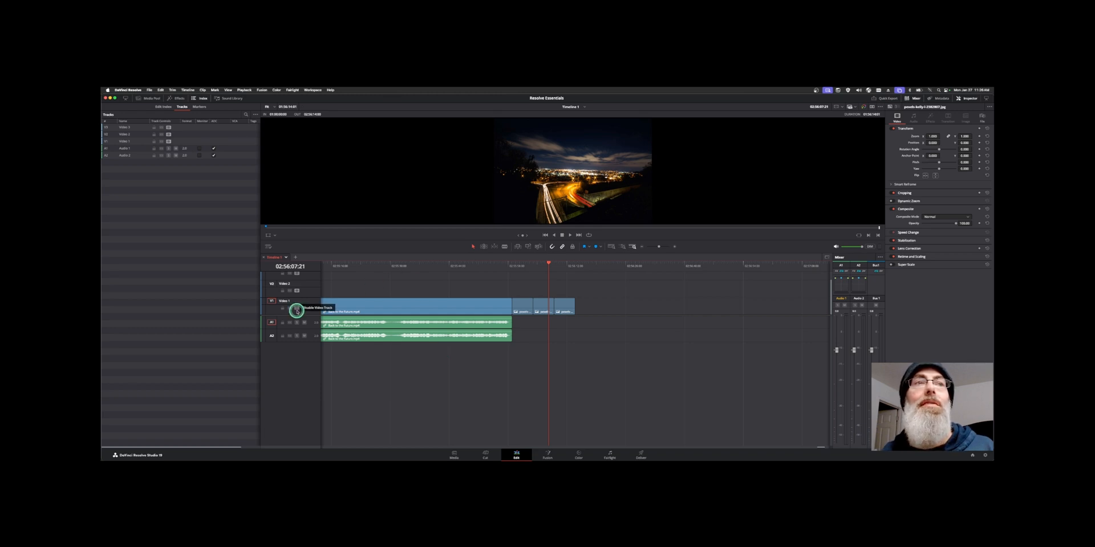
Step: Turn on the Video 1 auto track selector and step through the still images' edit points, ending at 02:55:59:01
click(289, 309)
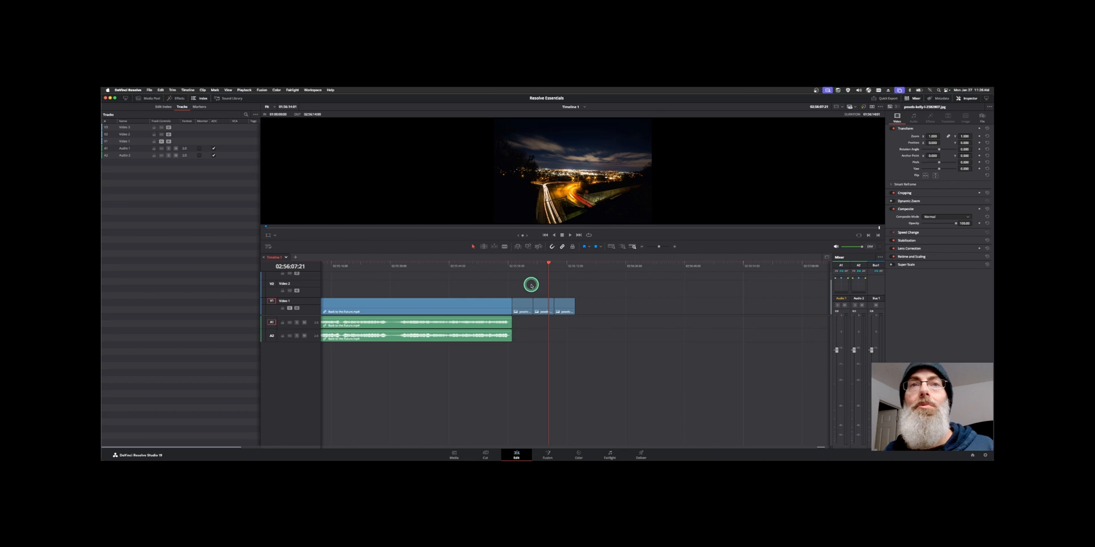
key(Up)
key(Up)
key(Up)
key(Down)
key(Down)
key(Down)
key(Down)
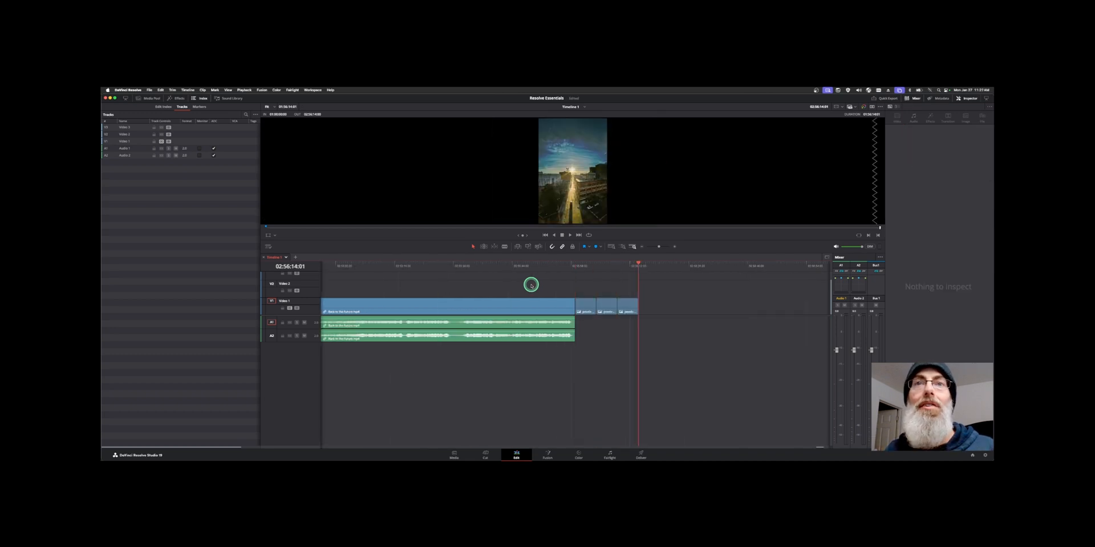
key(Up)
key(Up)
key(Up)
Step: Turn off the Video 1 auto track selector and jump to the timeline's start, then its end
click(289, 308)
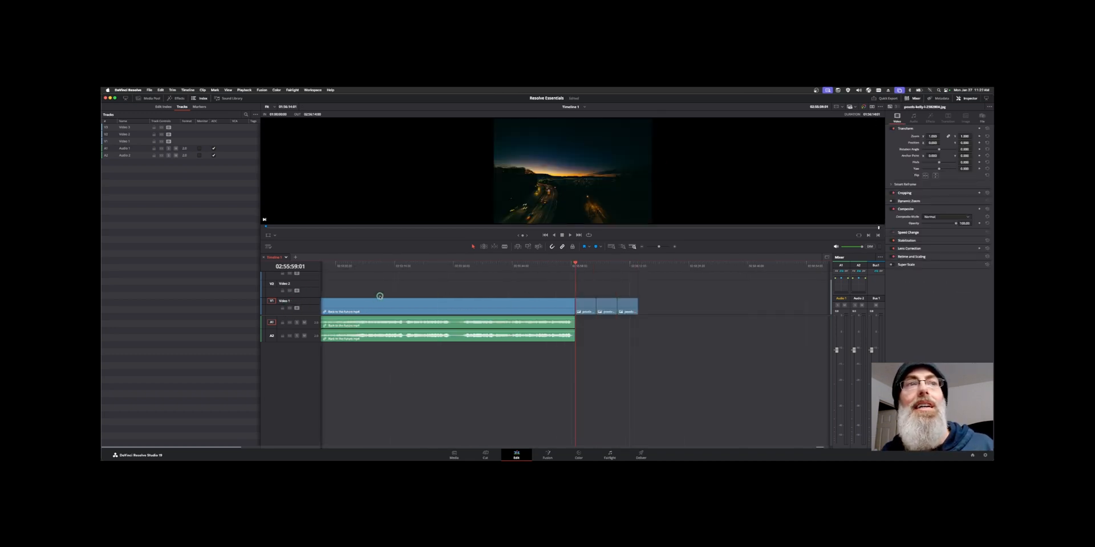
key(Home)
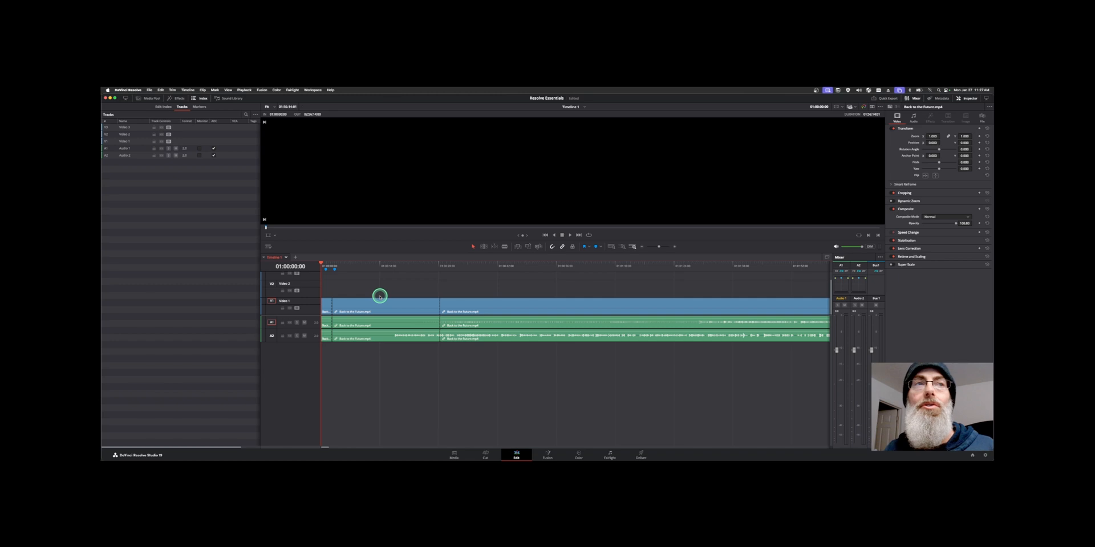
key(End)
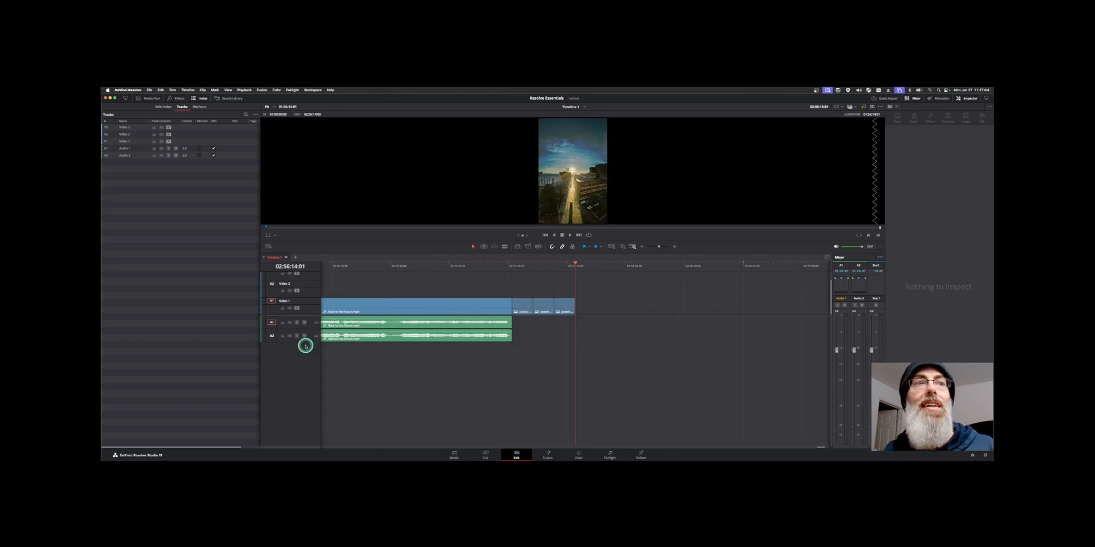
Step: Enable the auto track selectors on Video 1, Audio 1 and Audio 2 and step through edit points to 01:00:02:22
drag(289, 329, 291, 349)
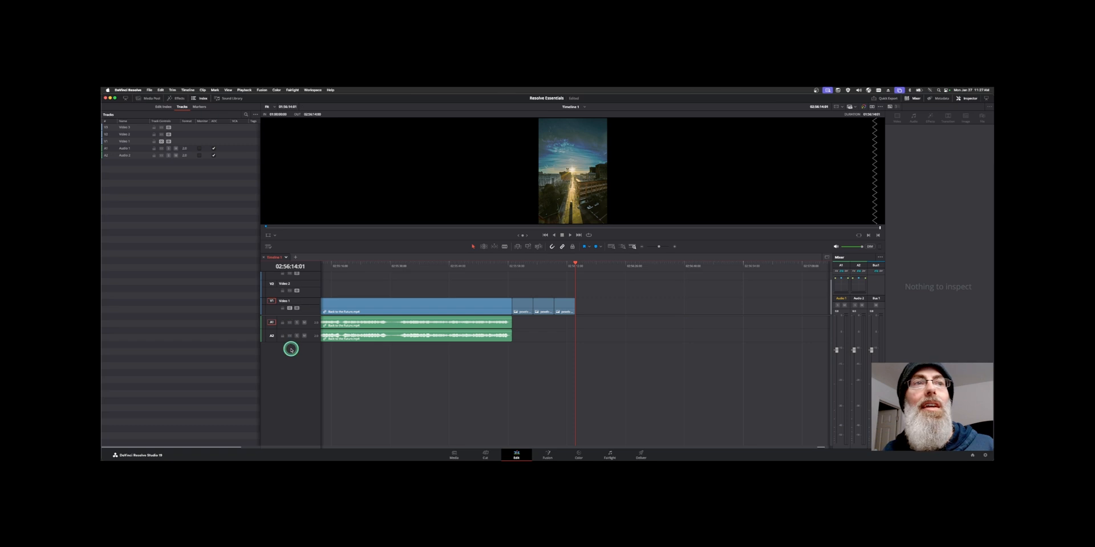
key(Up)
key(Up)
key(Up)
key(Up)
key(Up)
key(Up)
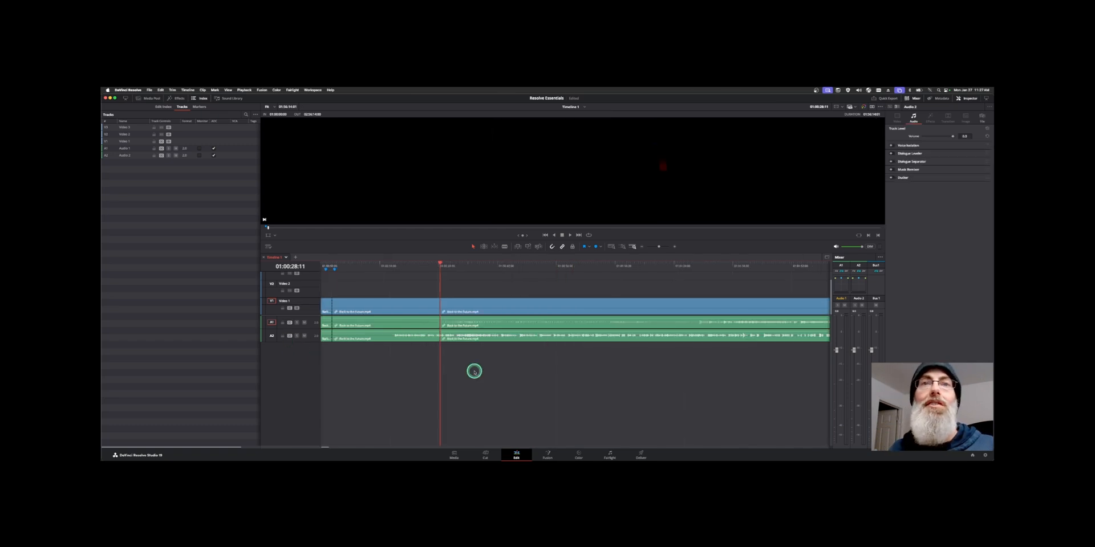
key(Down)
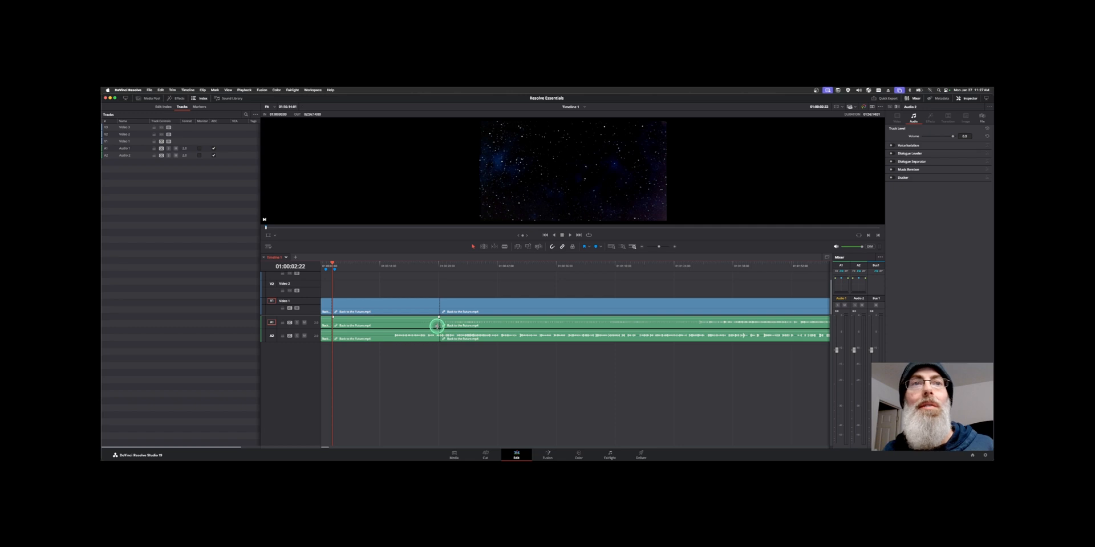
Step: Try trimming only the Audio 1 end of the second clip, toggle that track's auto track selector, and undo the trim
drag(437, 325, 411, 328)
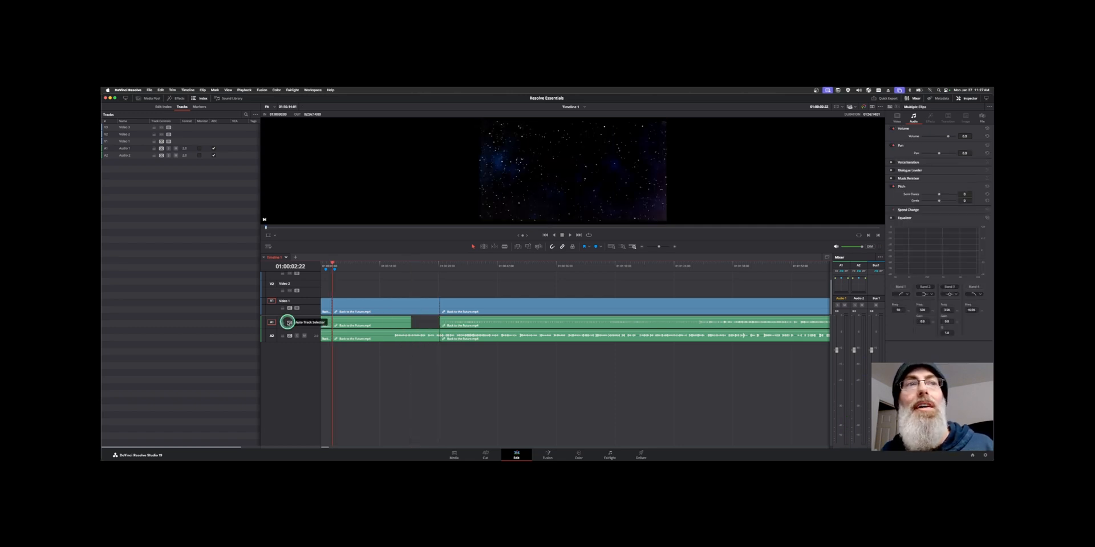
click(288, 322)
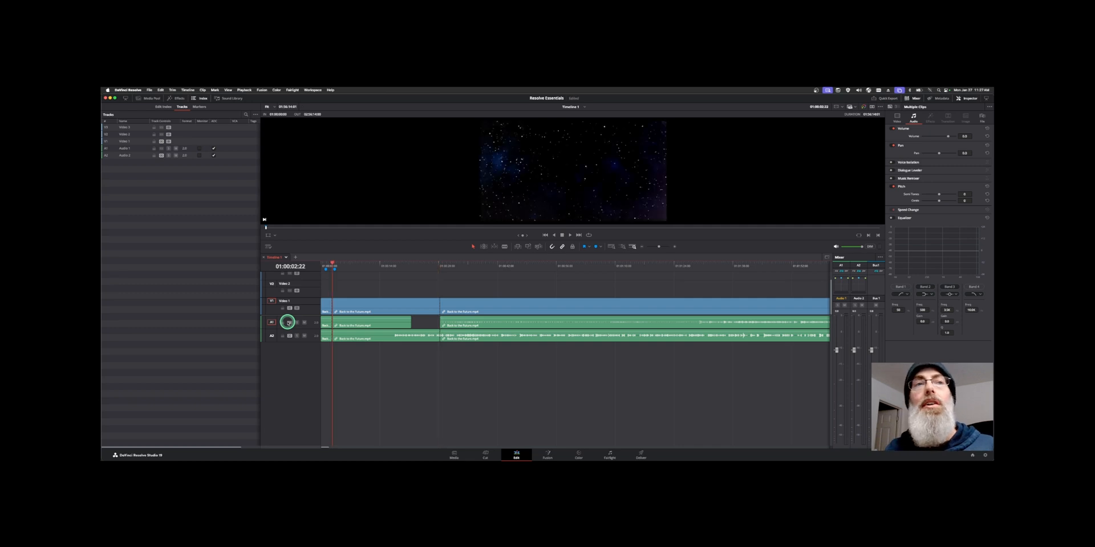
click(289, 323)
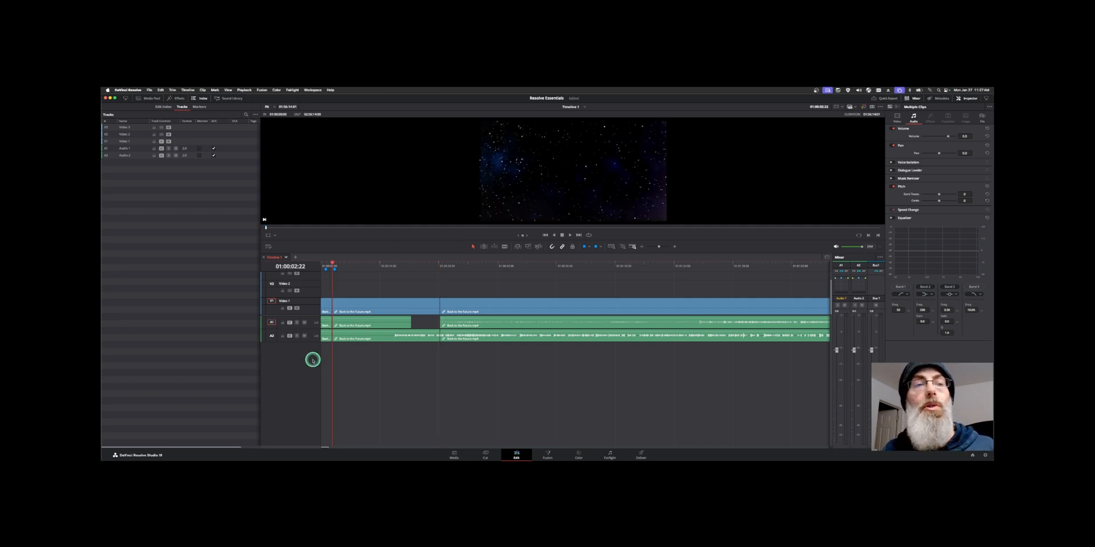
key(super+z)
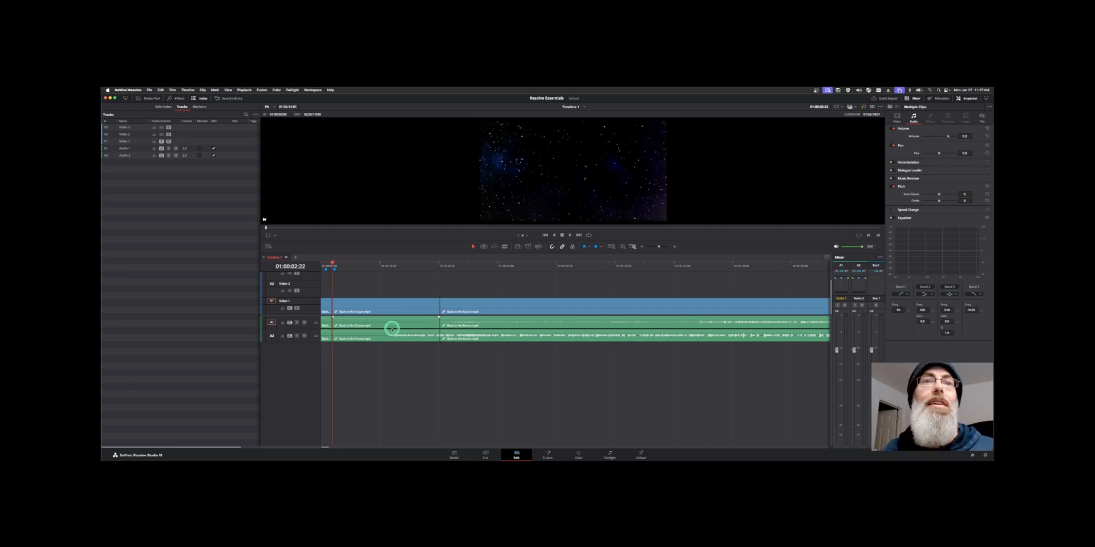
Step: Turn off the Audio 1 and Audio 2 auto track selectors and shorten the second clip's end together with its audio
click(288, 324)
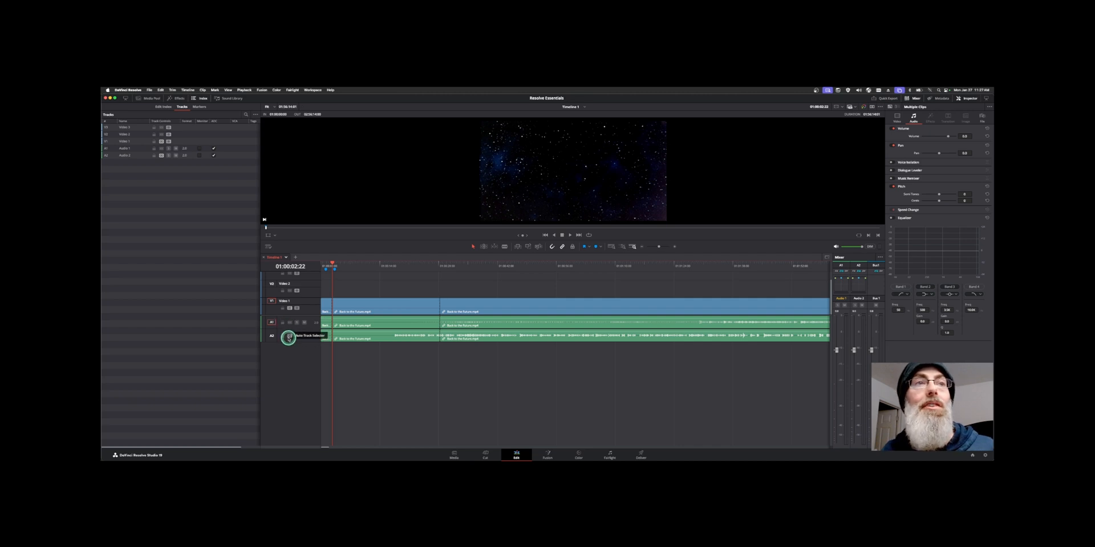
click(402, 312)
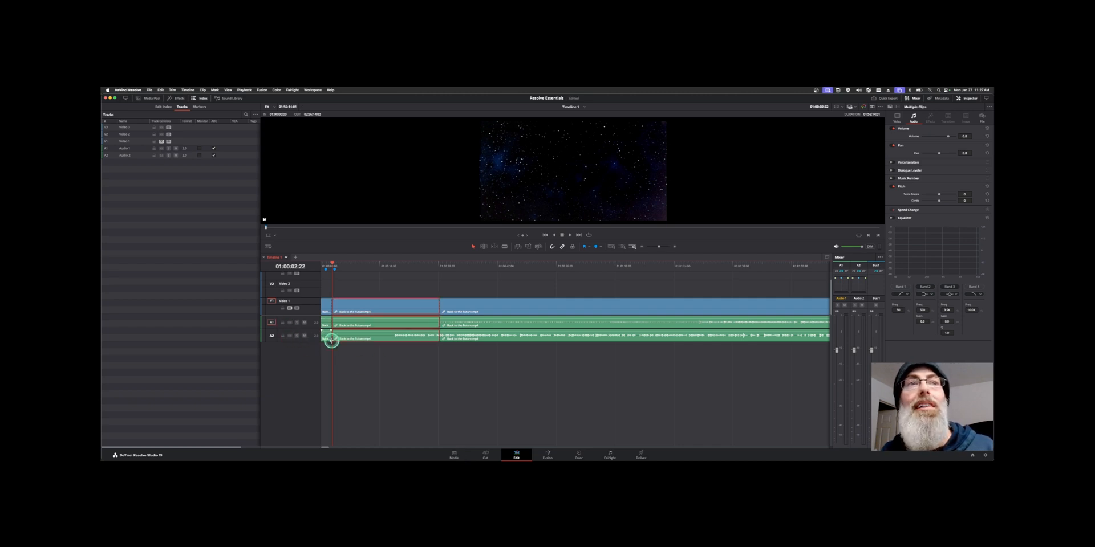
drag(436, 305, 400, 304)
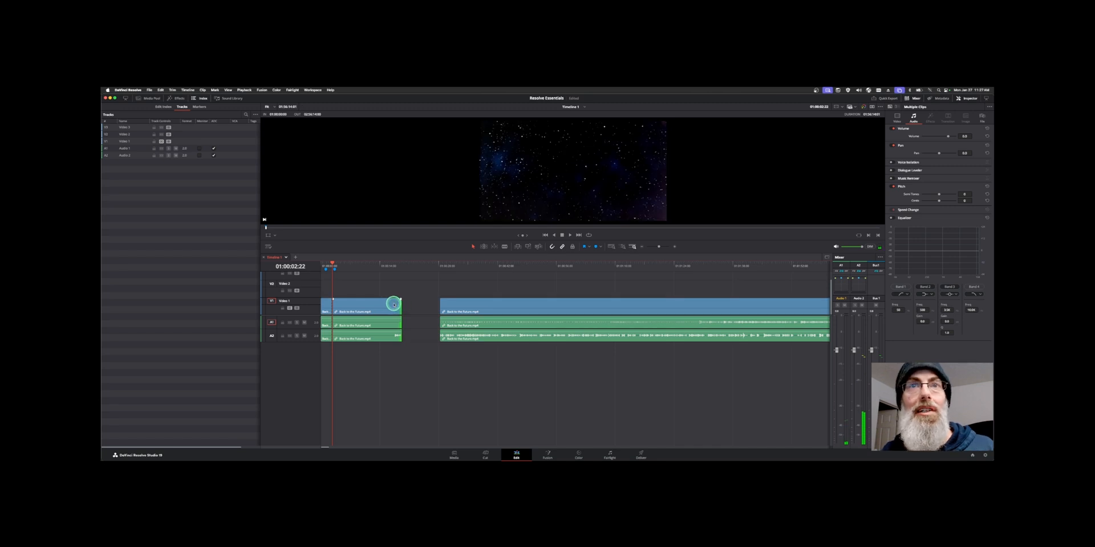
Step: Turn off linked selection, select only the second clip's video, and turn linked selection back on
click(560, 247)
click(371, 305)
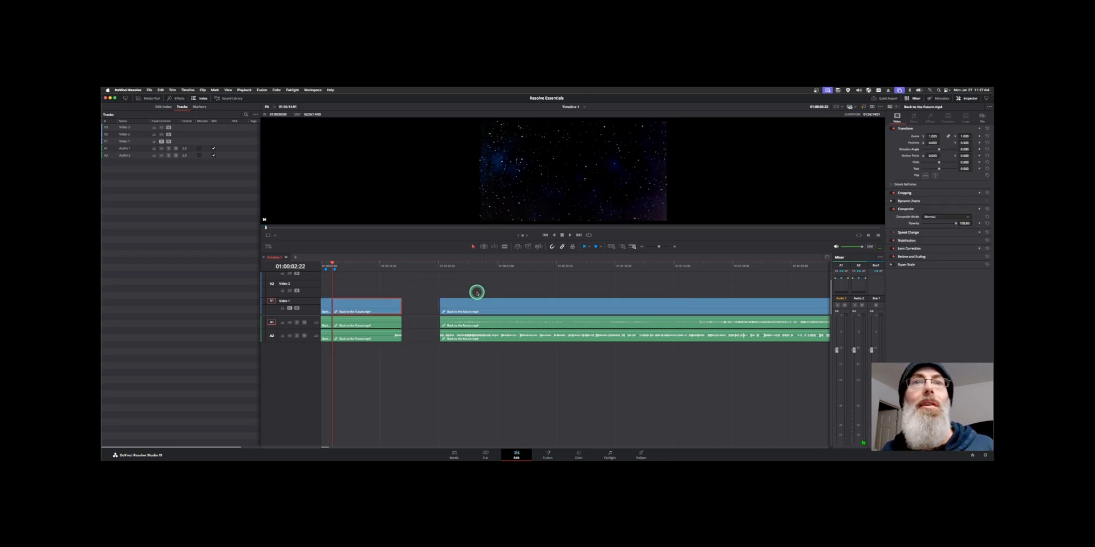
click(564, 249)
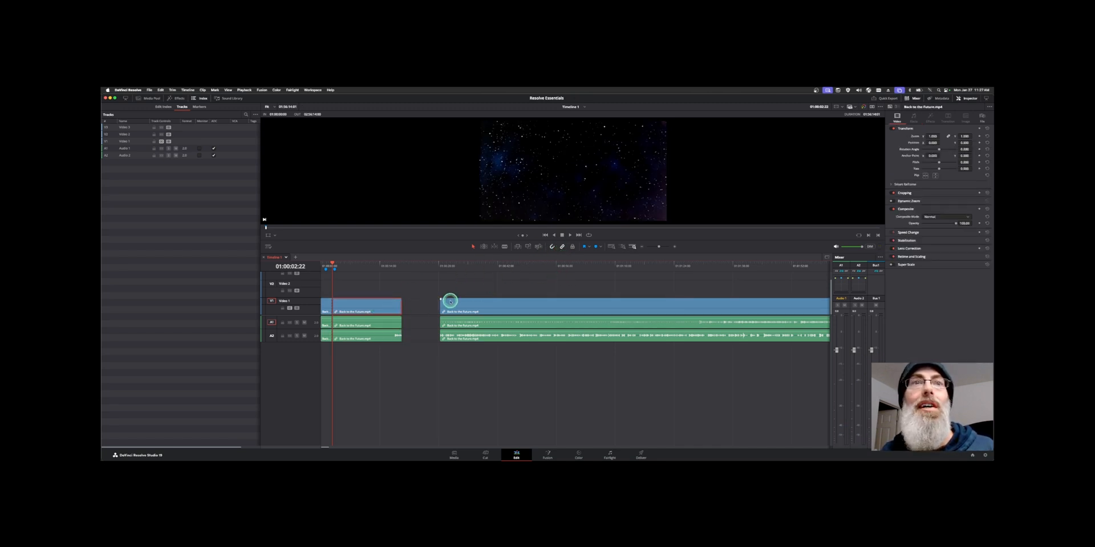
Step: Move the third clip's video to the right, out of sync with its audio, and shift the linked clip slightly left
drag(441, 304, 499, 308)
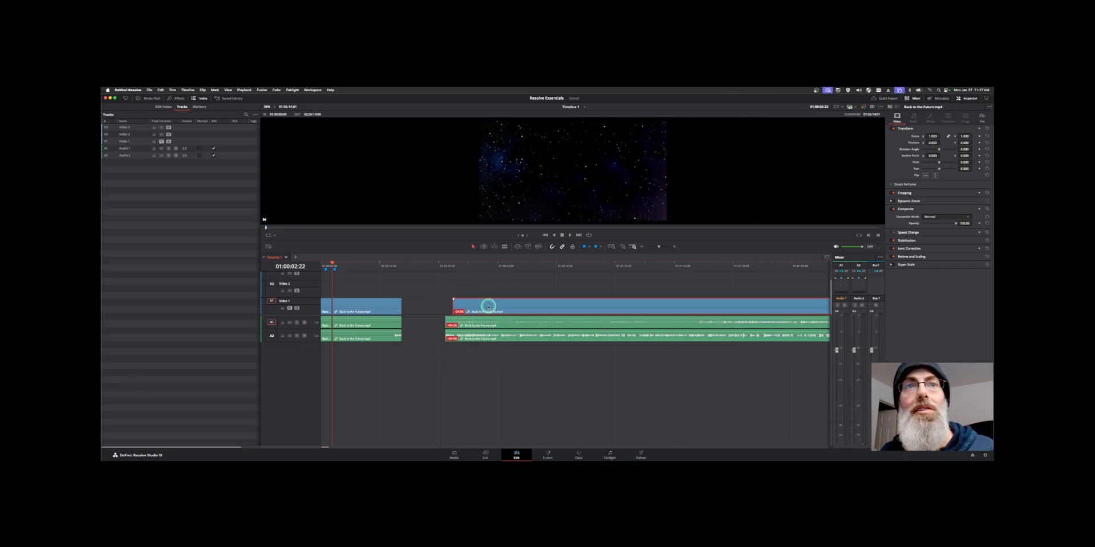
click(483, 329)
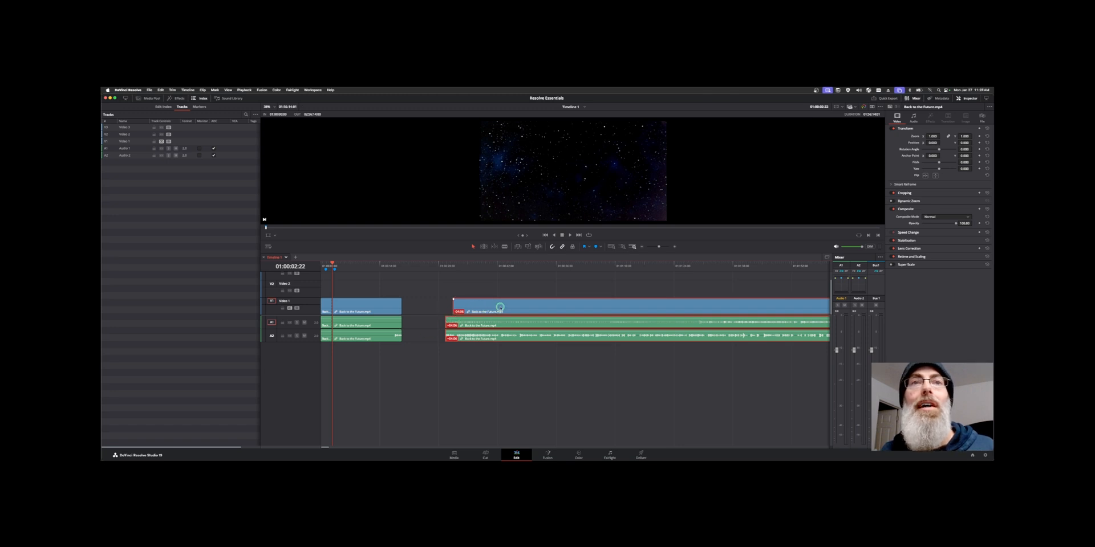
drag(500, 308, 493, 307)
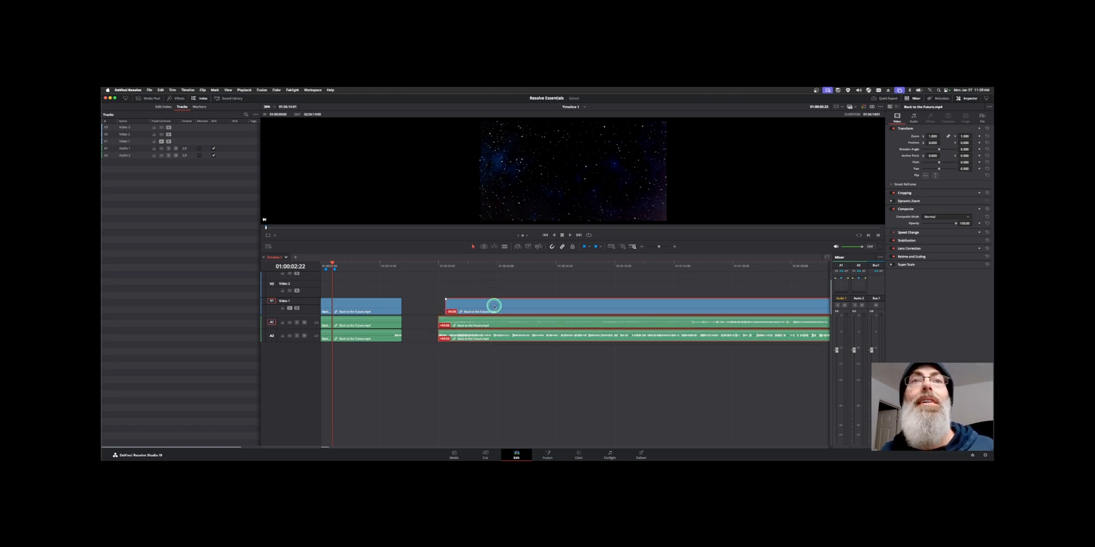
Step: Select the third clip's video, Audio 1 and Audio 2 parts individually without turning off linked selection
alt+click(494, 307)
click(493, 307)
alt+click(494, 307)
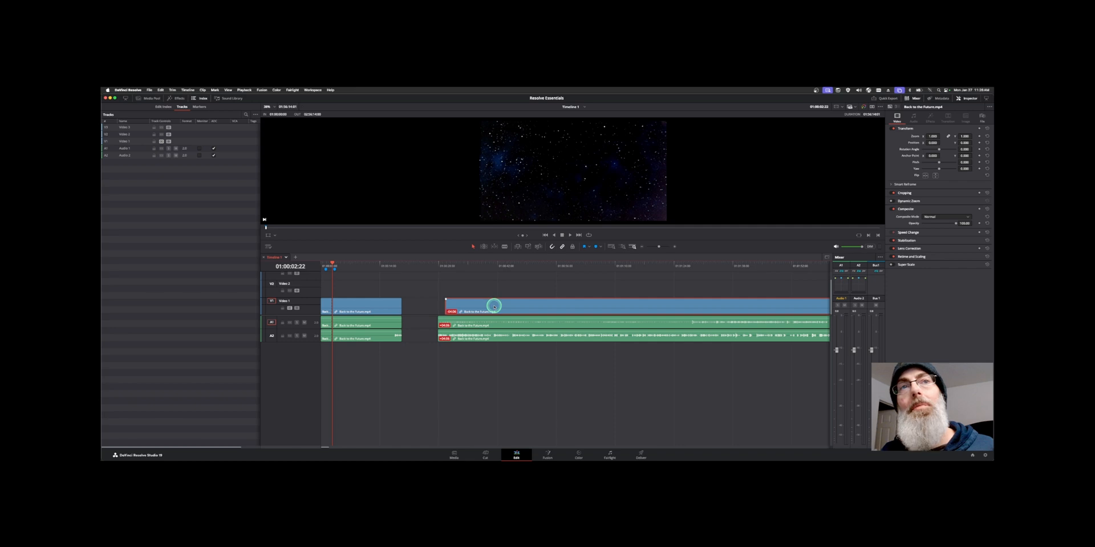
alt+click(494, 321)
alt+click(495, 341)
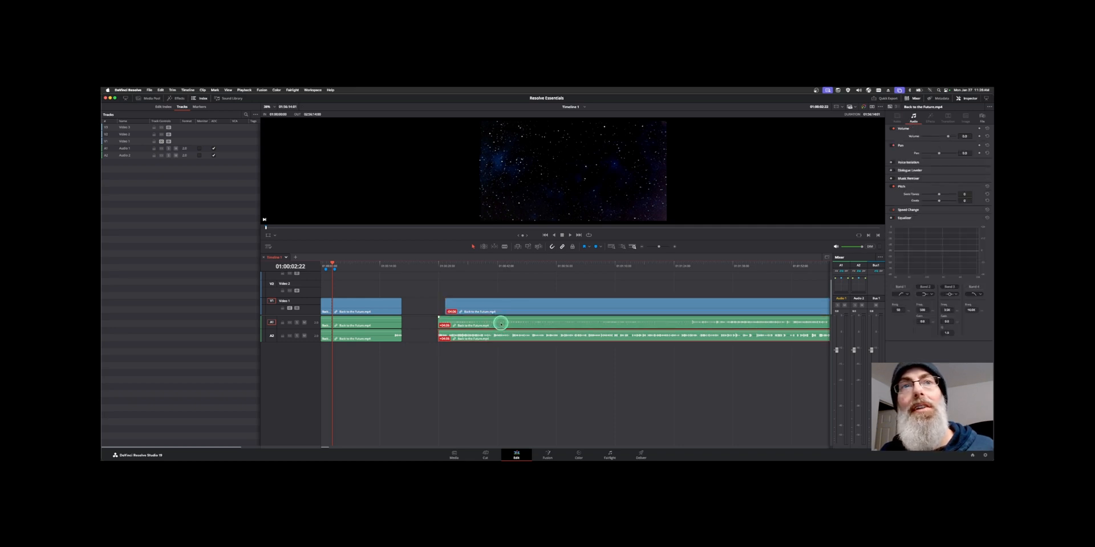
Step: Shift the third clip's video slightly further right on its own, and resync it by moving the linked audio into place
alt+click(503, 309)
drag(503, 309, 510, 309)
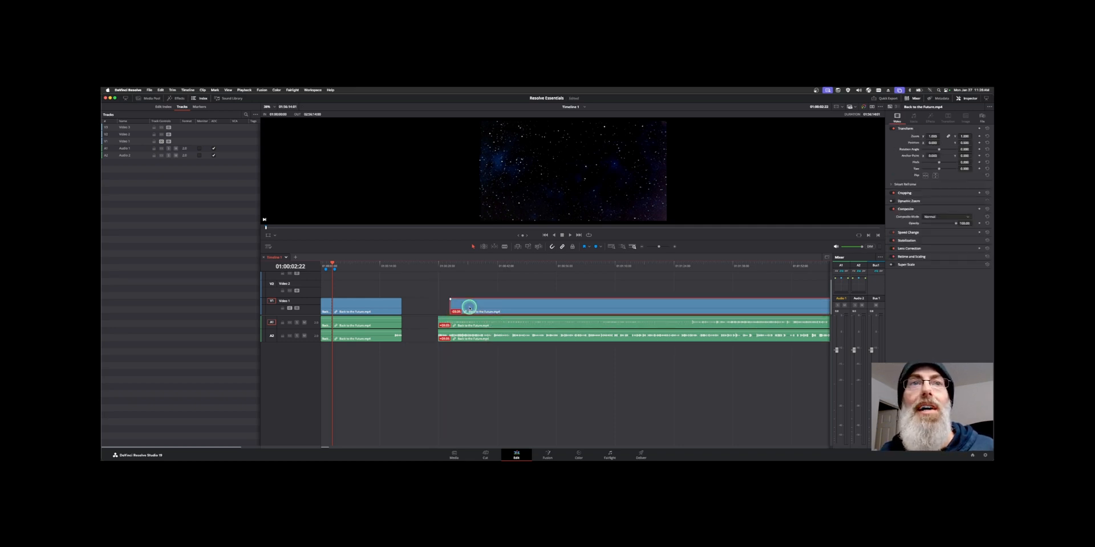
right_click(457, 310)
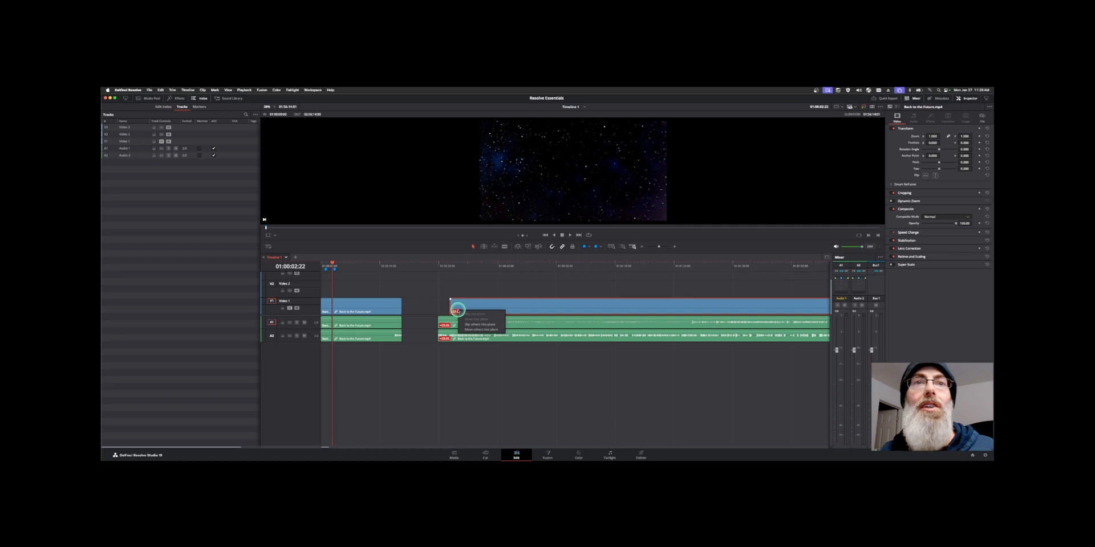
click(501, 324)
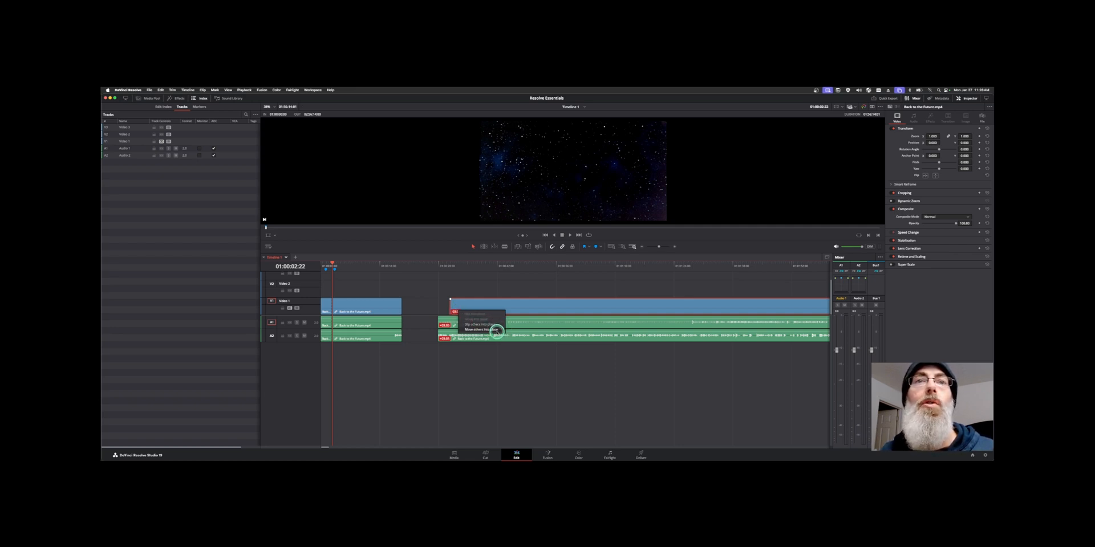
drag(498, 314, 526, 311)
key(super+z)
click(509, 366)
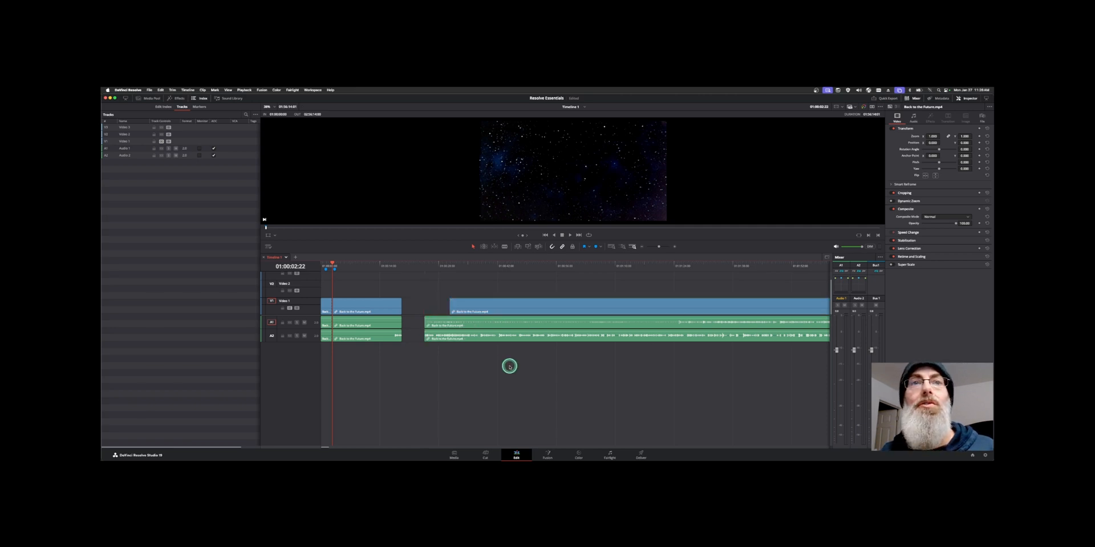
Step: Extend the third clip's video start back to match its audio, and move the linked clip later to start at about 01:00:55
drag(451, 302, 427, 303)
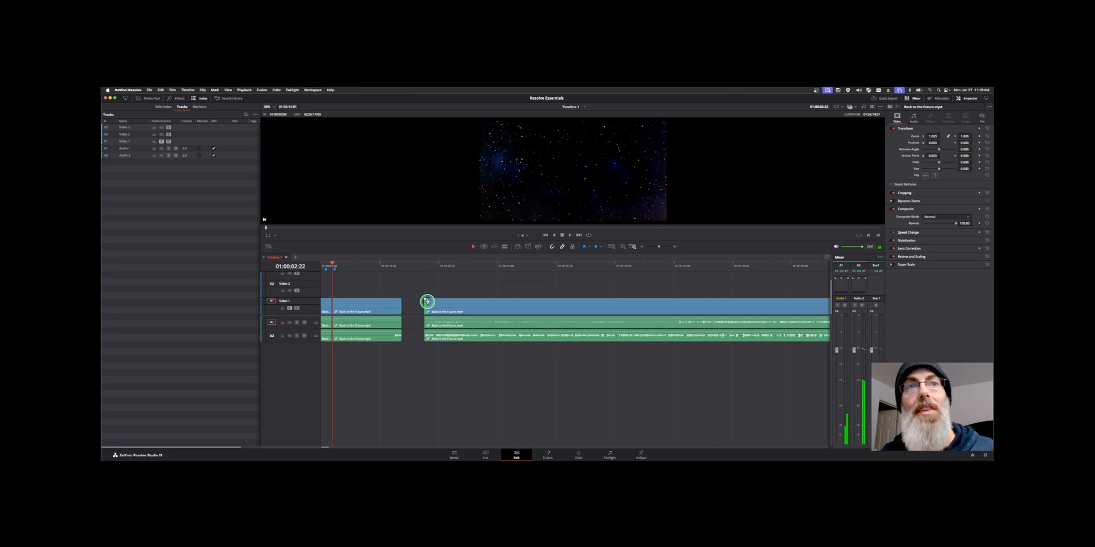
click(457, 264)
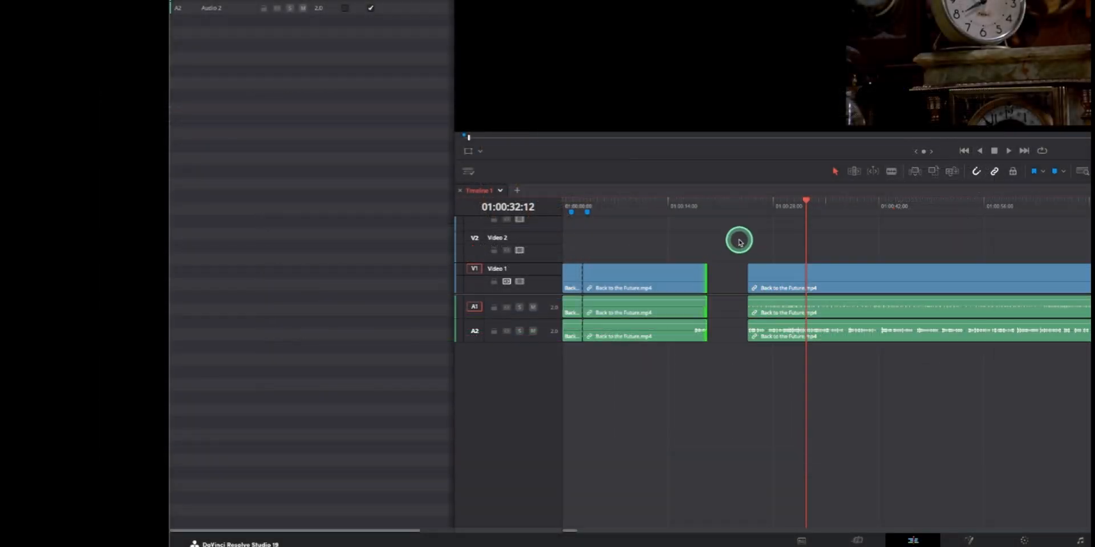
click(730, 270)
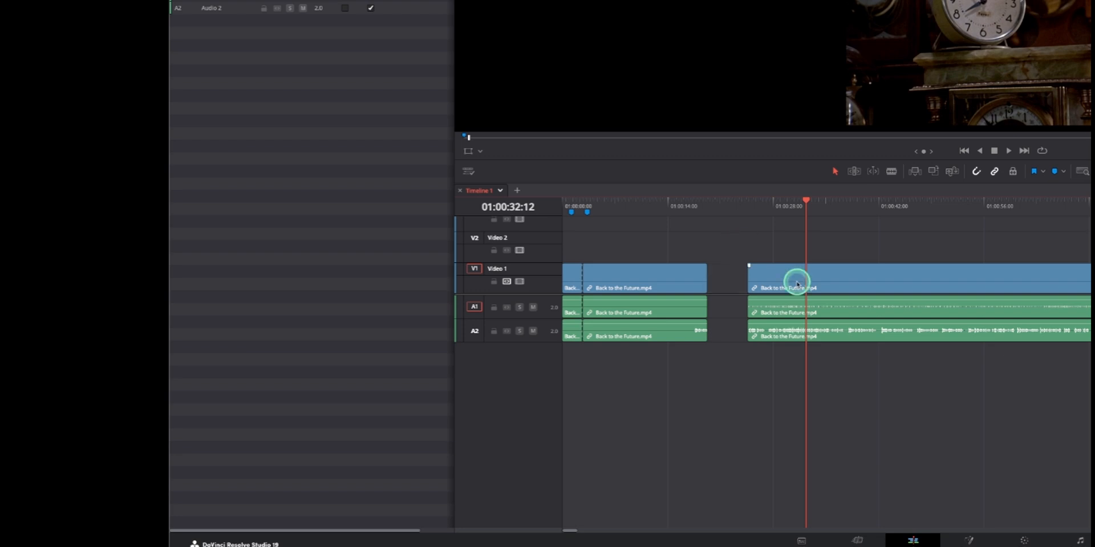
click(823, 282)
drag(1086, 278, 1094, 278)
Step: Switch to trim mode and select the end of the second clip's video and audio as the edit point
key(Up)
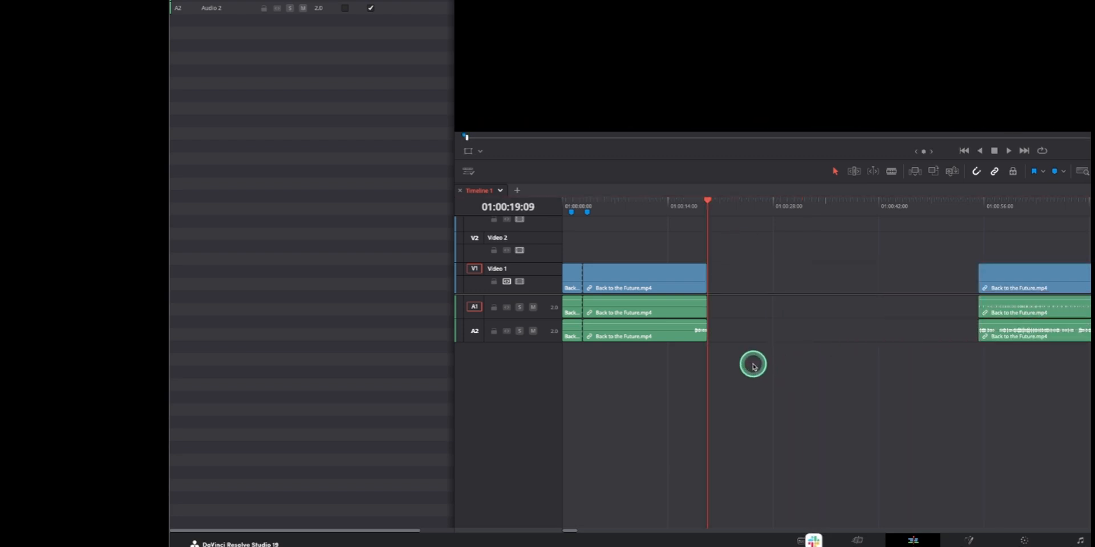
key(ctrl+equal)
key(ctrl+equal)
key(ctrl+equal)
key(ctrl+equal)
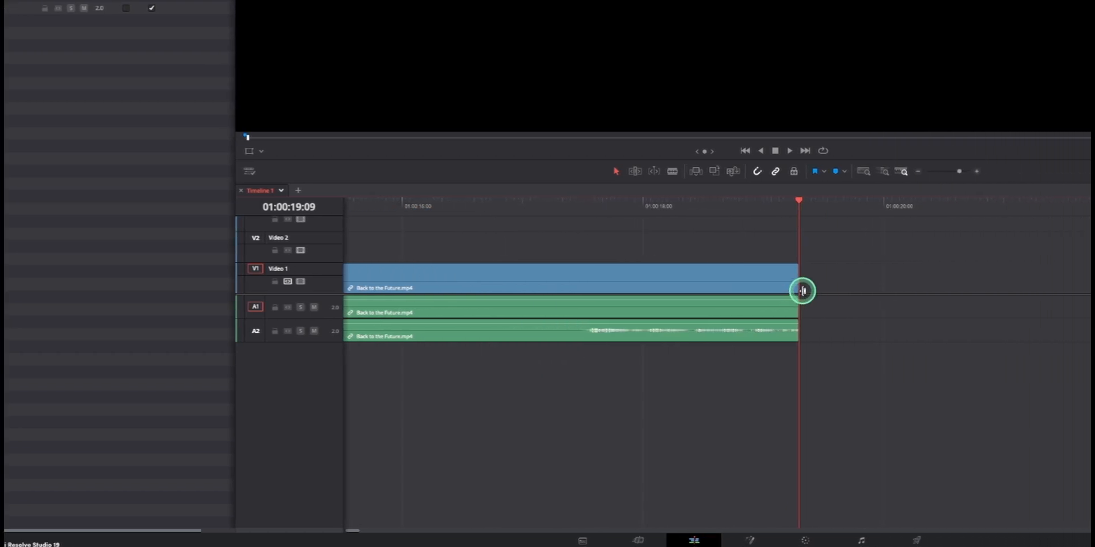
key(t)
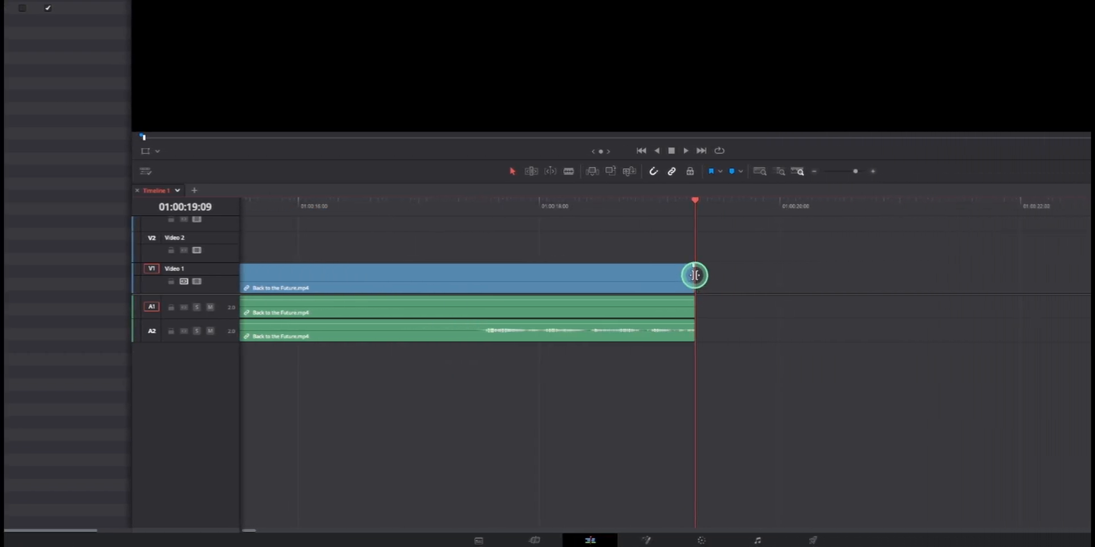
click(695, 279)
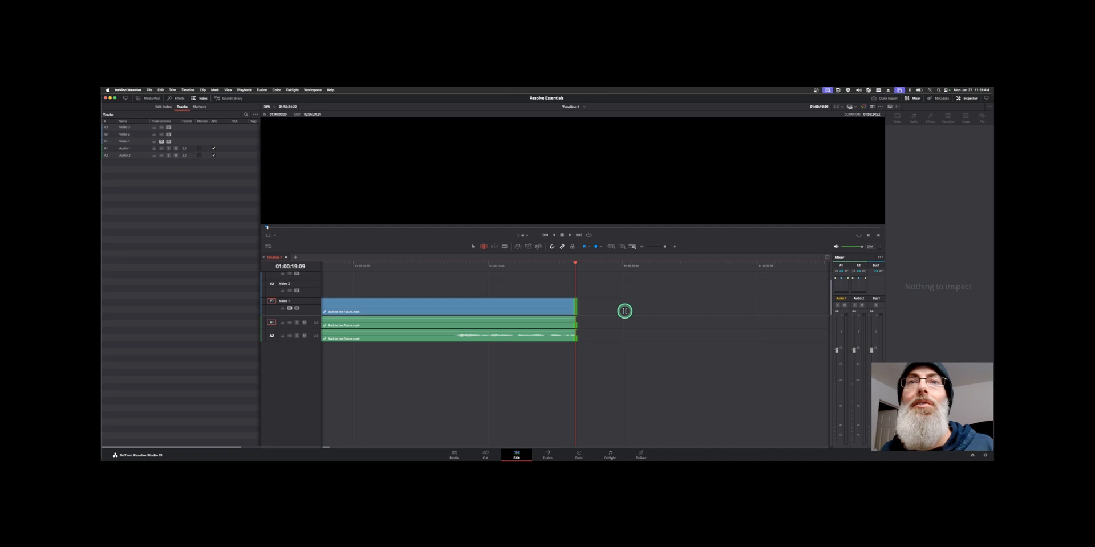
click(557, 286)
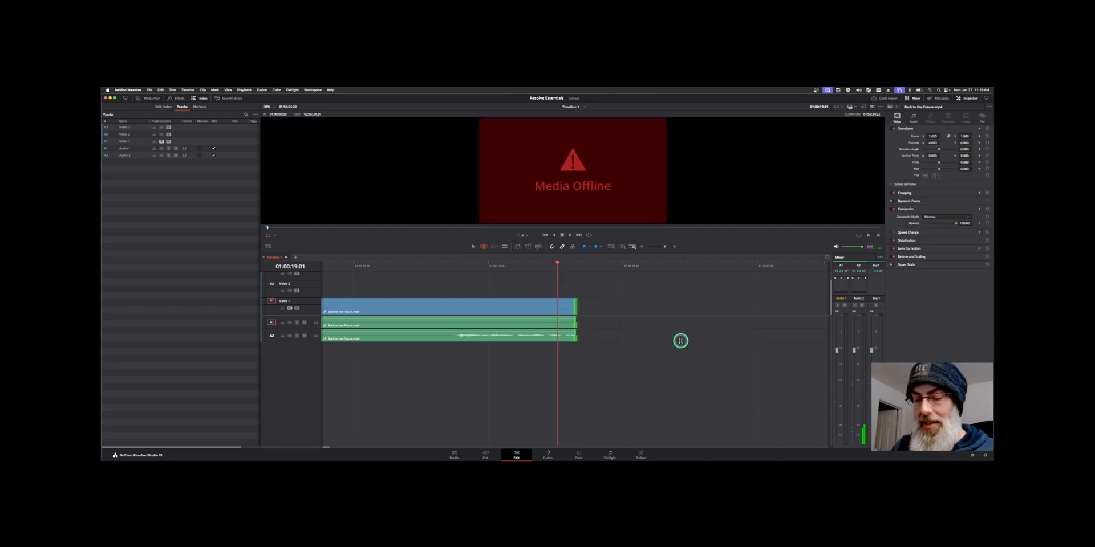
Step: Trim the second clip's end earlier frame by frame
key(comma)
key(comma)
key(comma)
key(comma)
key(comma)
key(comma)
key(comma)
key(comma)
key(comma)
key(comma)
key(comma)
key(comma)
key(comma)
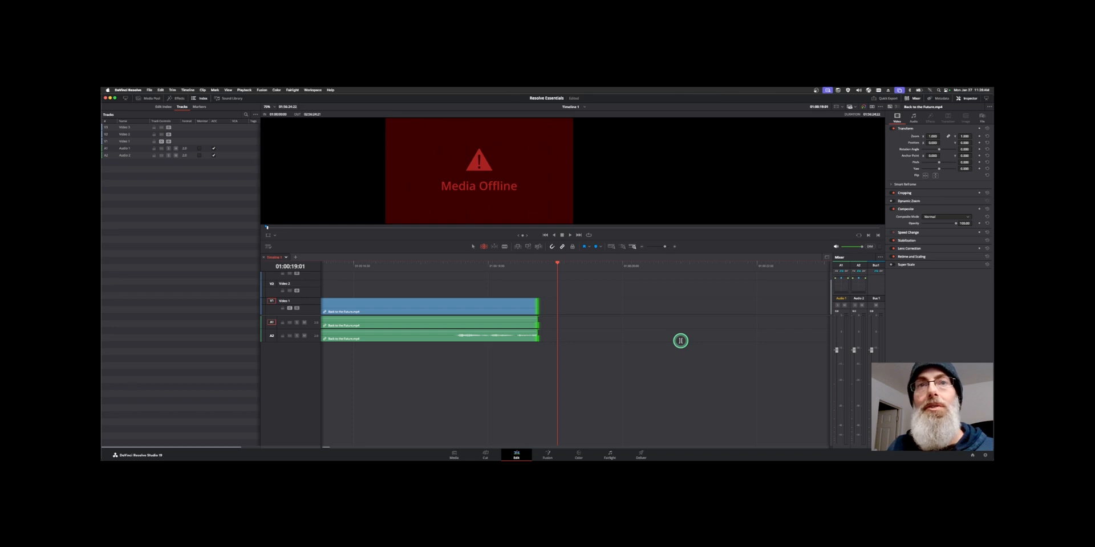
Step: Extend the second clip's end frame by frame to a point past the playhead at 01:00:19:01
key(period)
key(period)
key(period)
key(period)
key(period)
key(period)
key(period)
key(period)
key(period)
key(period)
key(period)
key(period)
key(period)
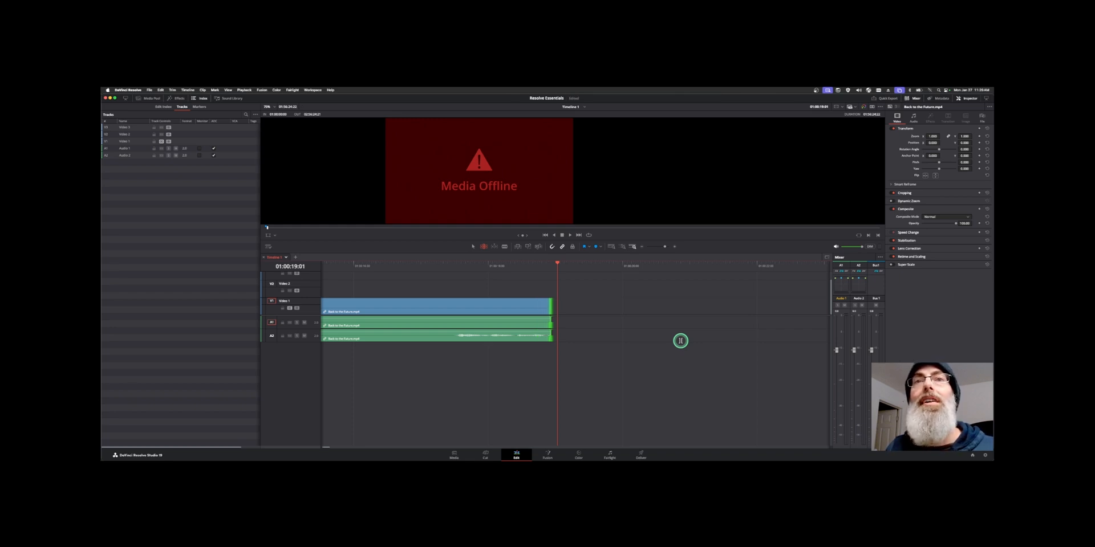
key(period)
key(period)
key(period)
key(period)
key(period)
key(period)
key(period)
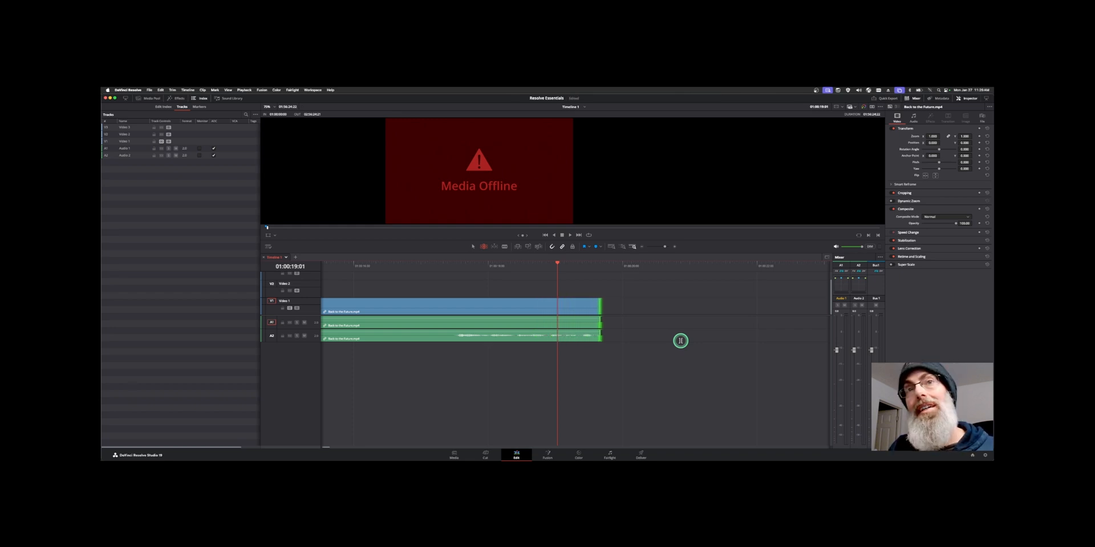
key(comma)
key(comma)
key(comma)
key(comma)
key(comma)
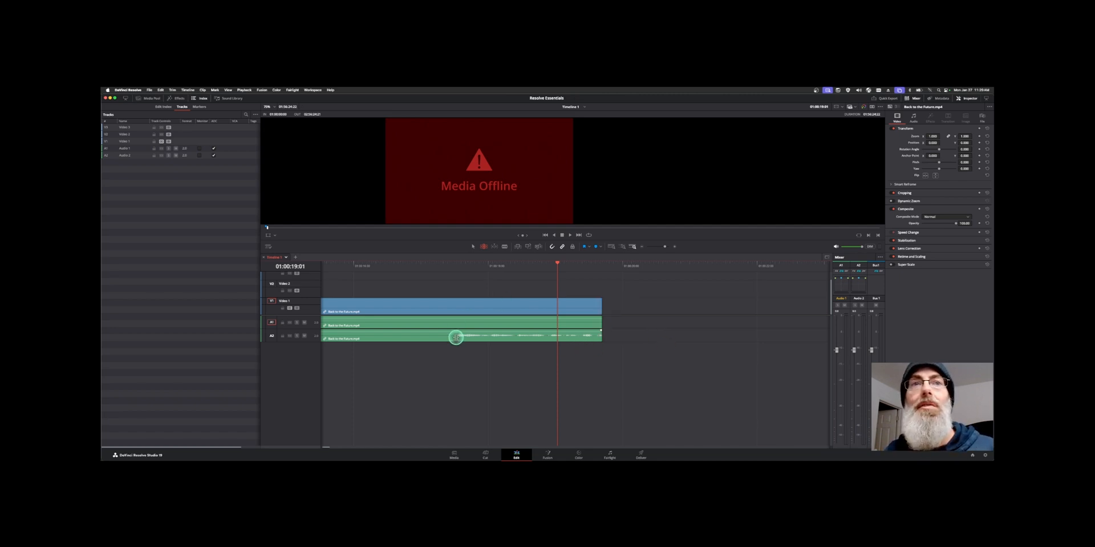
Step: Place the playhead at 01:00:17:17, ripple trim the second clip's end earlier towards it, and jump to the third clip's start
scroll(389, 307, left, 5)
click(388, 304)
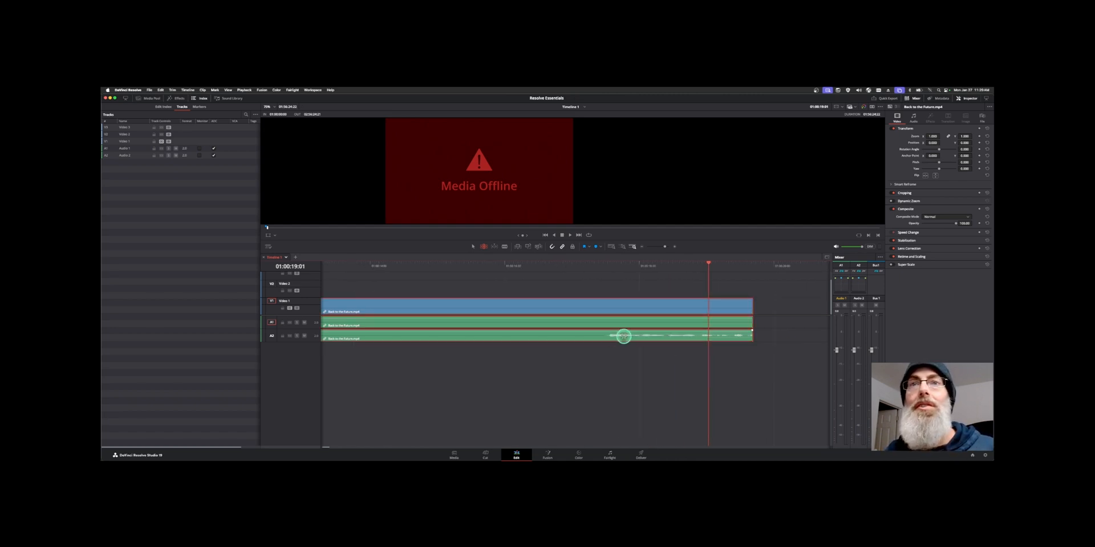
drag(605, 338, 605, 344)
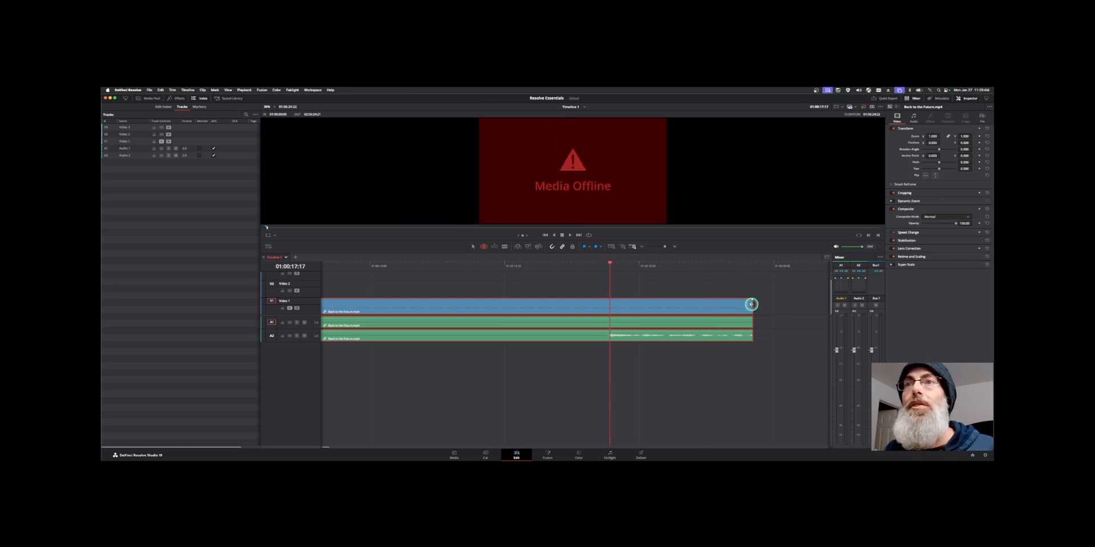
drag(752, 304, 694, 304)
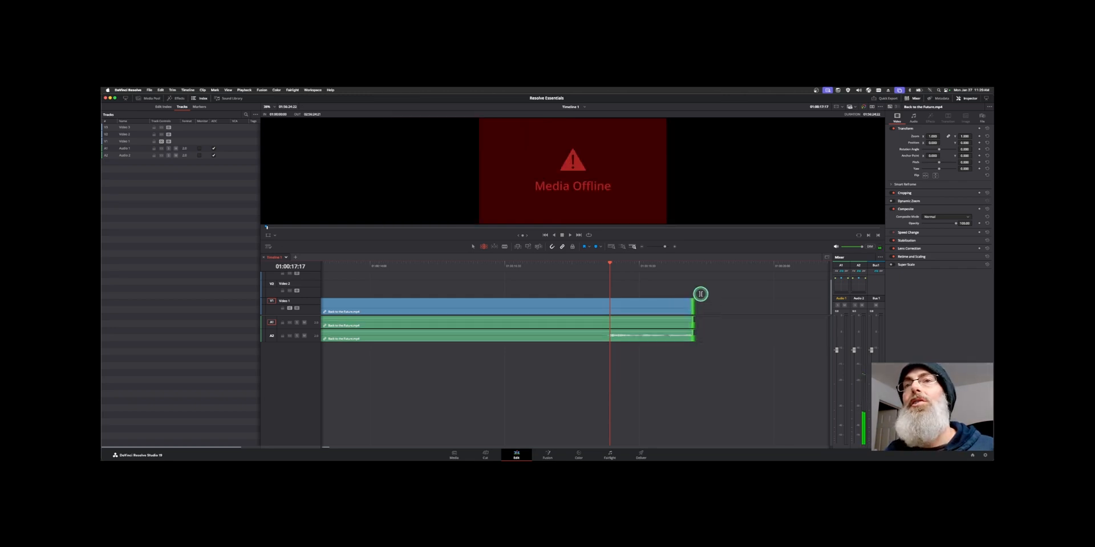
click(704, 311)
key(Down)
key(Down)
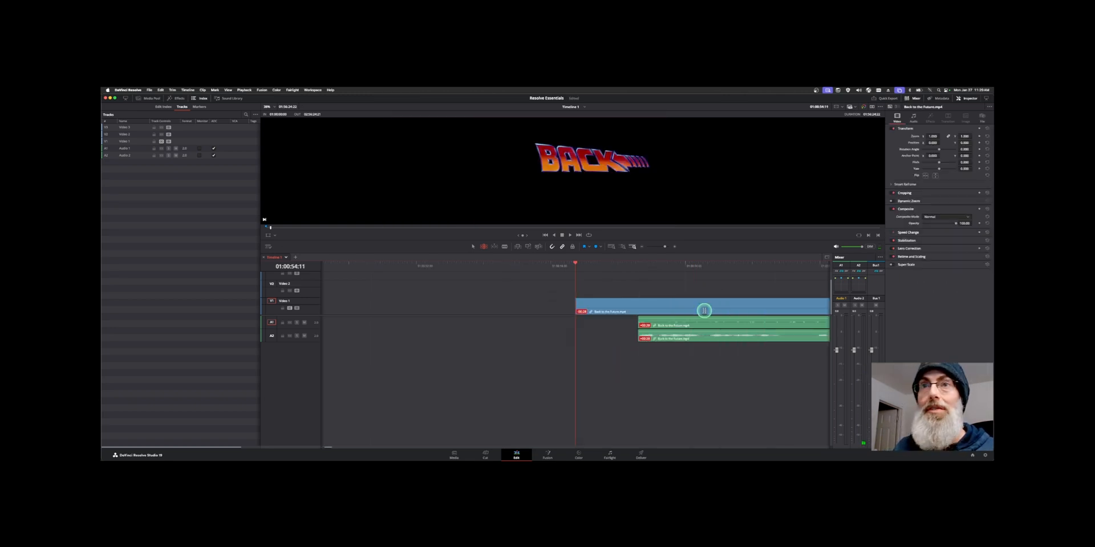
Step: Undo the latest trimming so the third clip's video lines up with its audio again
key(super+z)
key(super+z)
key(super+z)
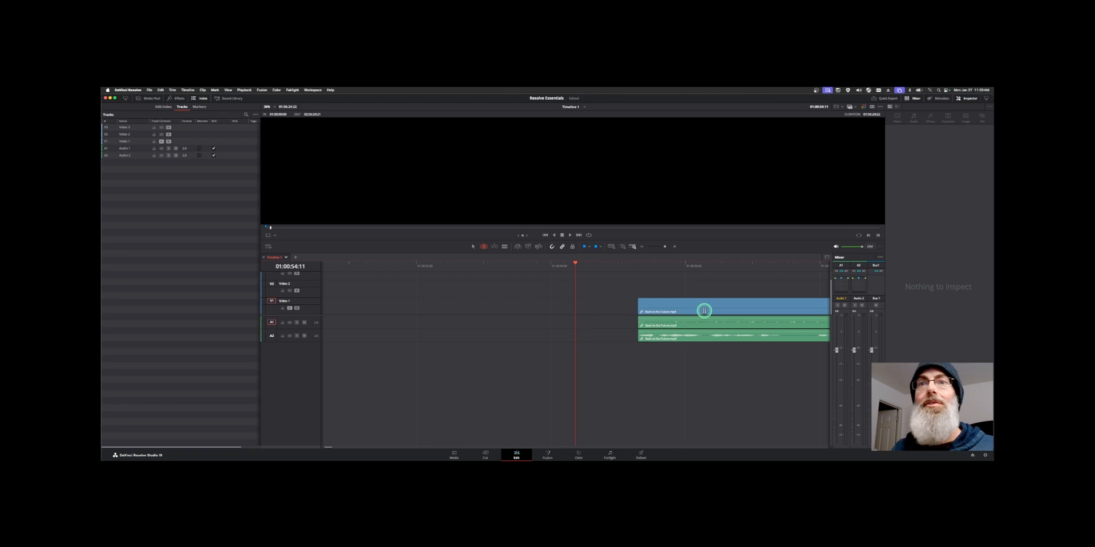
Step: Try deleting the Video 1 gap before the third clip with the audio auto track selectors off, and undo the deletion
click(550, 308)
click(548, 326)
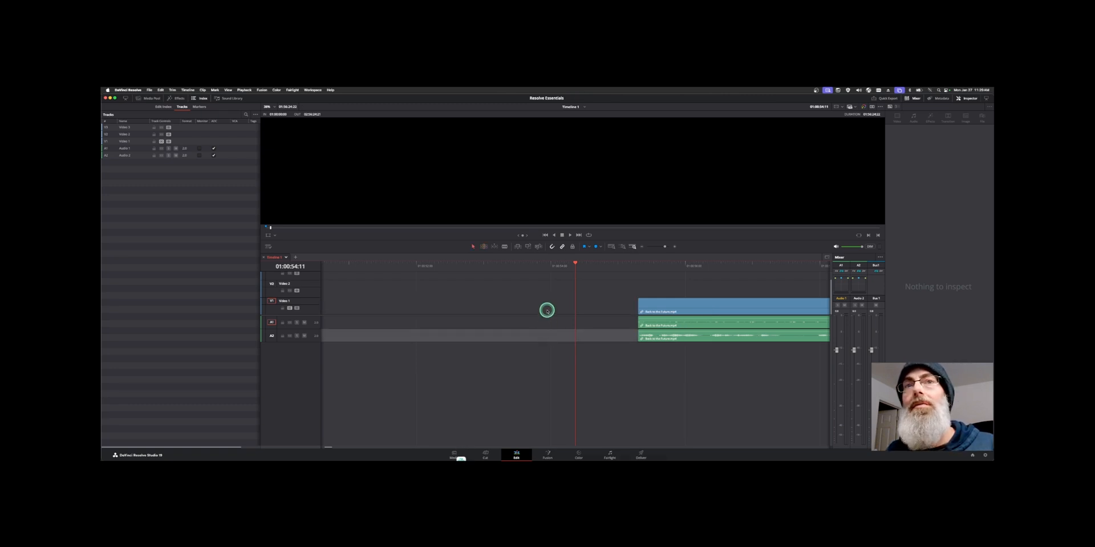
click(547, 309)
key(Delete)
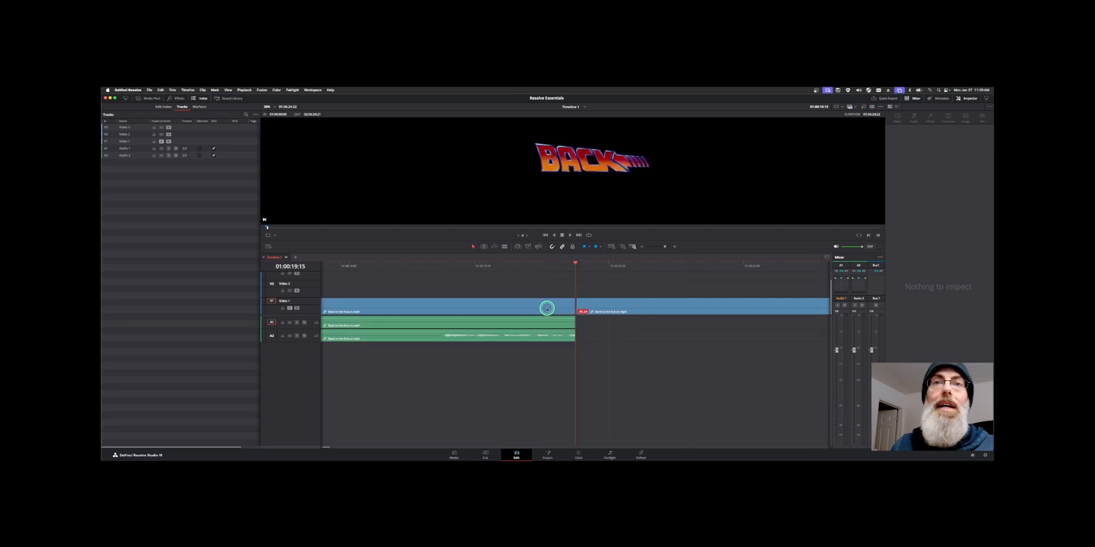
key(super+z)
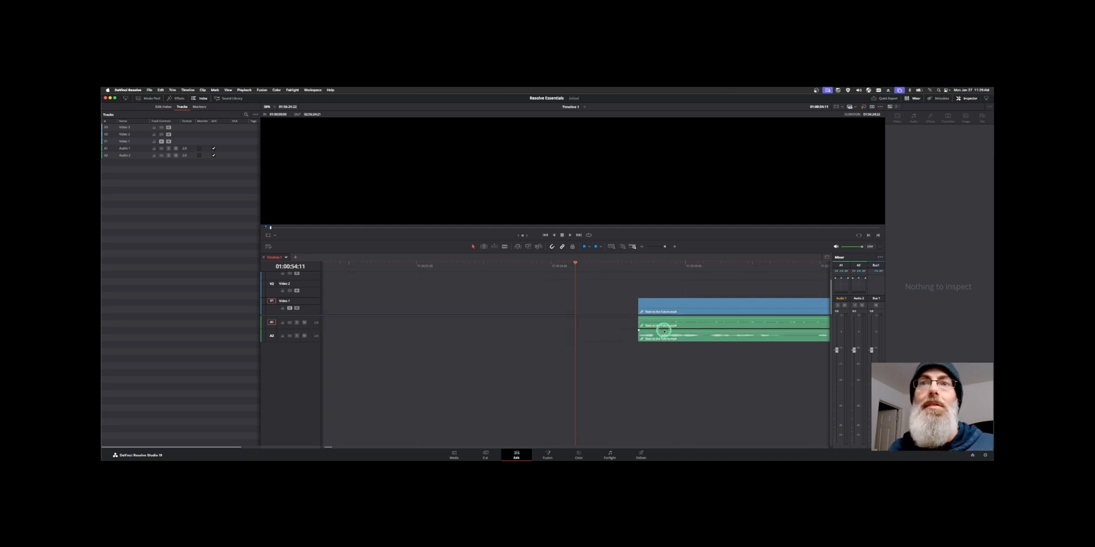
Step: Turn on the Audio 1 and Audio 2 auto track selectors and delete the gap between the second and third clips
click(290, 322)
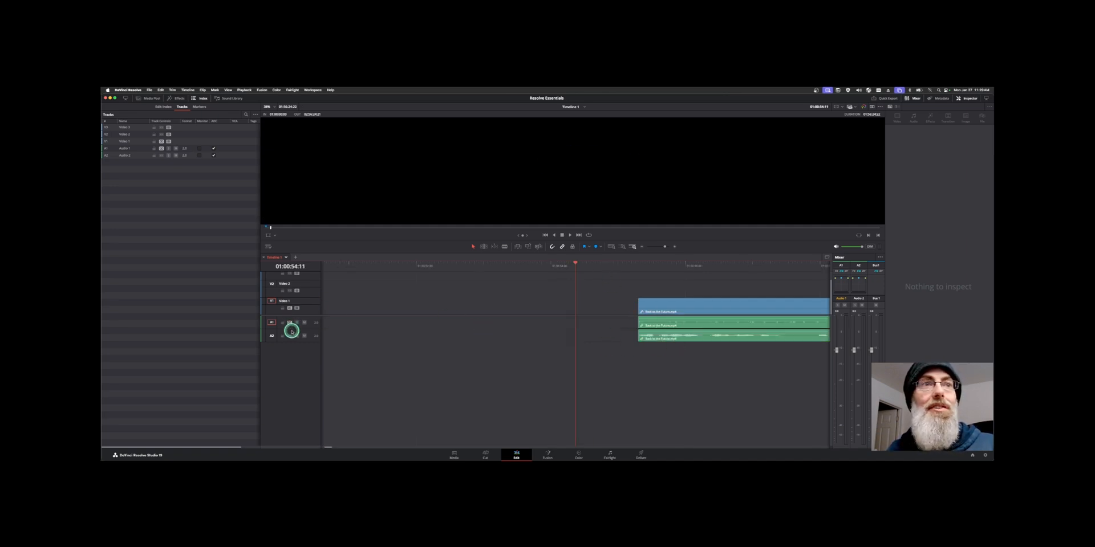
click(290, 336)
click(608, 299)
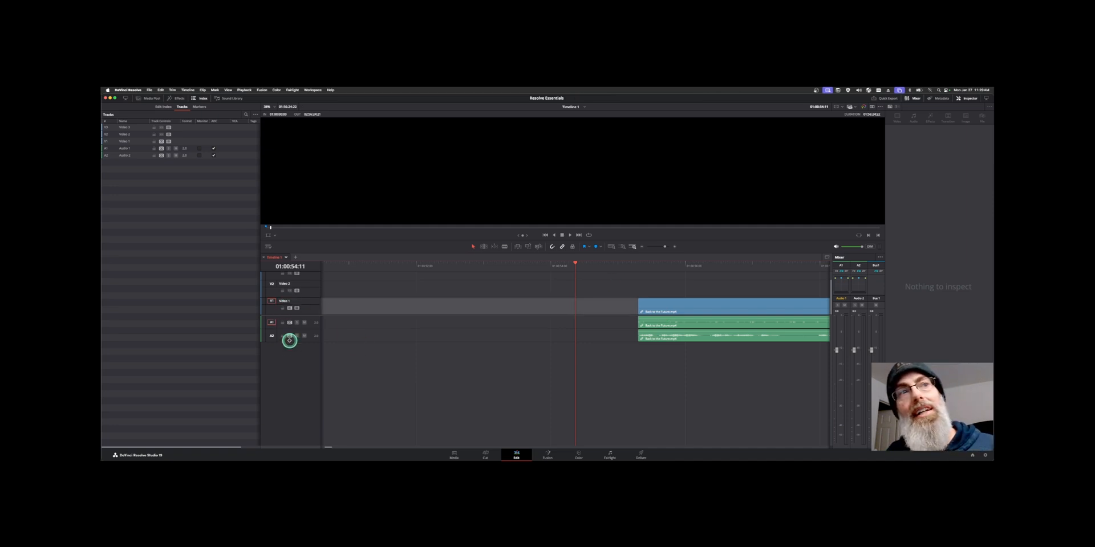
key(BackSpace)
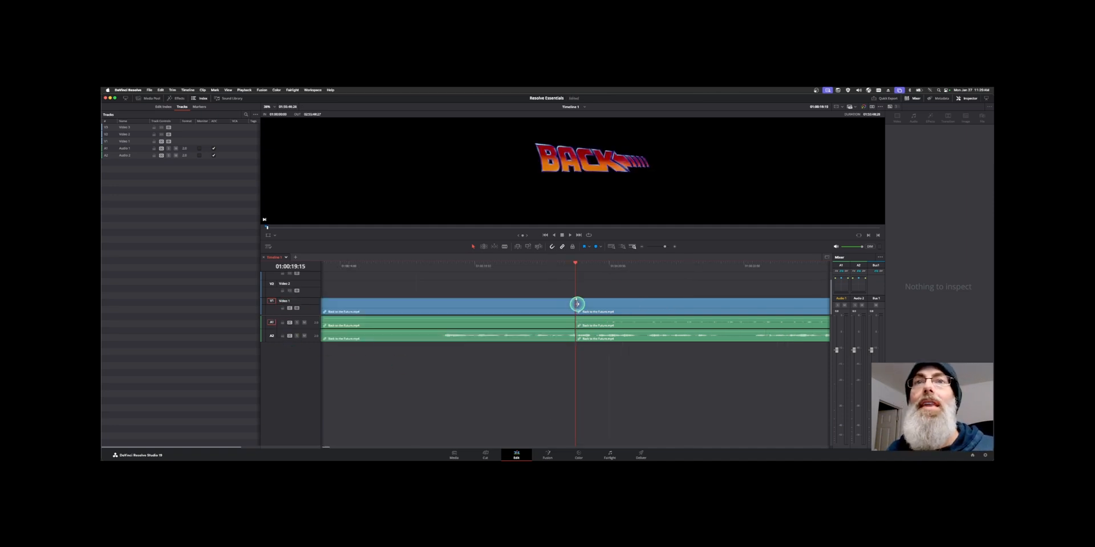
Step: Roll the cut between the second and third clips slightly earlier, and roll it back later past the playhead
click(576, 306)
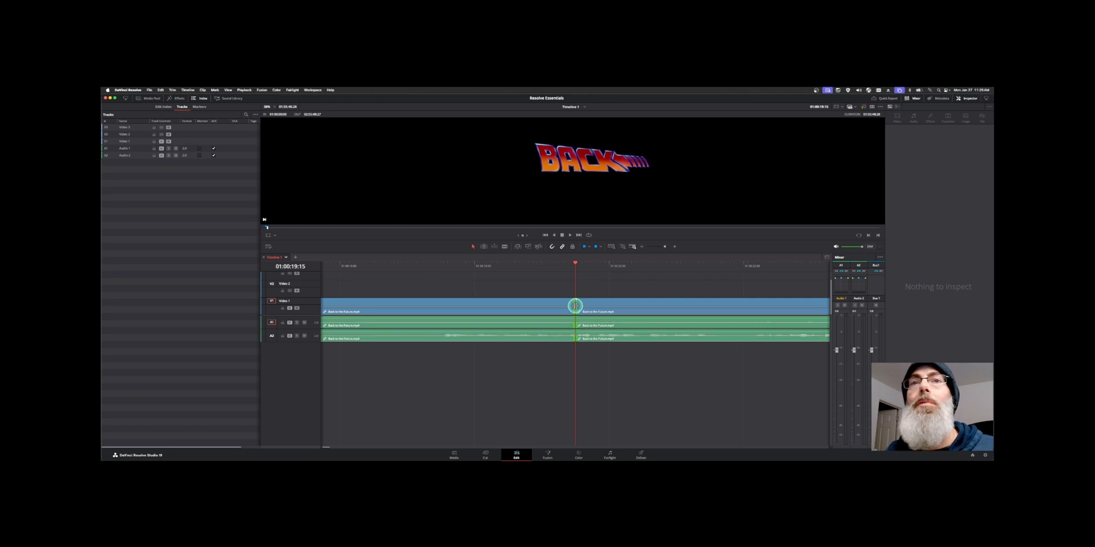
drag(576, 306, 568, 305)
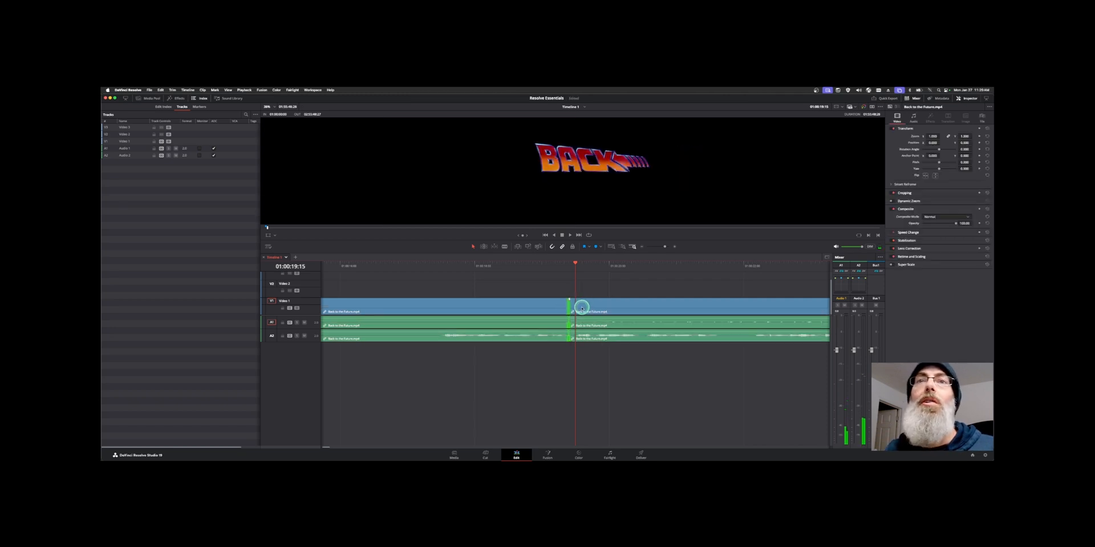
click(583, 307)
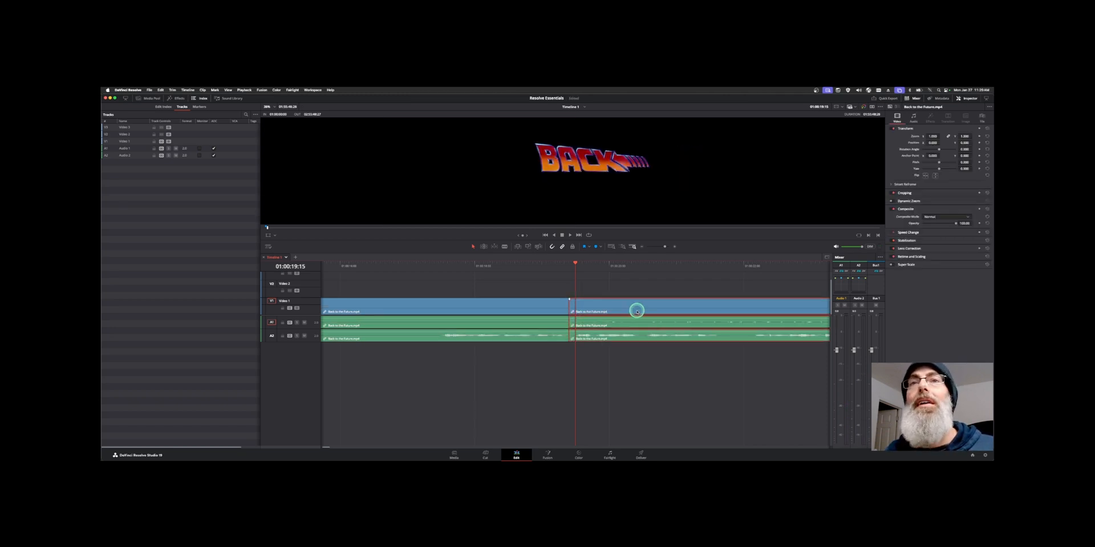
click(542, 308)
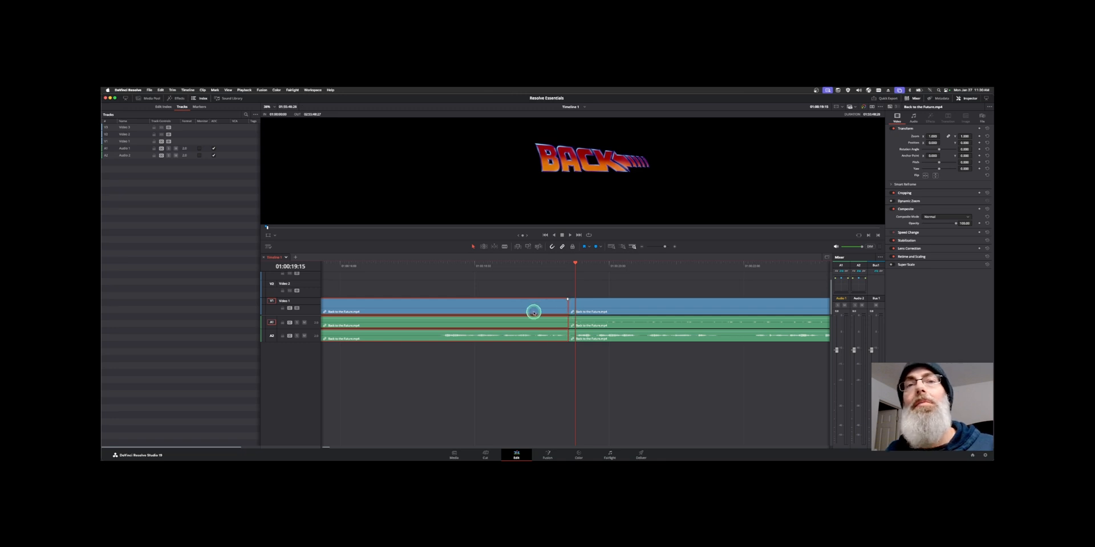
mouse_move(567, 308)
mouse_down()
mouse_move(533, 310)
mouse_move(586, 305)
mouse_up()
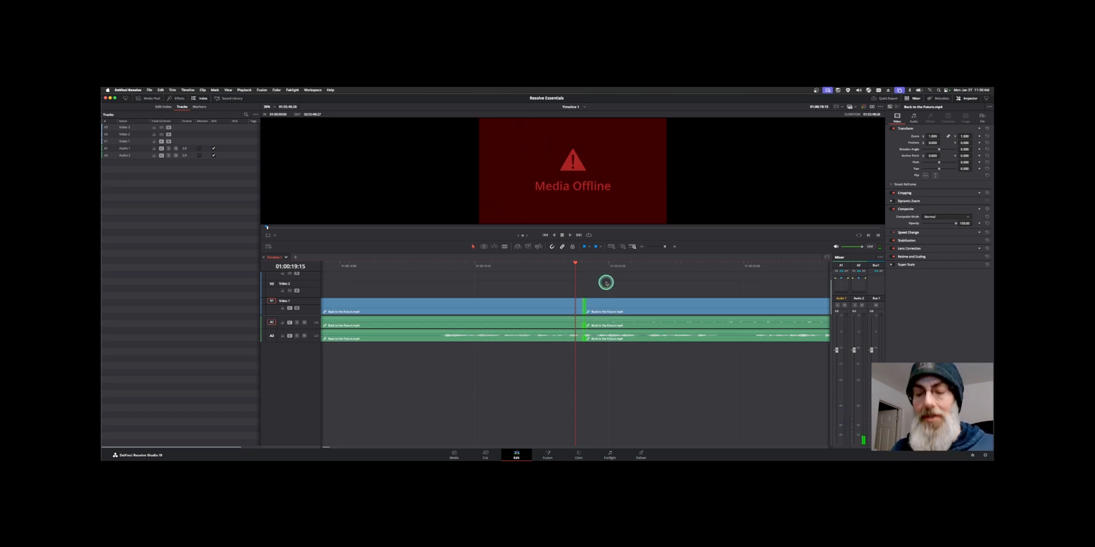
Step: Fit the whole timeline in view and play it in reverse and forward from about 01:38:24
key(shift+z)
click(473, 267)
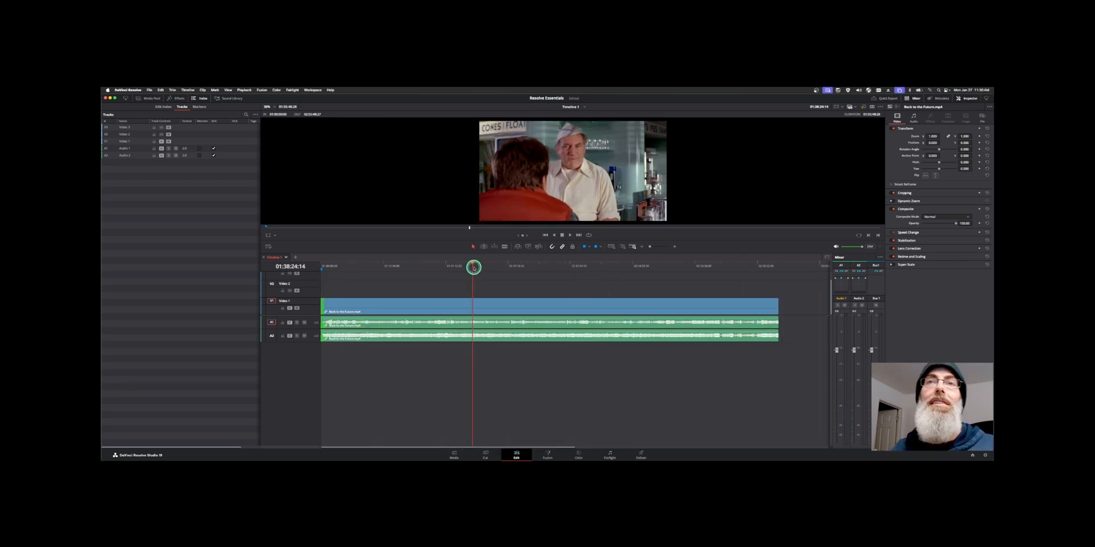
key(j)
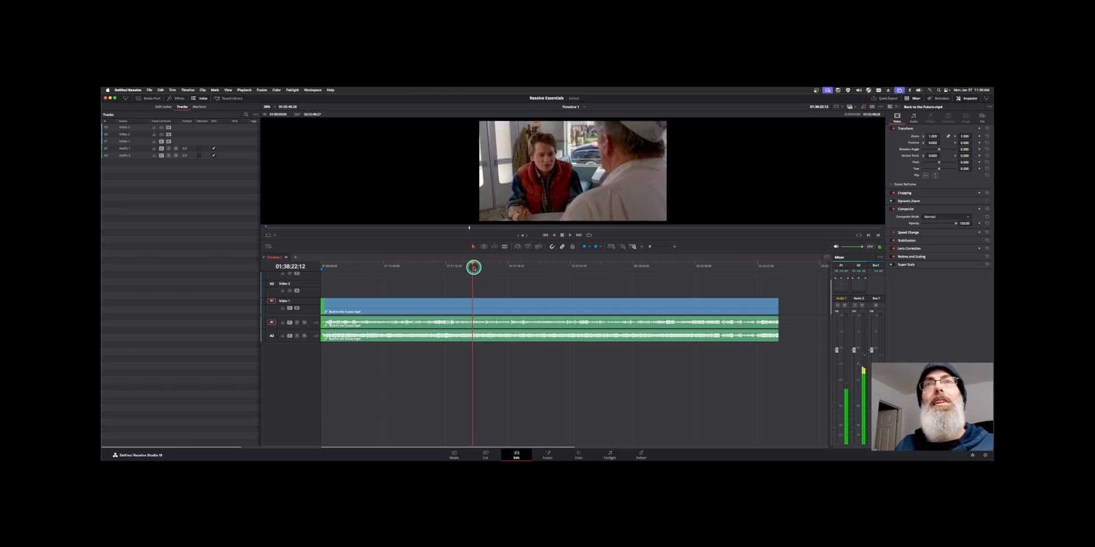
key(l)
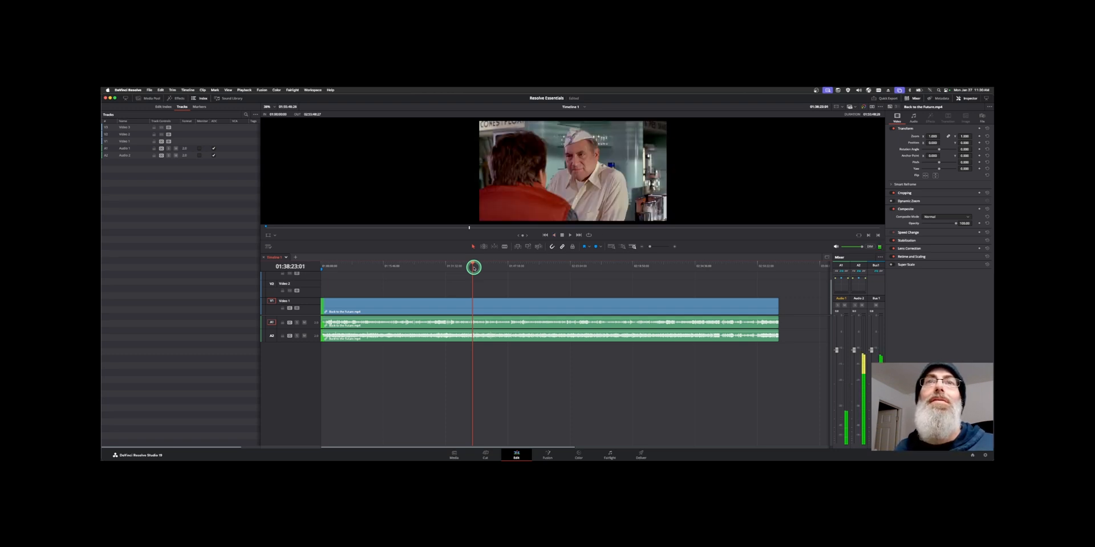
Step: Split the clips at 01:38:23:01 and try rolling and trimming the edges of the new cut
key(super+b)
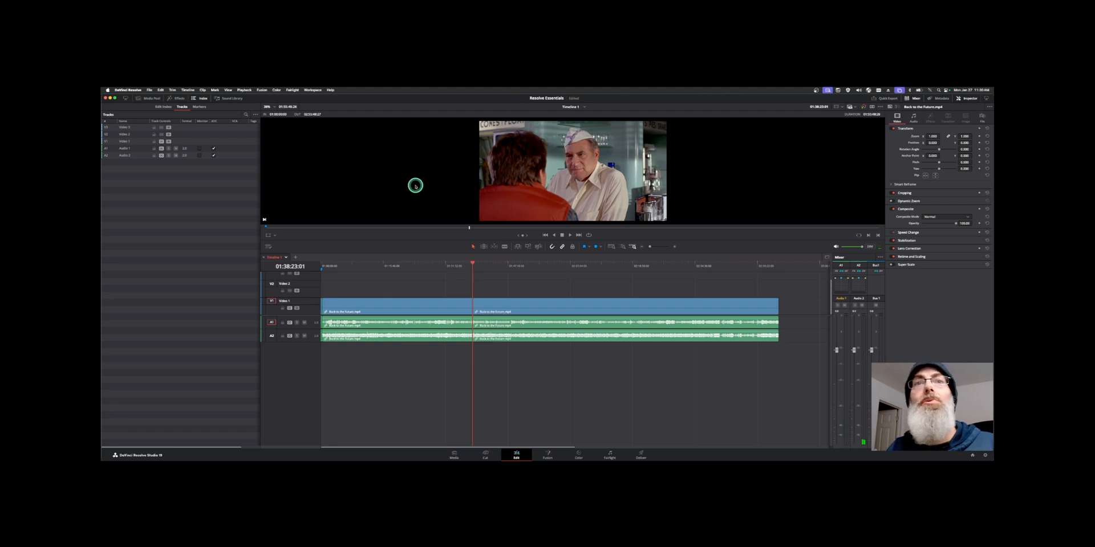
key(super+equal)
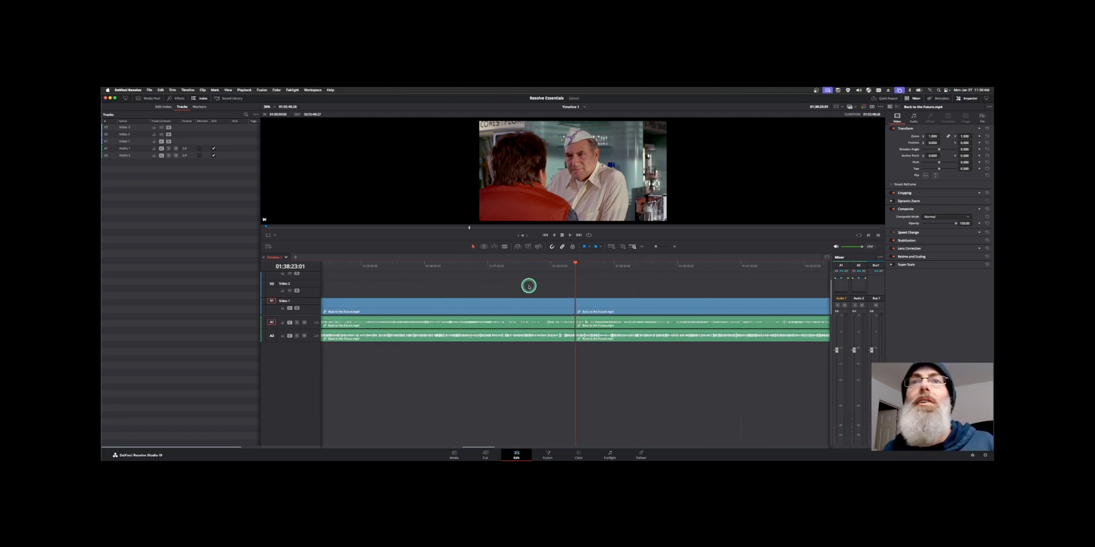
drag(575, 309, 574, 309)
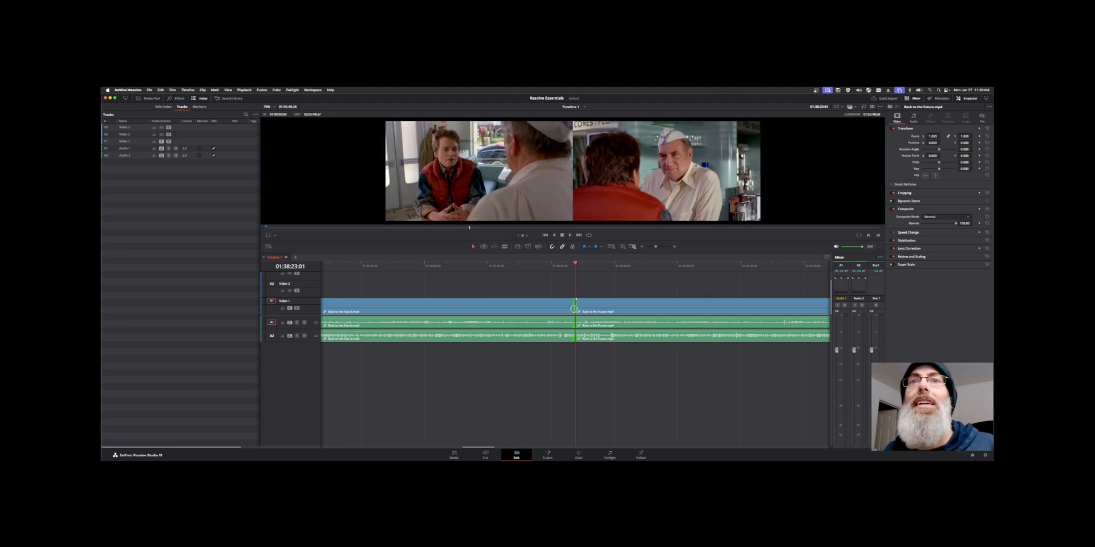
click(590, 286)
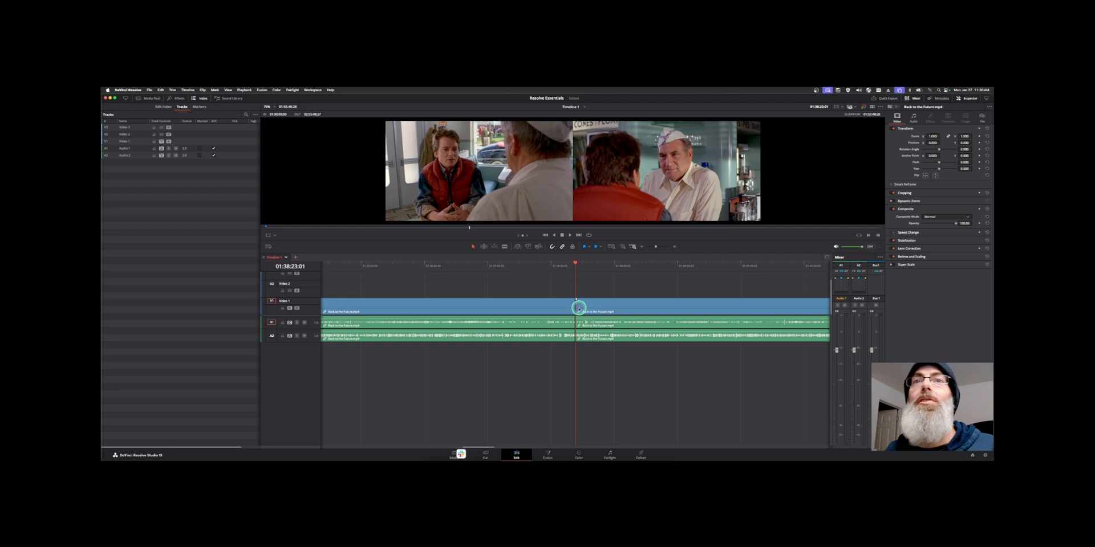
click(576, 308)
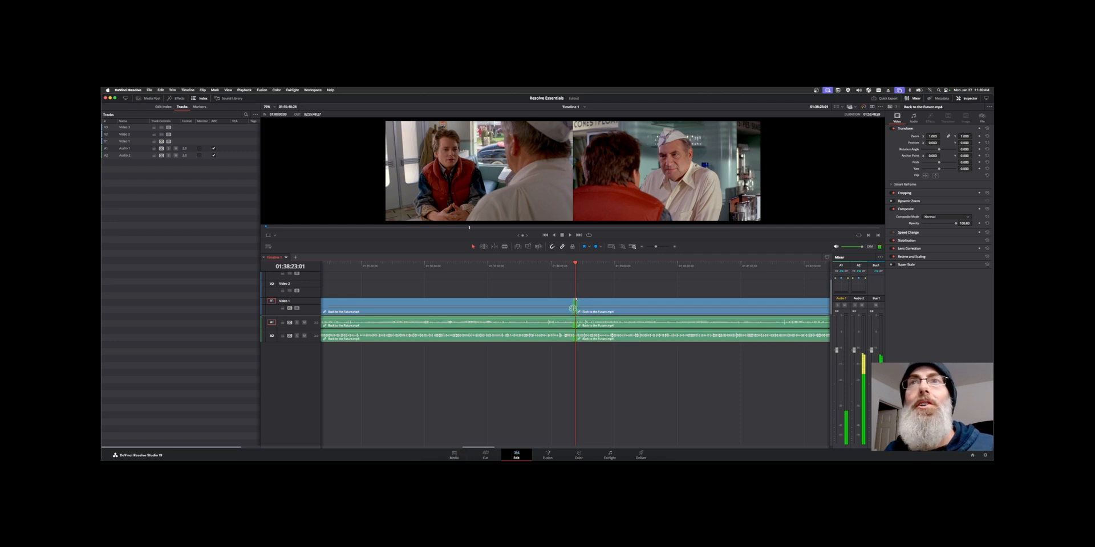
drag(576, 309, 575, 309)
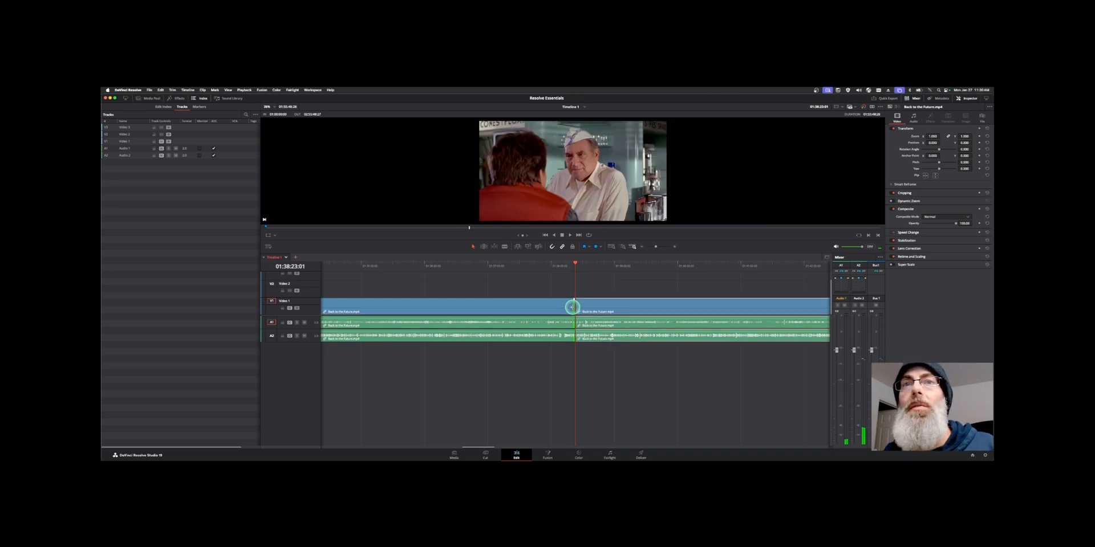
mouse_move(571, 308)
mouse_down()
mouse_move(552, 306)
mouse_move(608, 306)
mouse_move(576, 306)
mouse_up()
Step: Try slipping the clip before the 01:38:23:01 cut in trim edit mode
click(553, 303)
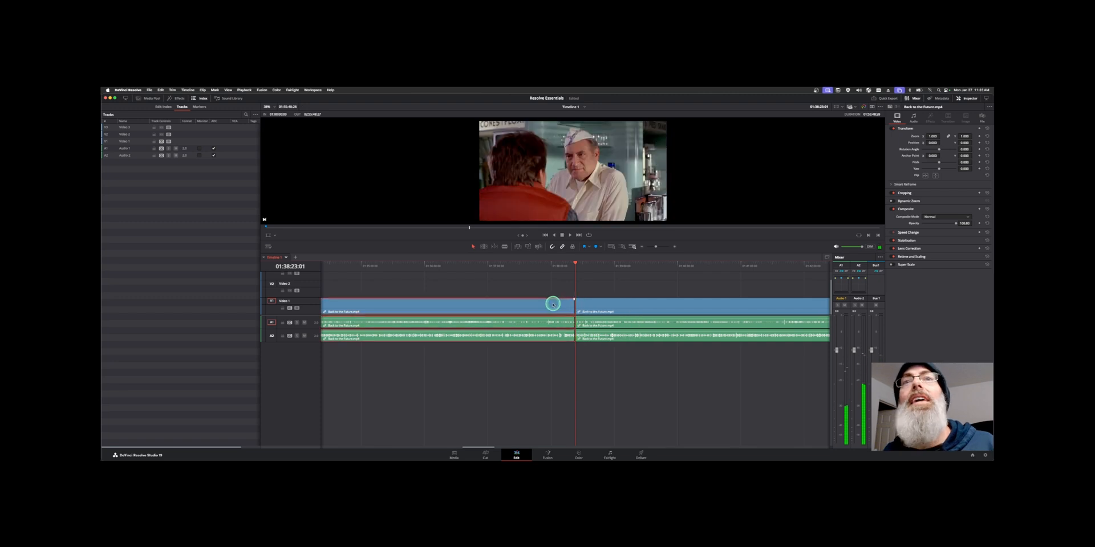
key(b)
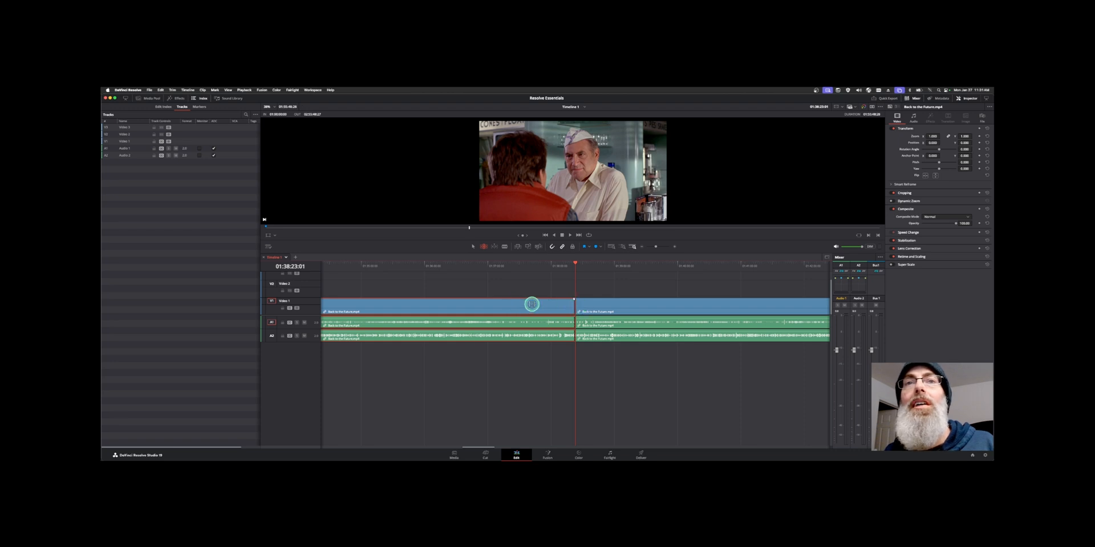
drag(532, 304, 557, 286)
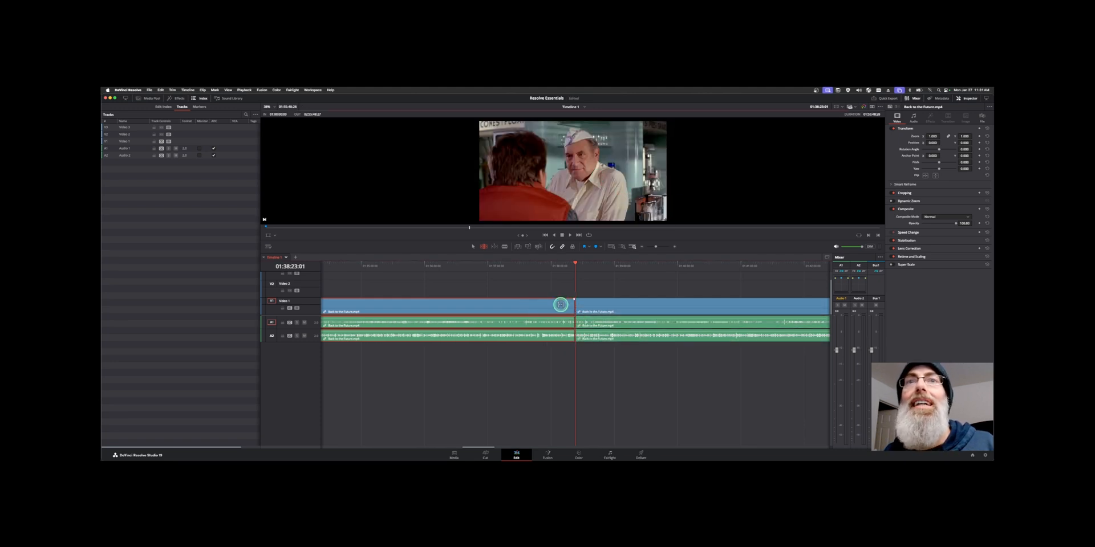
drag(559, 303, 557, 303)
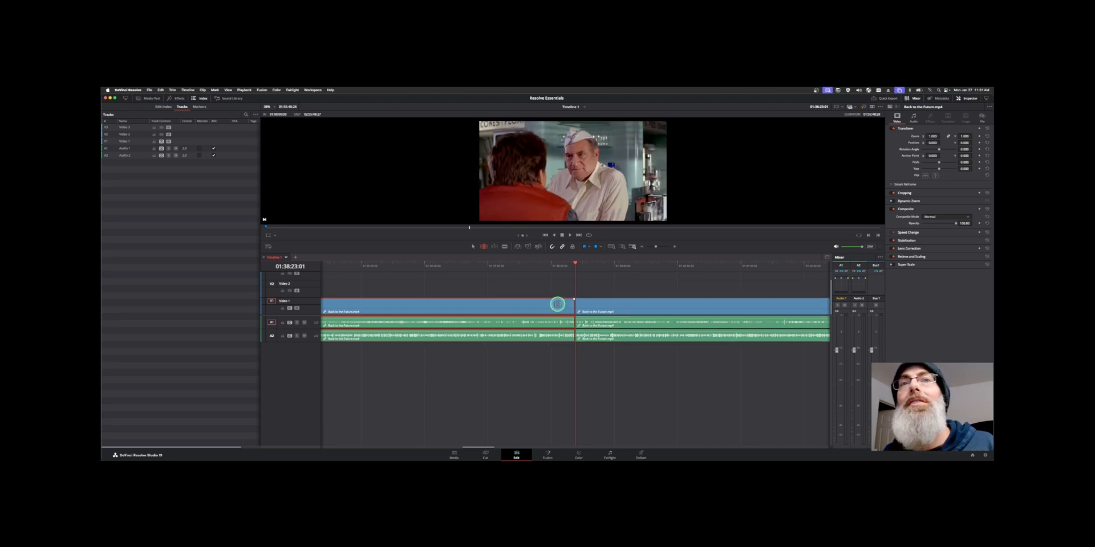
mouse_move(557, 304)
mouse_down()
mouse_move(497, 302)
mouse_move(557, 303)
mouse_move(552, 290)
mouse_up()
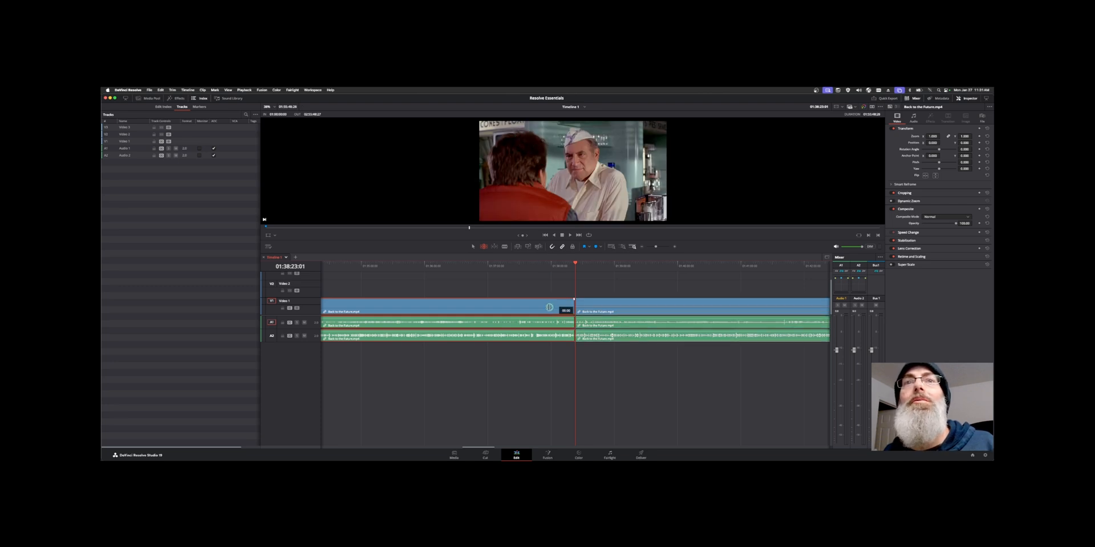
click(550, 310)
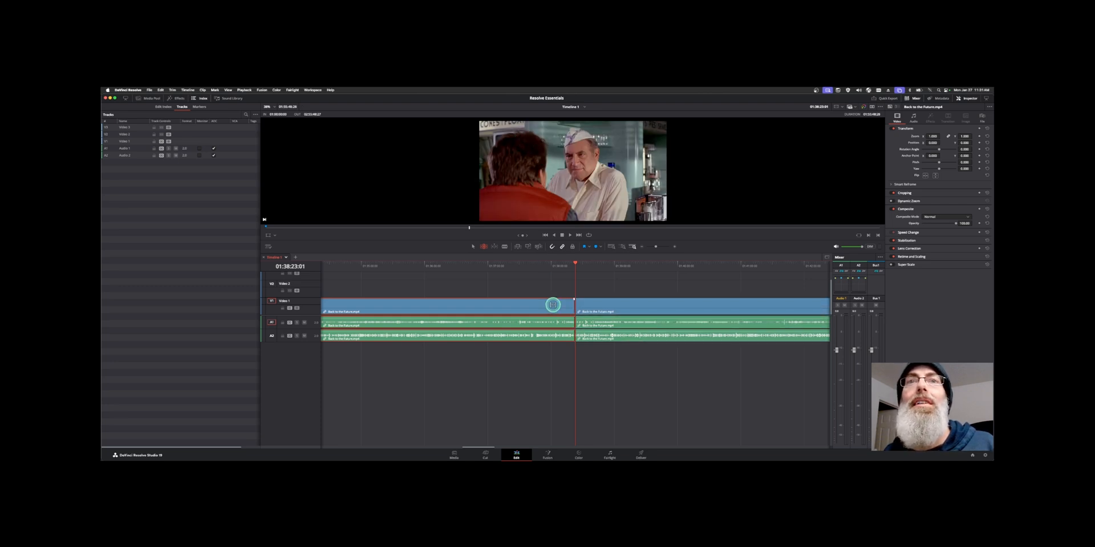
drag(553, 305, 552, 305)
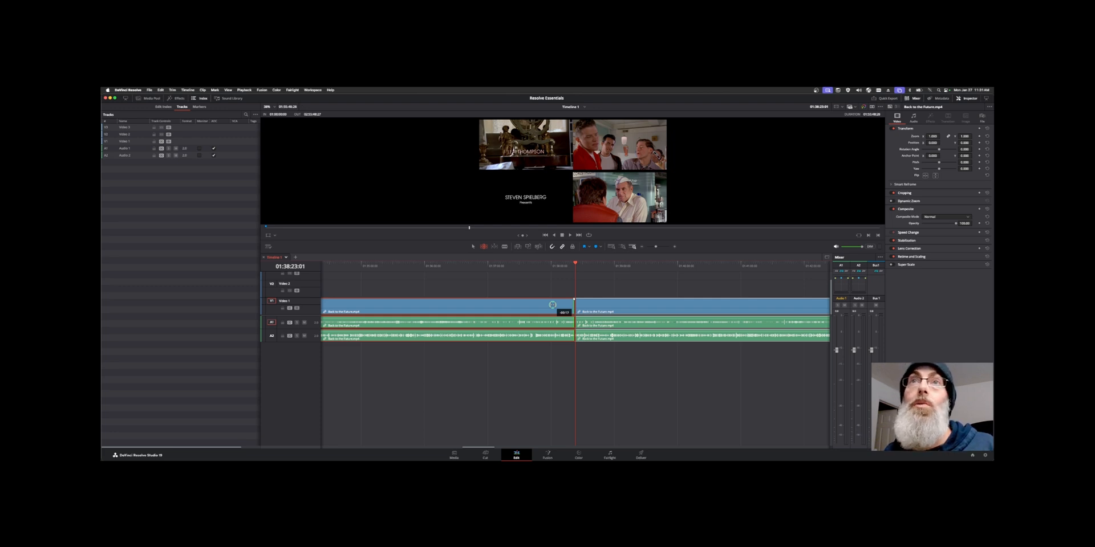
drag(553, 305, 562, 305)
click(590, 306)
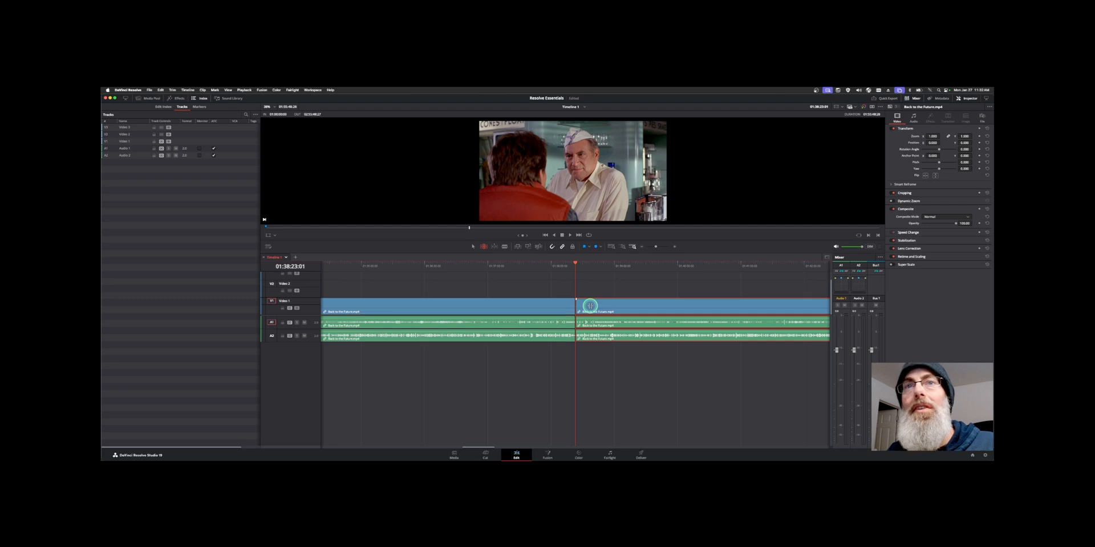
click(567, 305)
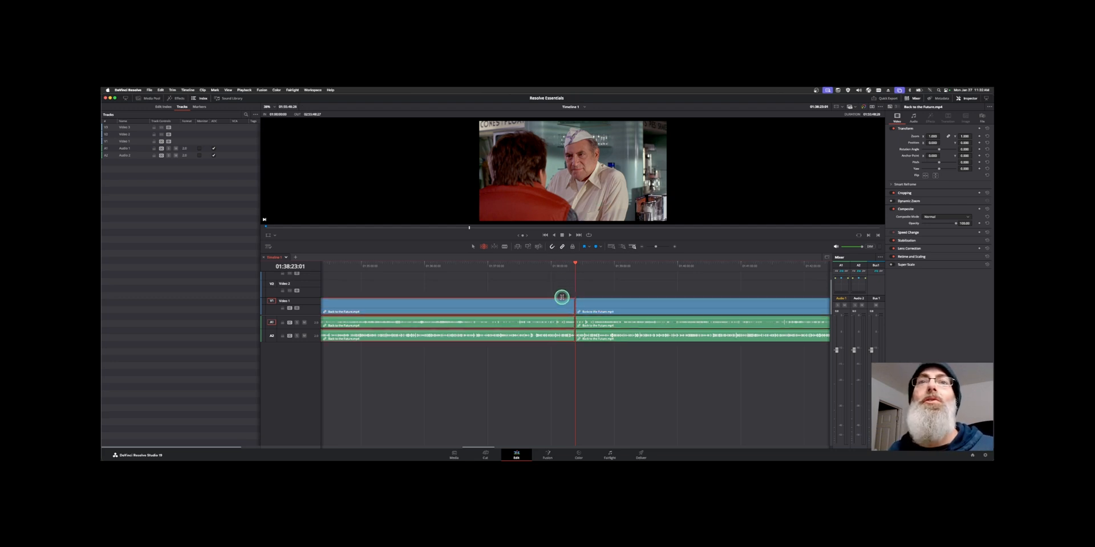
drag(563, 305, 562, 305)
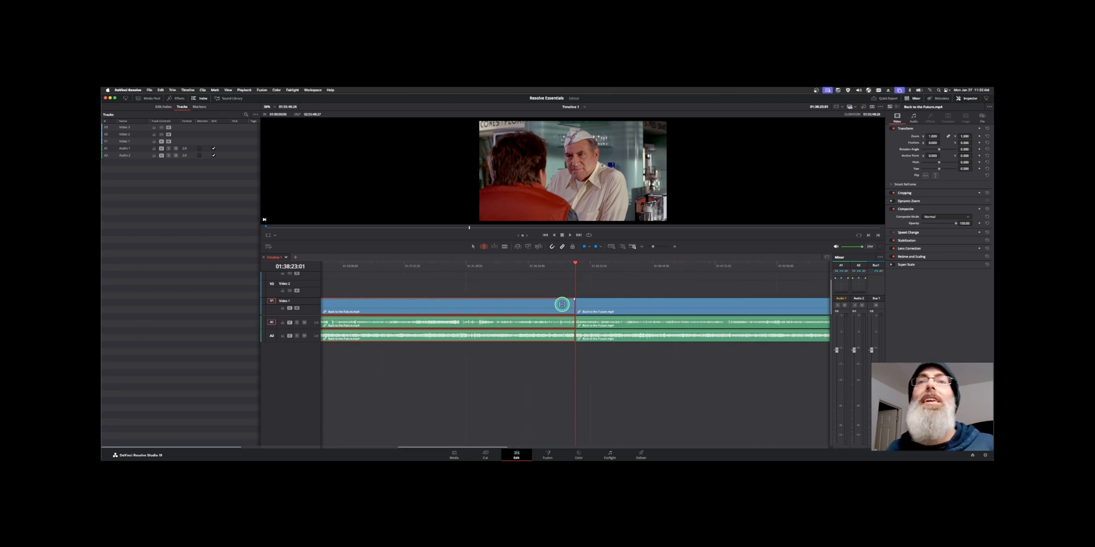
Step: Split the clips at 01:41:04:01 and mute the monitor audio
click(616, 272)
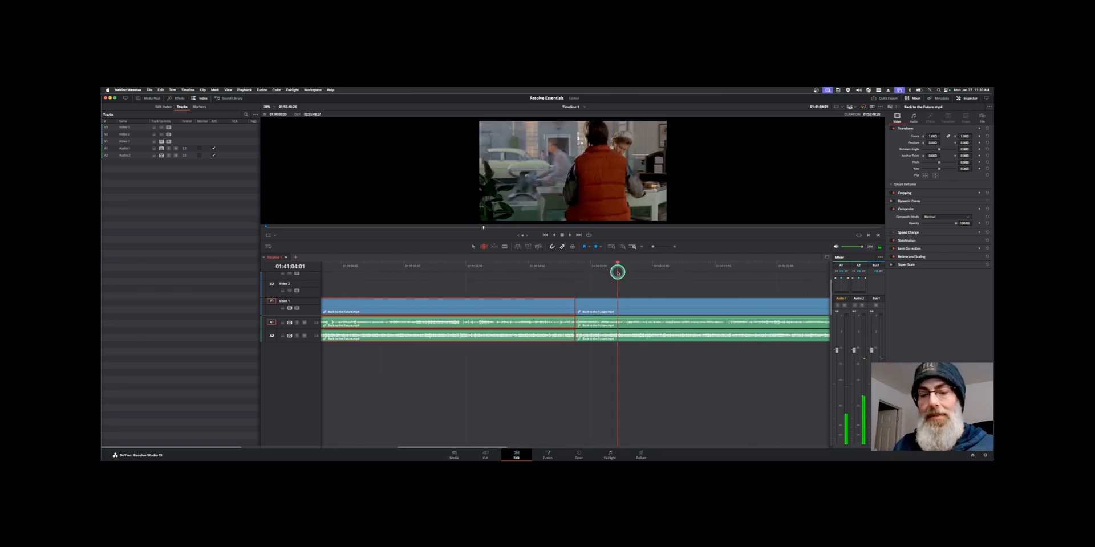
key(super+backslash)
drag(597, 305, 597, 304)
click(614, 262)
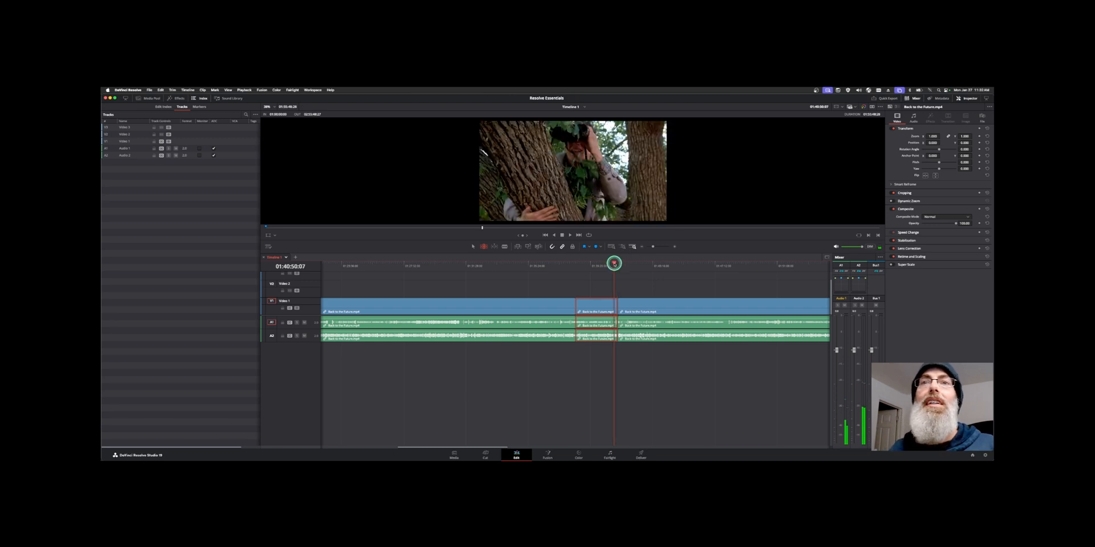
click(614, 263)
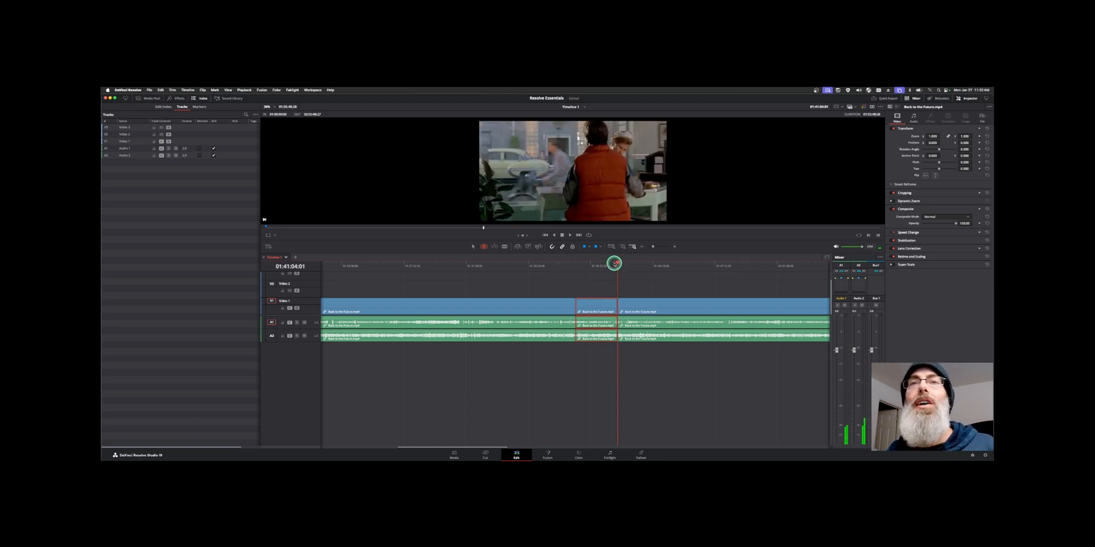
key(space)
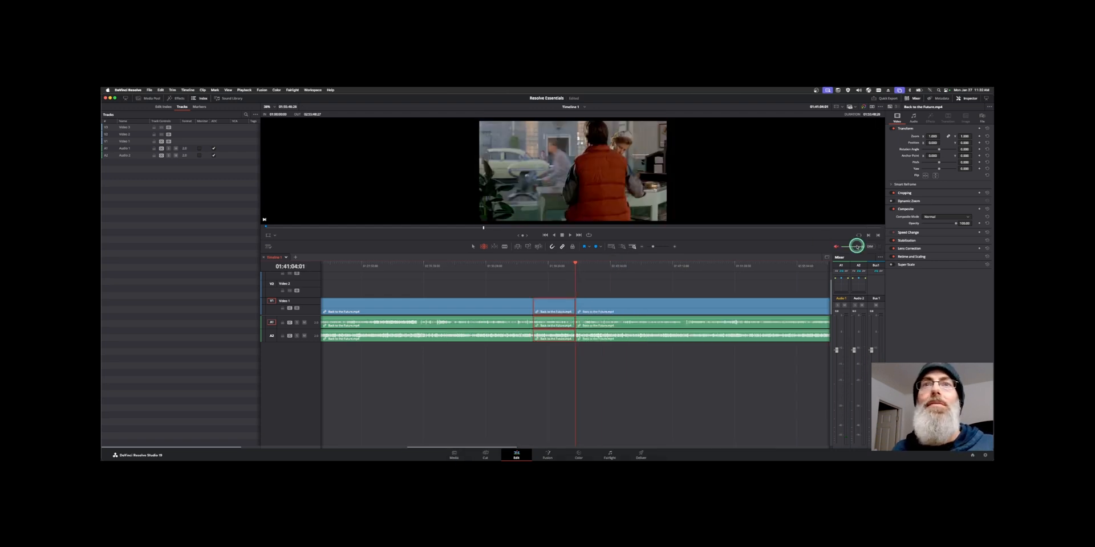
Step: Split the clips at the shot change at 01:41:10:27 and select the short segment before it
drag(587, 263, 590, 263)
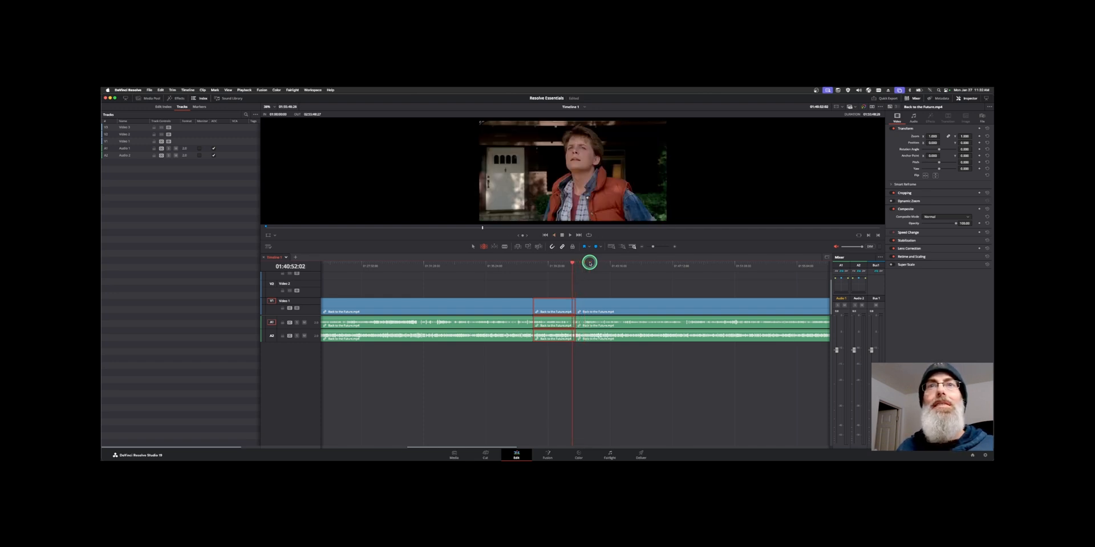
key(k)
key(j)
key(l)
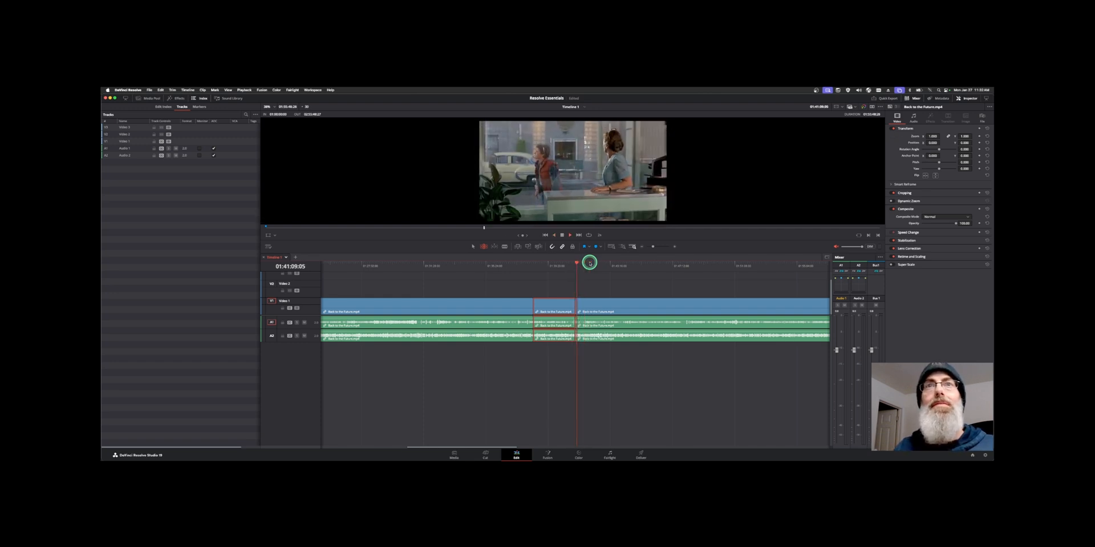
key(Right)
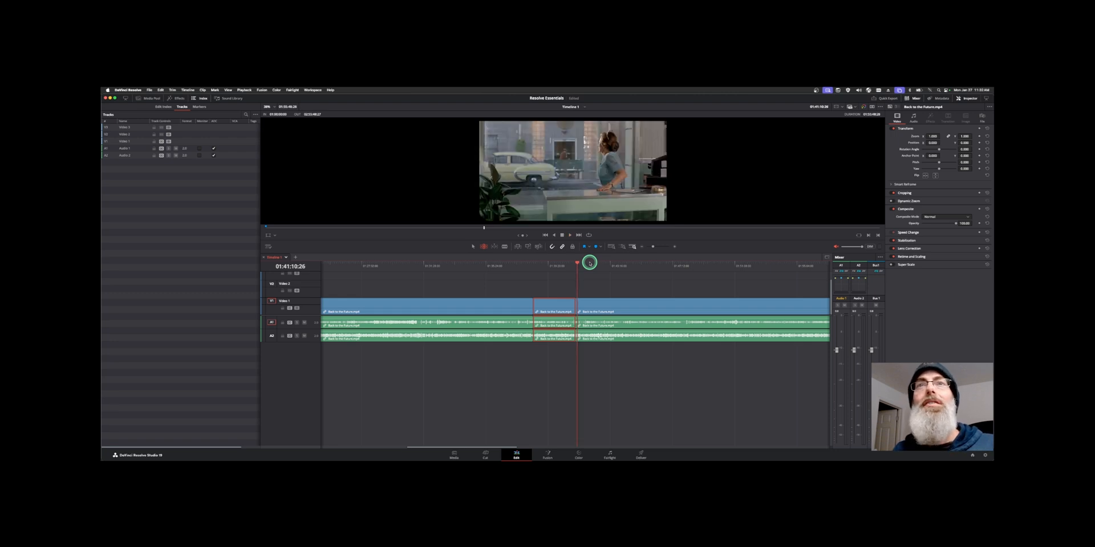
key(Left)
key(Left)
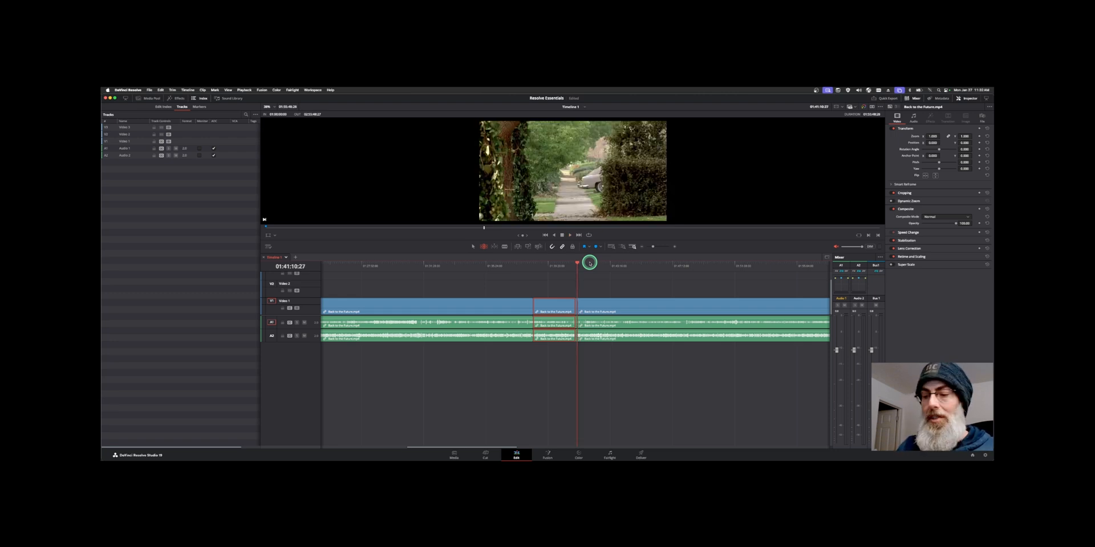
key(super+equal)
key(super+equal)
key(super+equal)
key(super+equal)
key(super+equal)
key(super+equal)
key(super+equal)
key(super+minus)
key(super+minus)
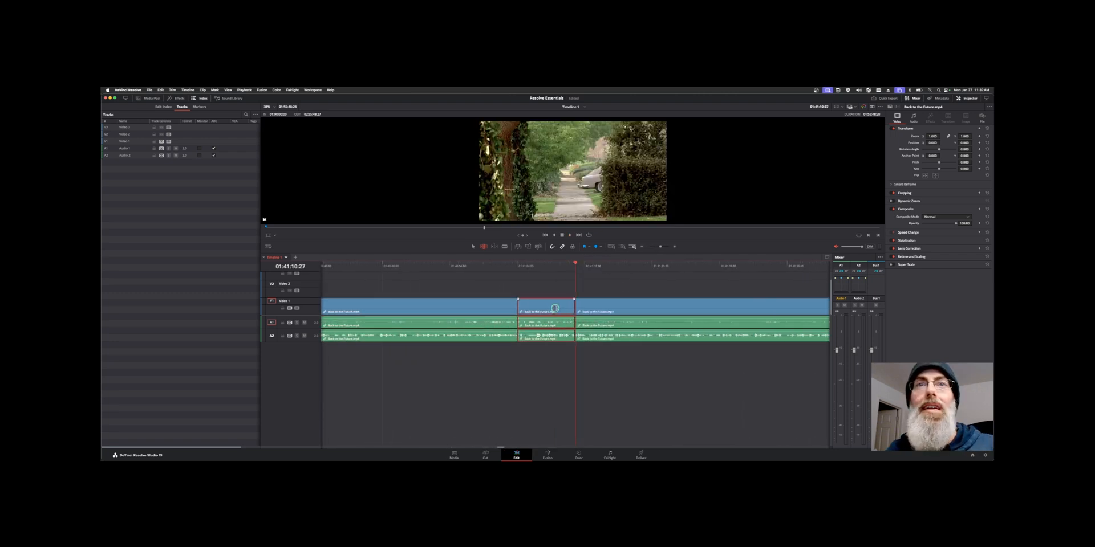
Step: Compare plain and ripple deletion of the segment between 01:41:04:01 and 01:41:10:27 in selection mode, undoing each deletion
key(a)
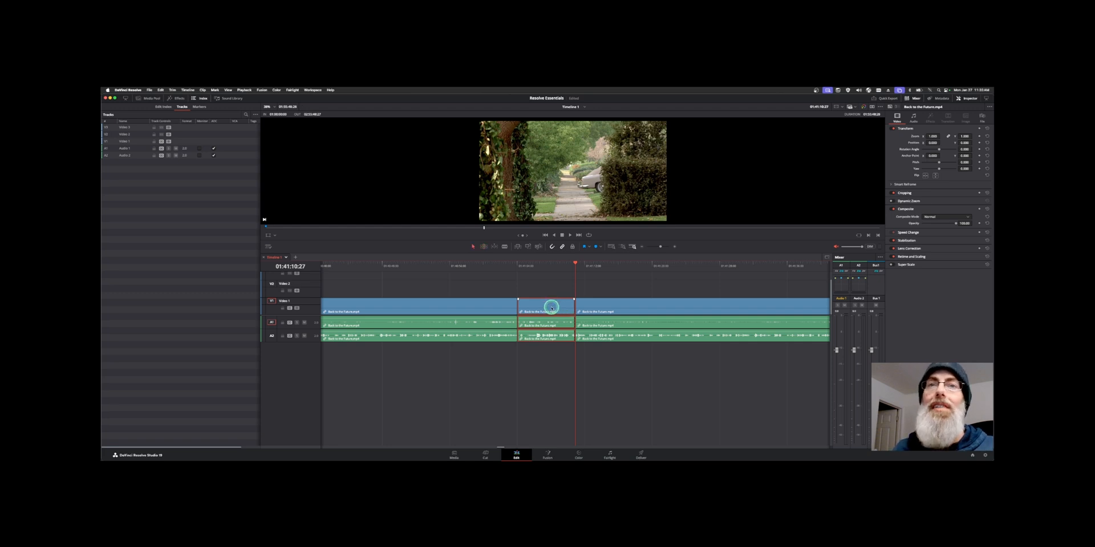
key(BackSpace)
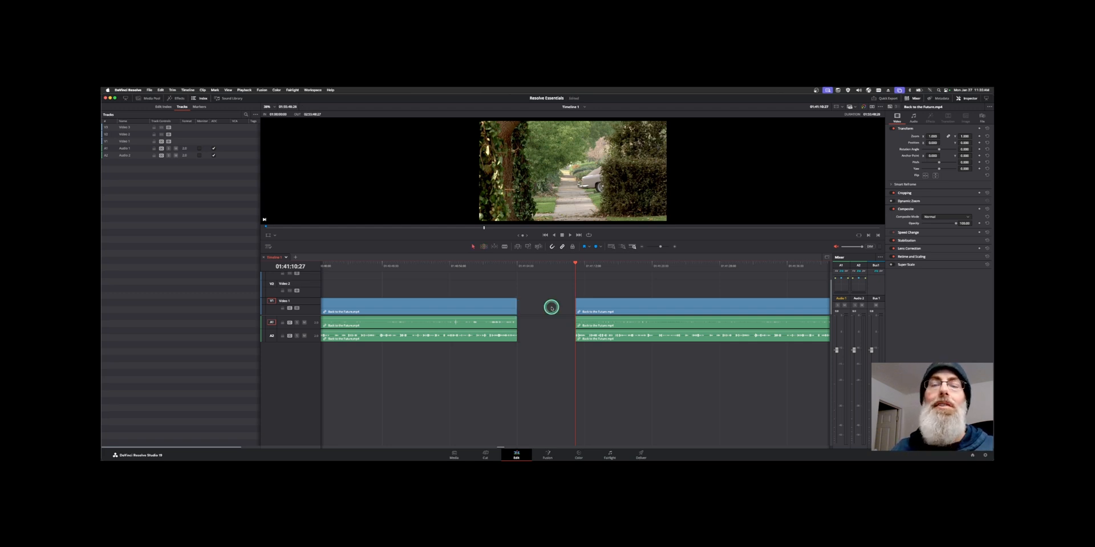
key(super+z)
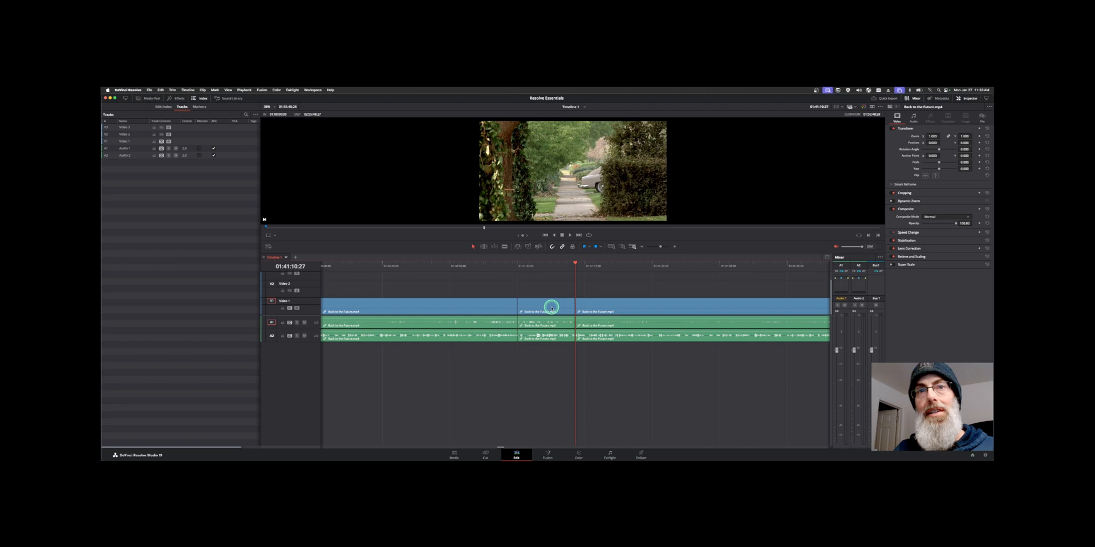
click(551, 308)
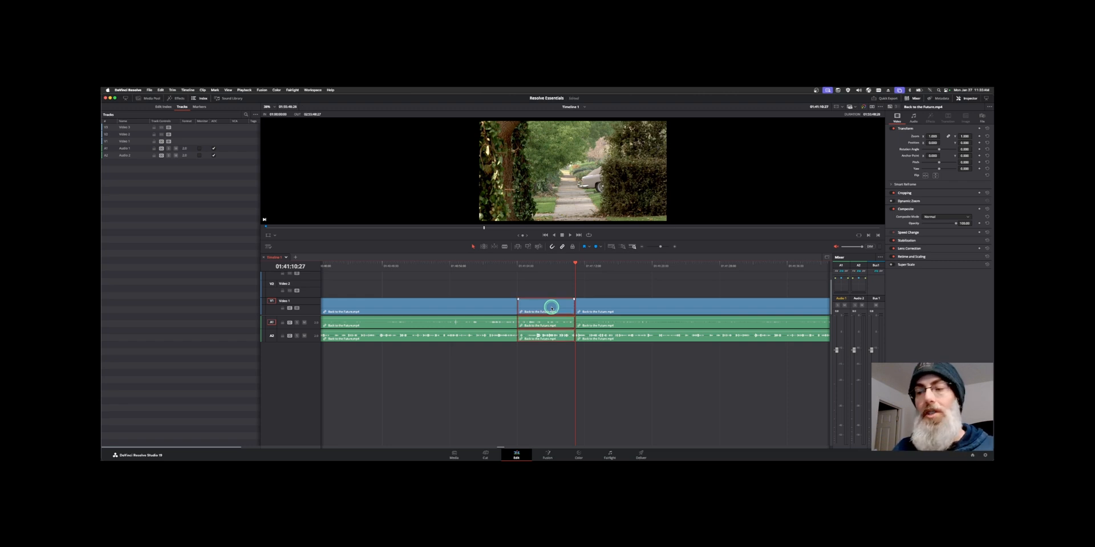
key(shift+BackSpace)
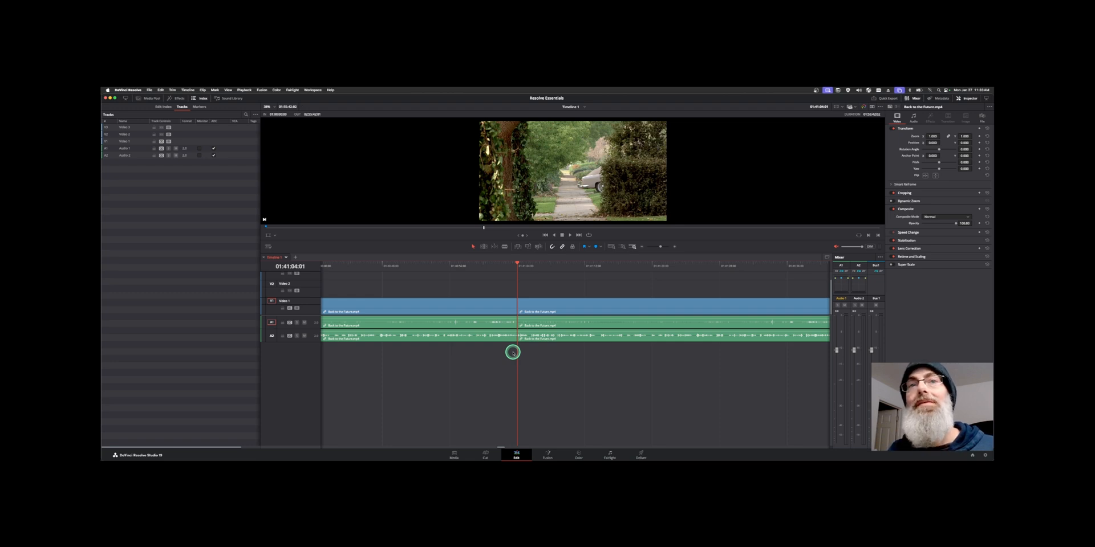
key(super+z)
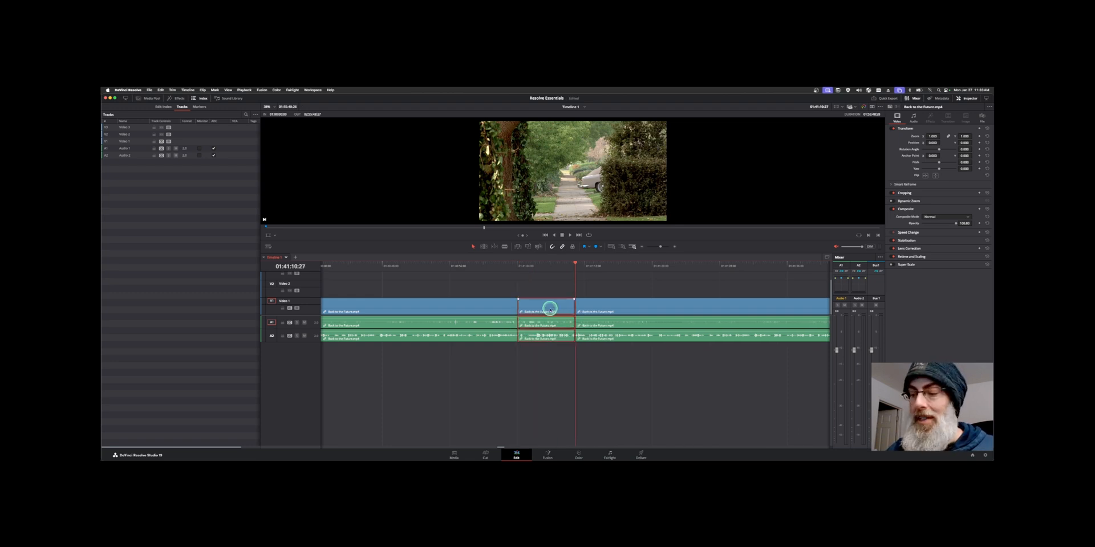
key(BackSpace)
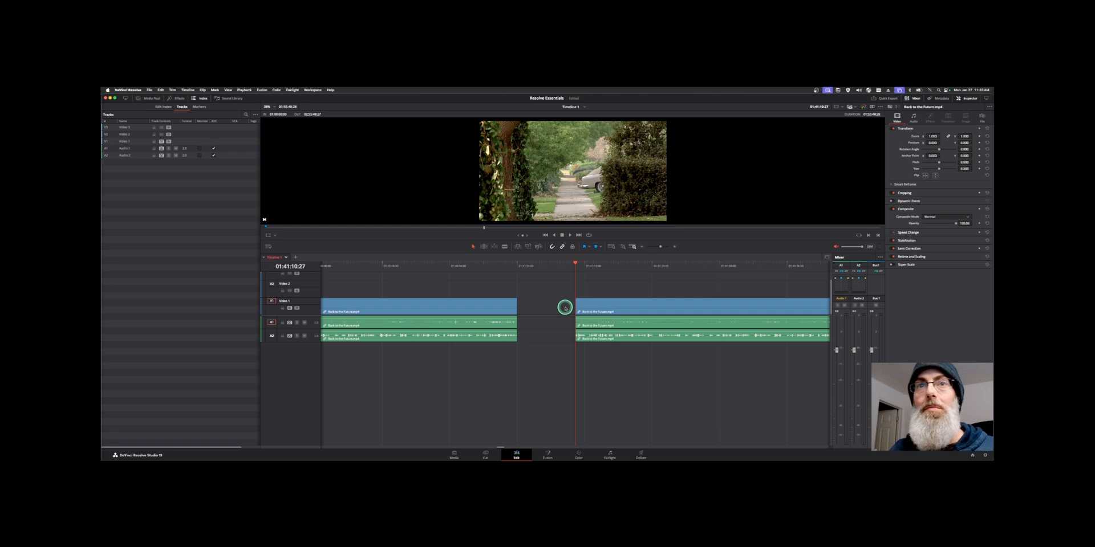
key(super+z)
Step: Ripple-delete the segment between 01:41:04:01 and 01:41:10:27 and place the playhead at the resulting cut
click(558, 311)
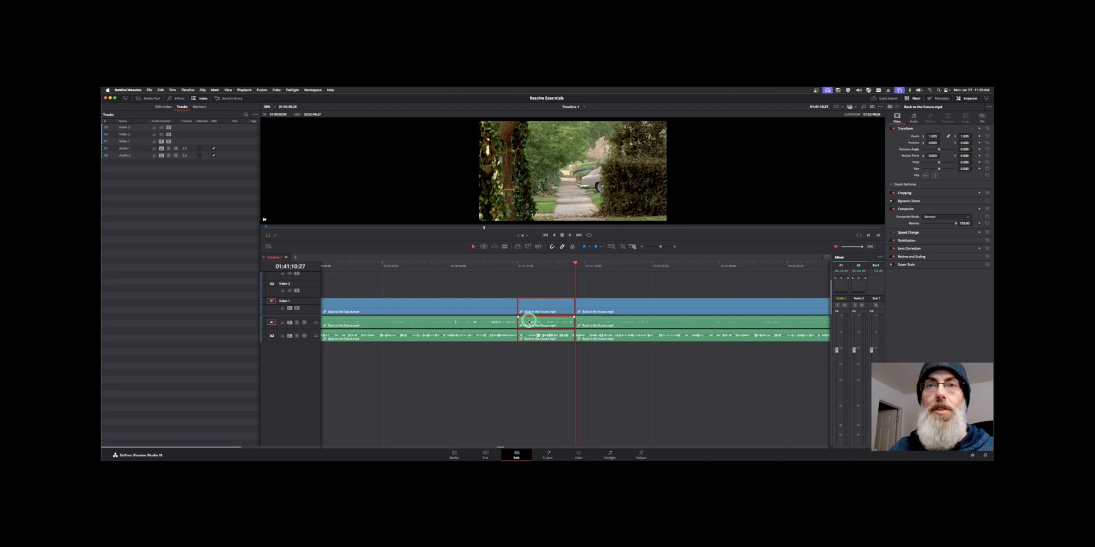
key(shift+BackSpace)
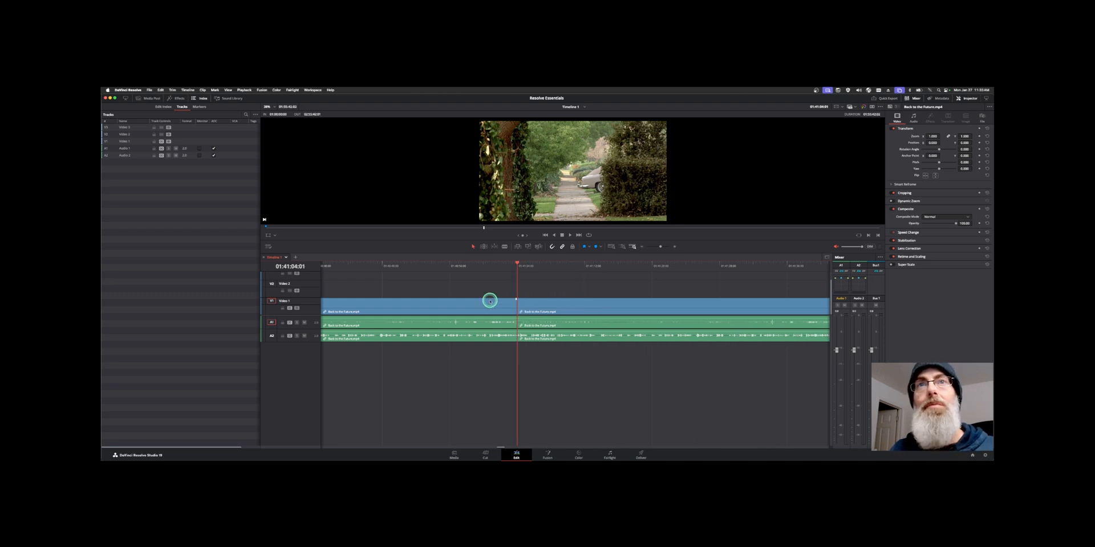
click(503, 267)
key(Down)
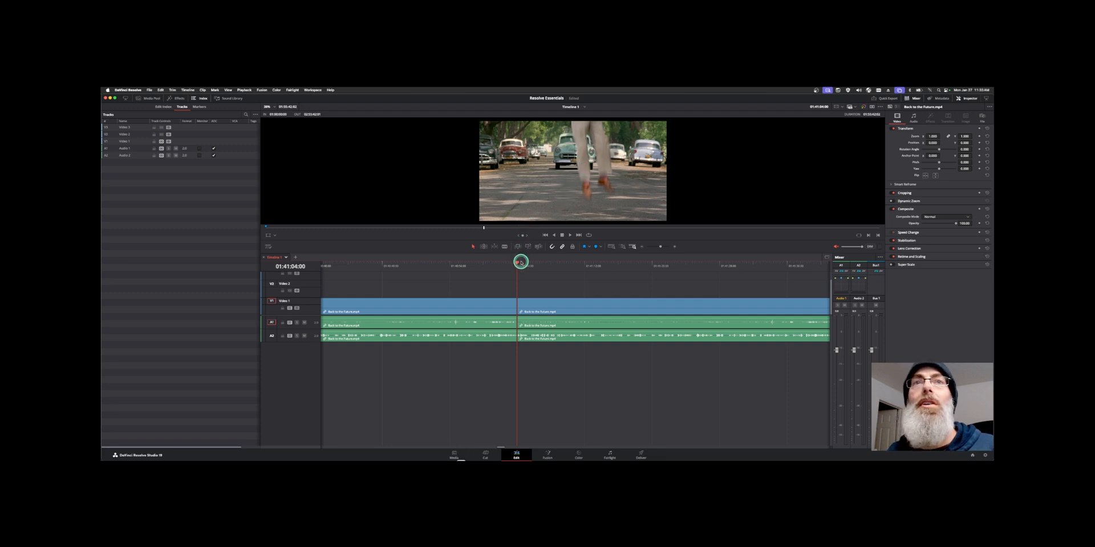
Step: Zoom the timeline out and place the playhead at the cut at 01:41:04:01
drag(521, 265, 391, 258)
key(super+minus)
key(super+minus)
key(super+minus)
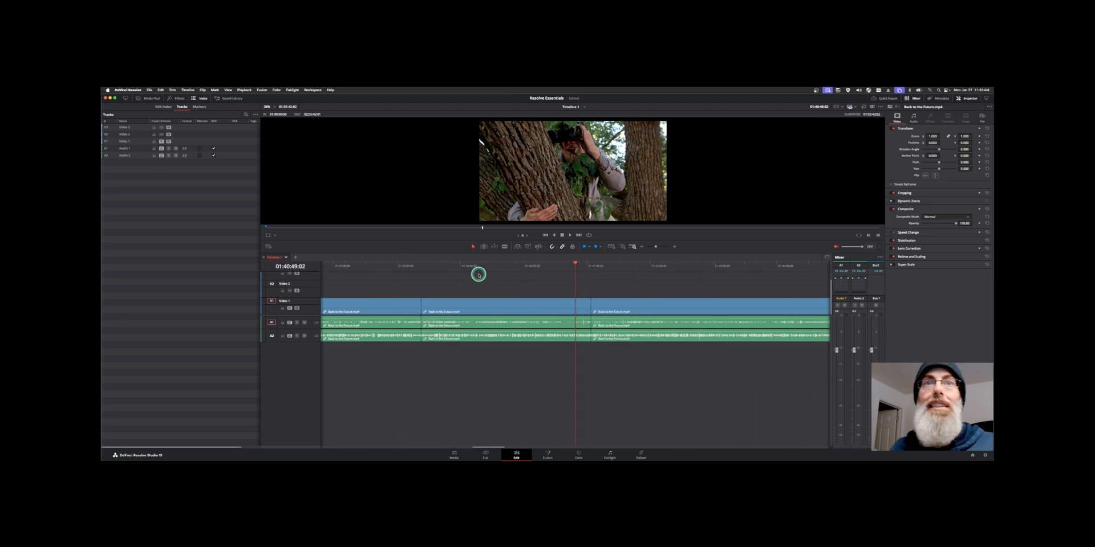
drag(479, 267, 534, 283)
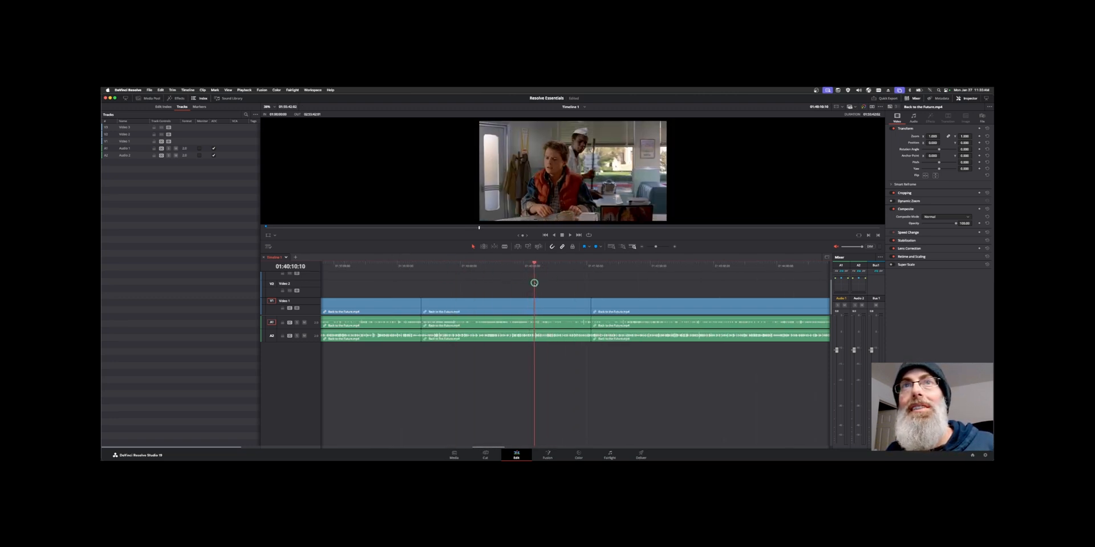
click(564, 301)
click(580, 287)
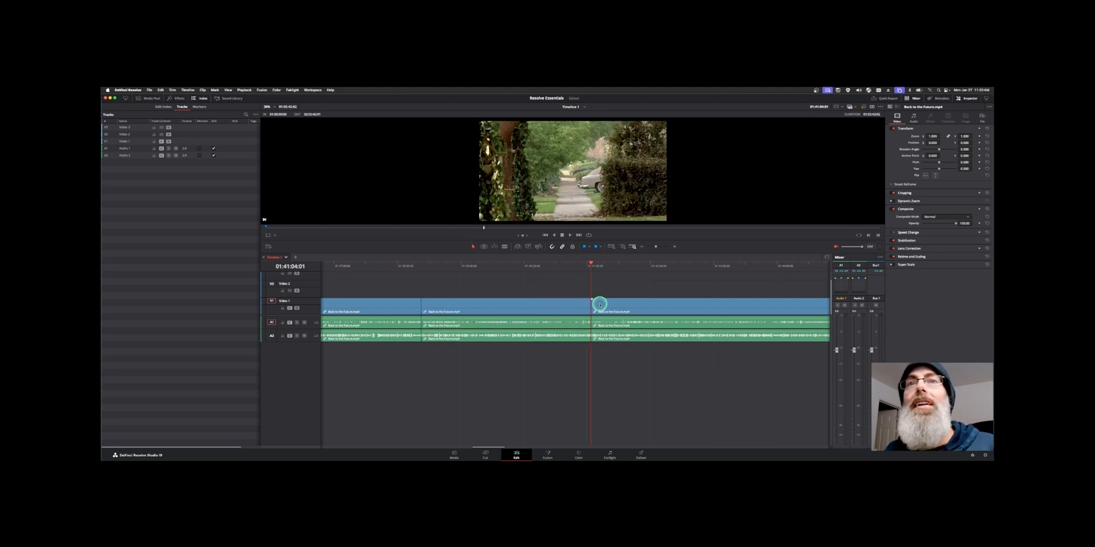
Step: Slip the clip before the 01:41:04:01 cut in trim edit mode so it shows different source footage
click(598, 304)
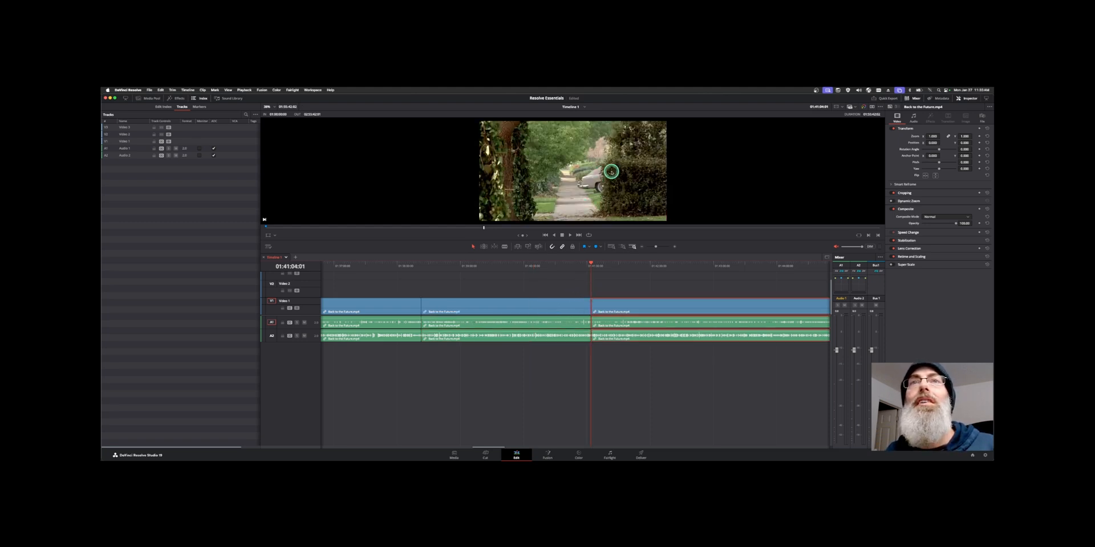
click(563, 304)
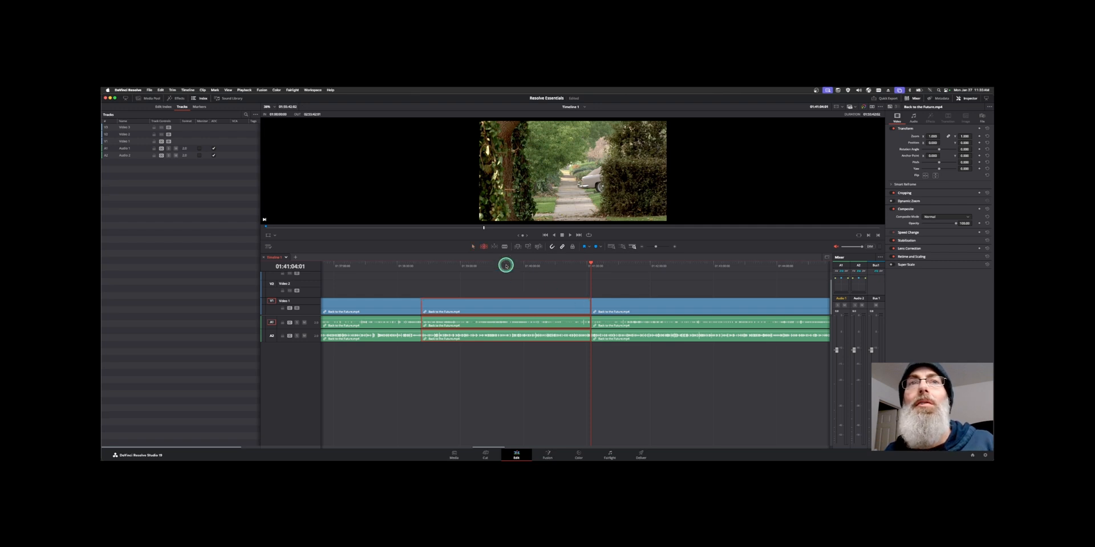
click(483, 247)
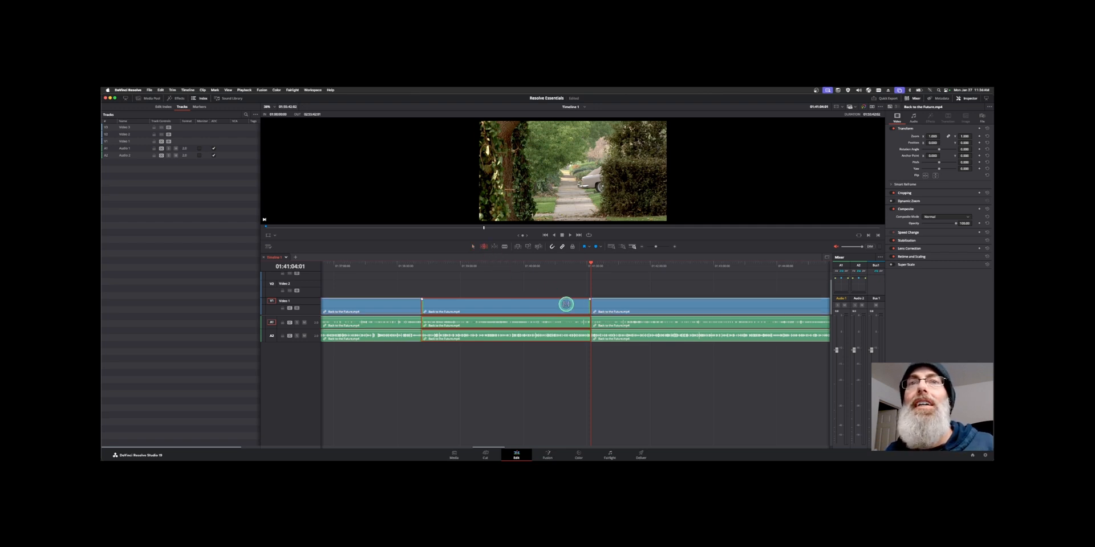
drag(566, 304, 563, 304)
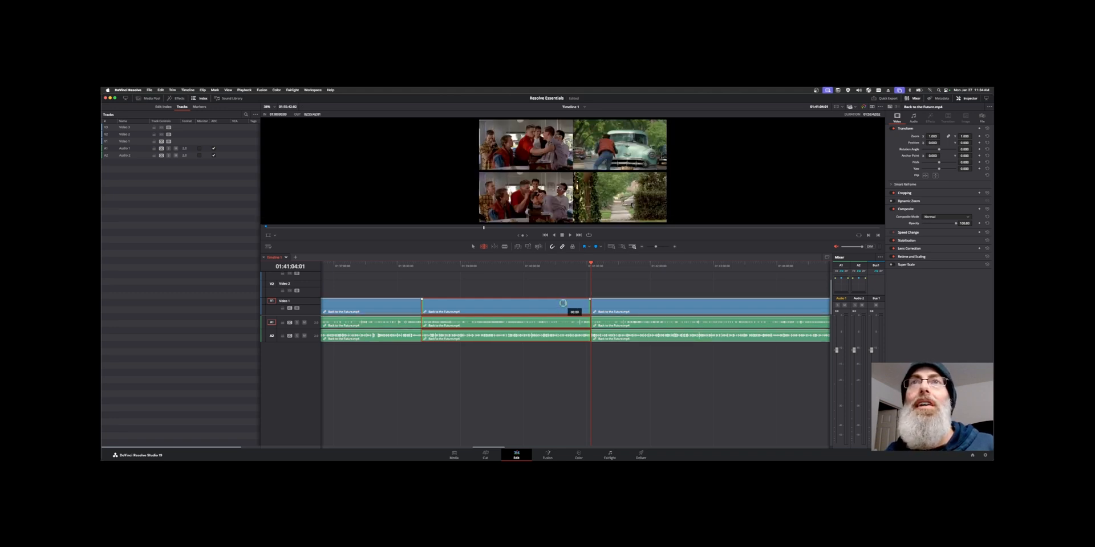
drag(562, 303, 599, 309)
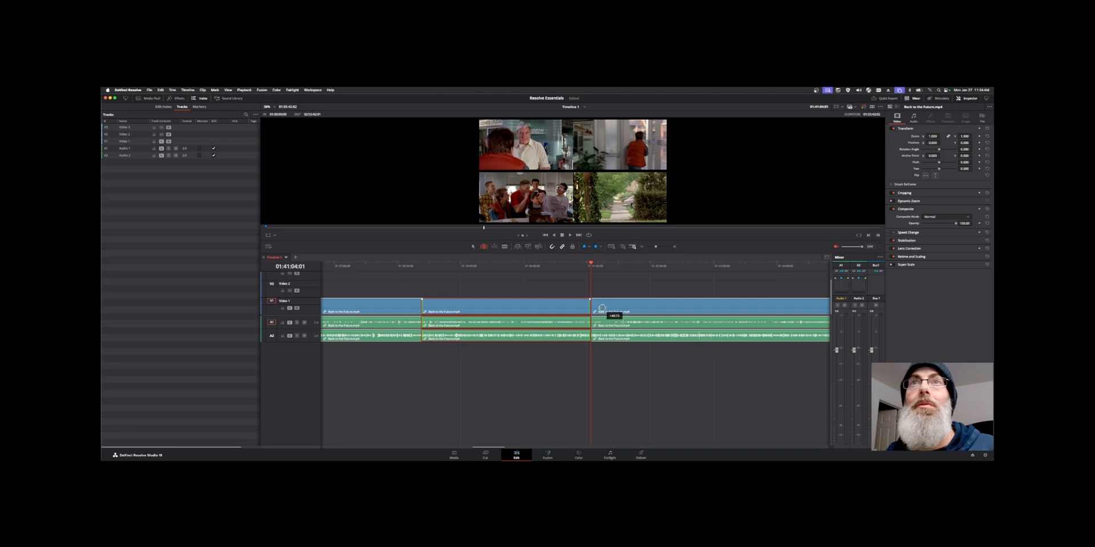
drag(601, 308, 602, 308)
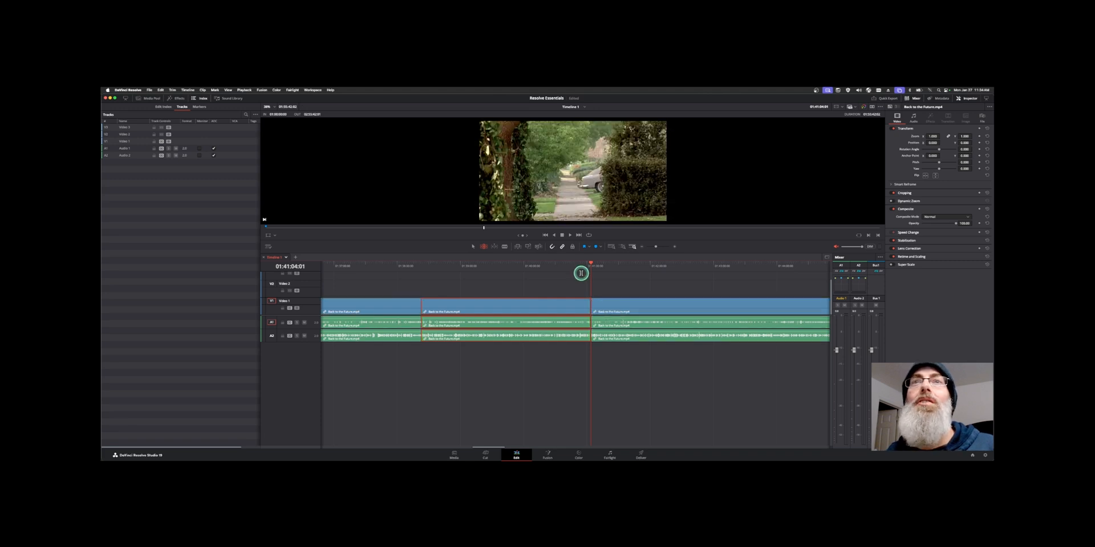
Step: Play the slipped clip across the cut at 01:41:04:01 to check the transition
drag(580, 267, 585, 266)
key(space)
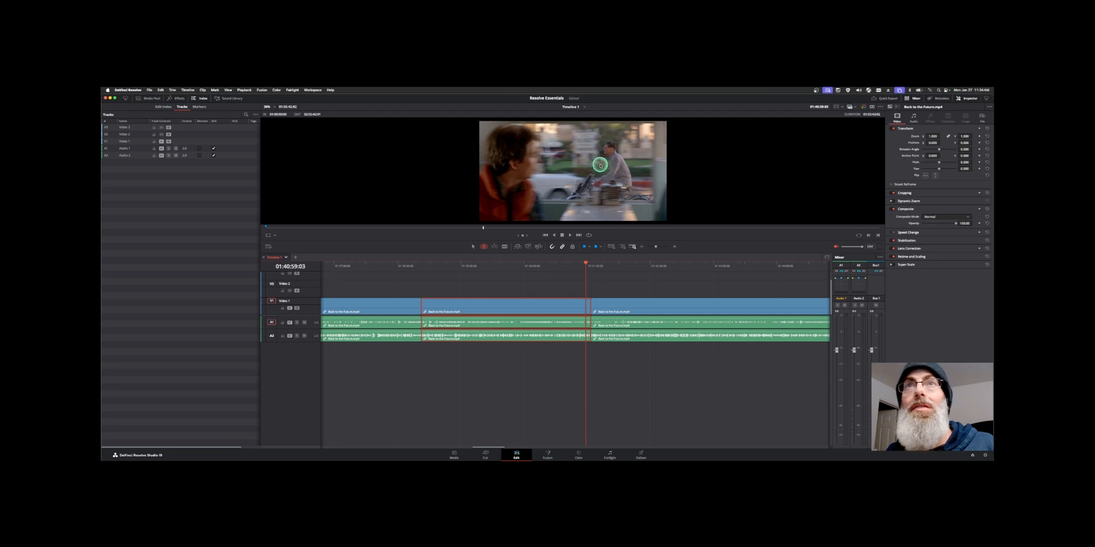
key(space)
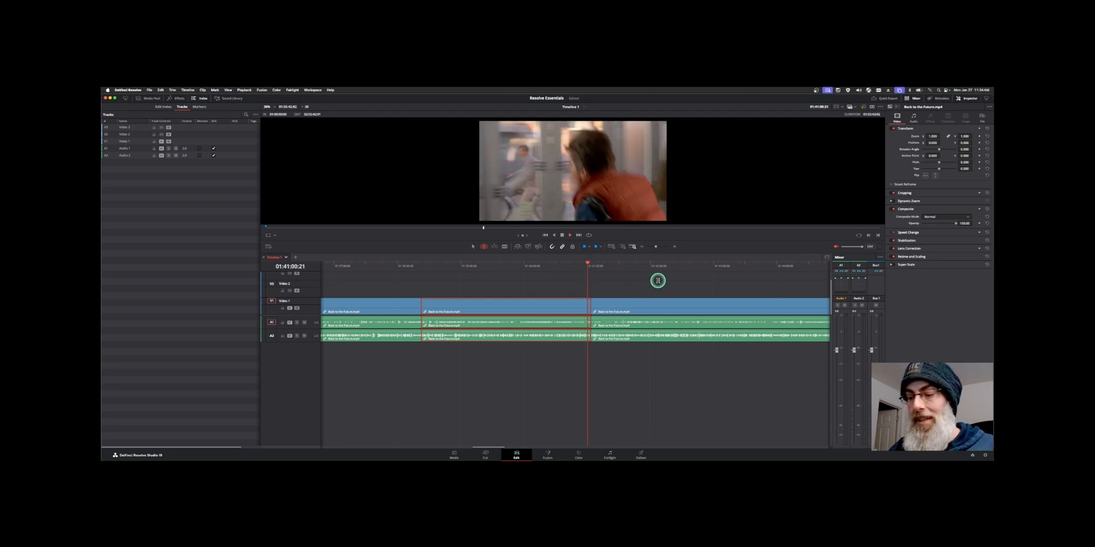
key(super+equal)
key(super+equal)
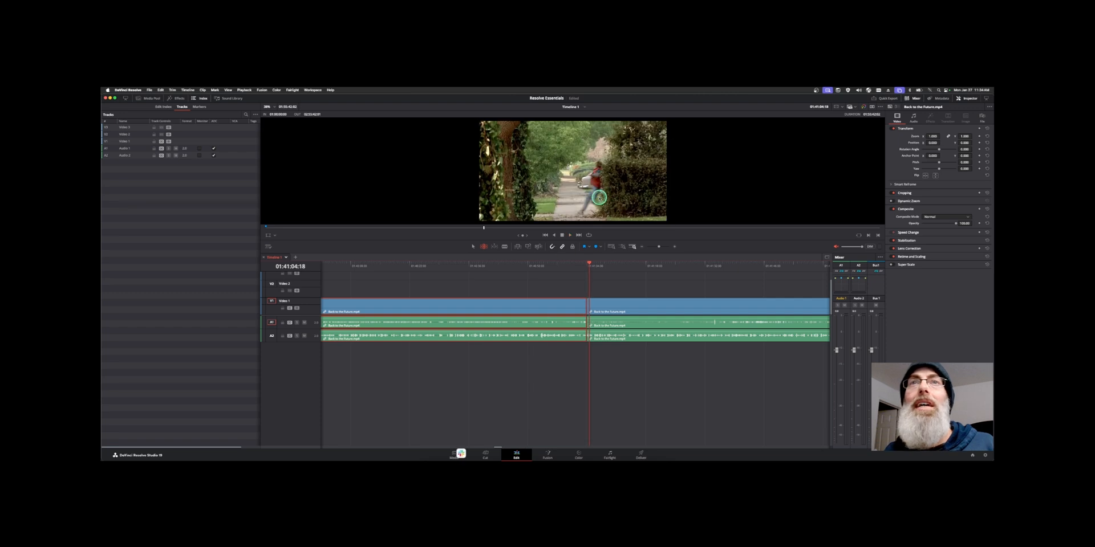
click(598, 292)
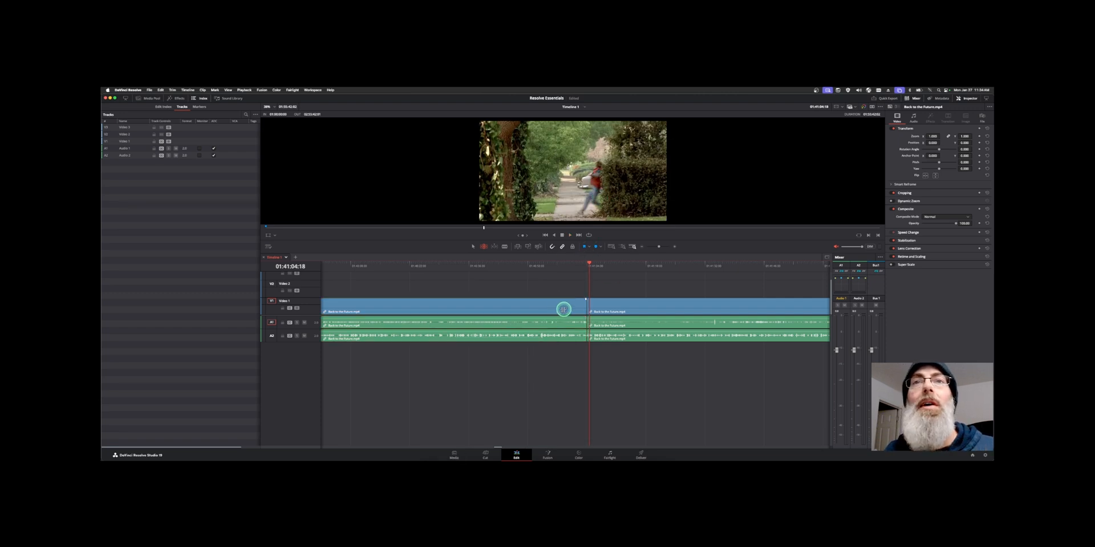
Step: Slip the clip before the 01:41:04:01 cut slightly again and preview its last seconds
drag(563, 310, 566, 305)
drag(568, 304, 564, 305)
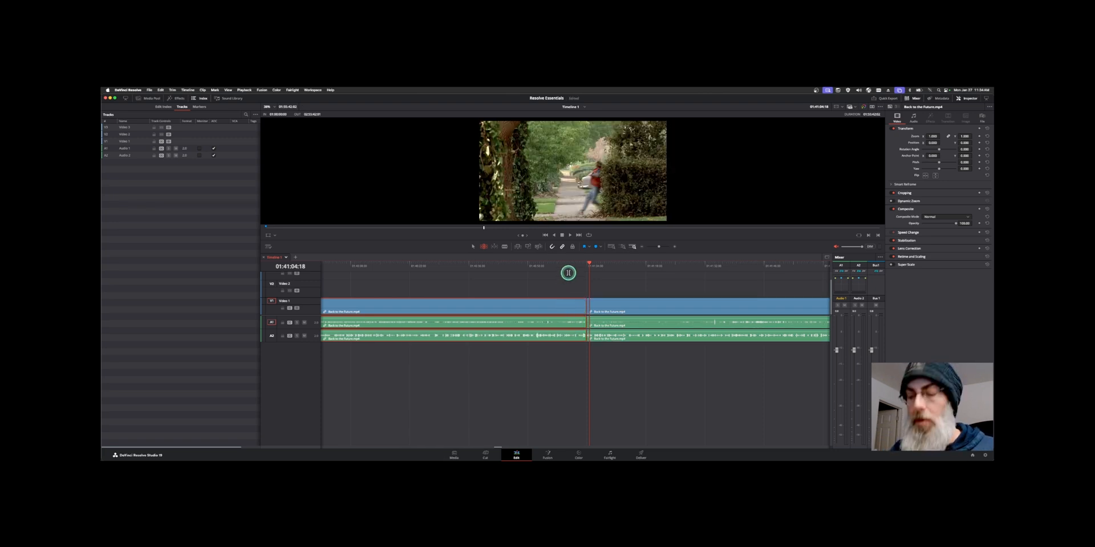
key(slash)
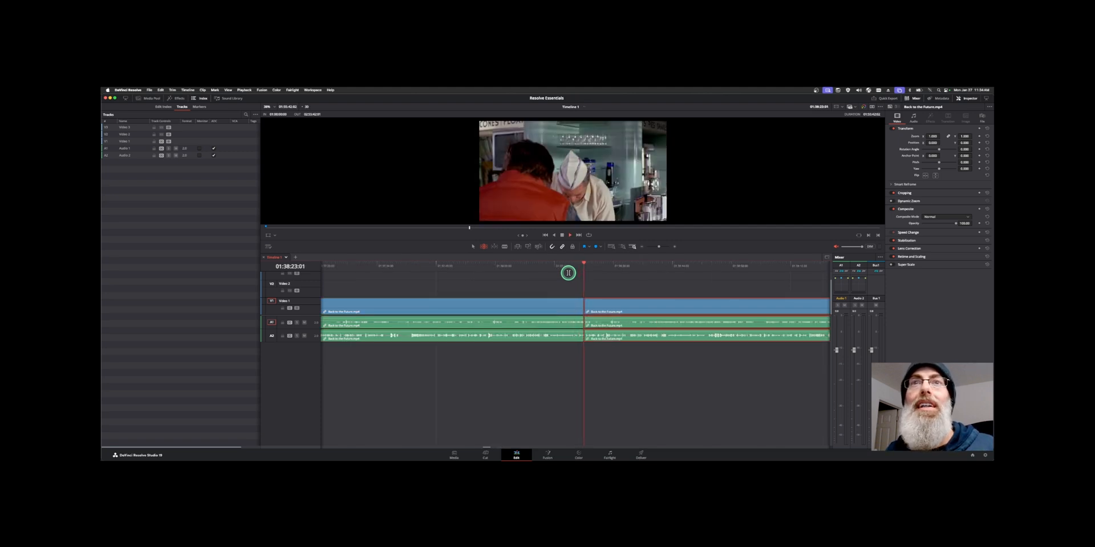
click(564, 264)
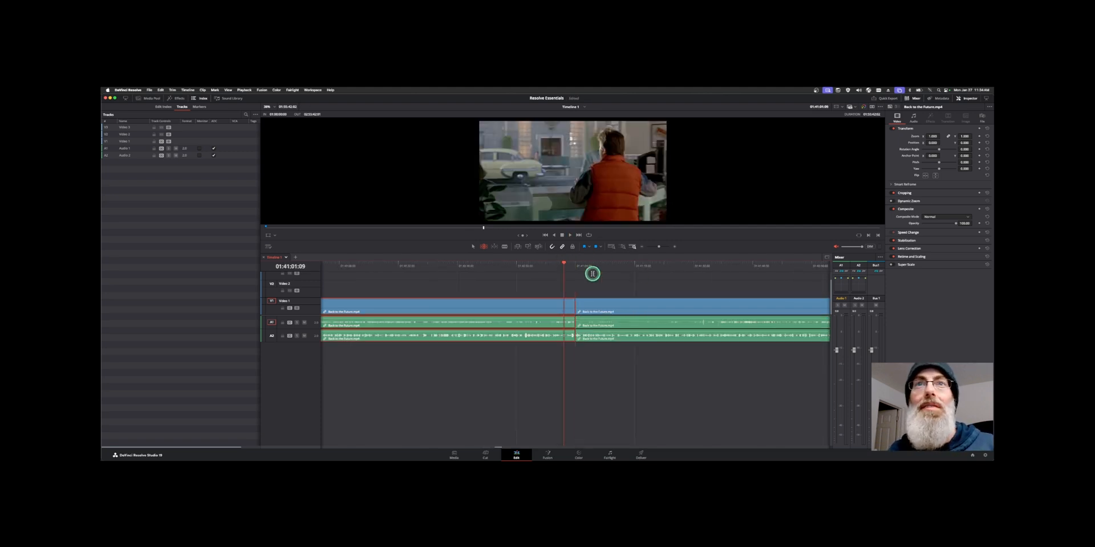
click(591, 274)
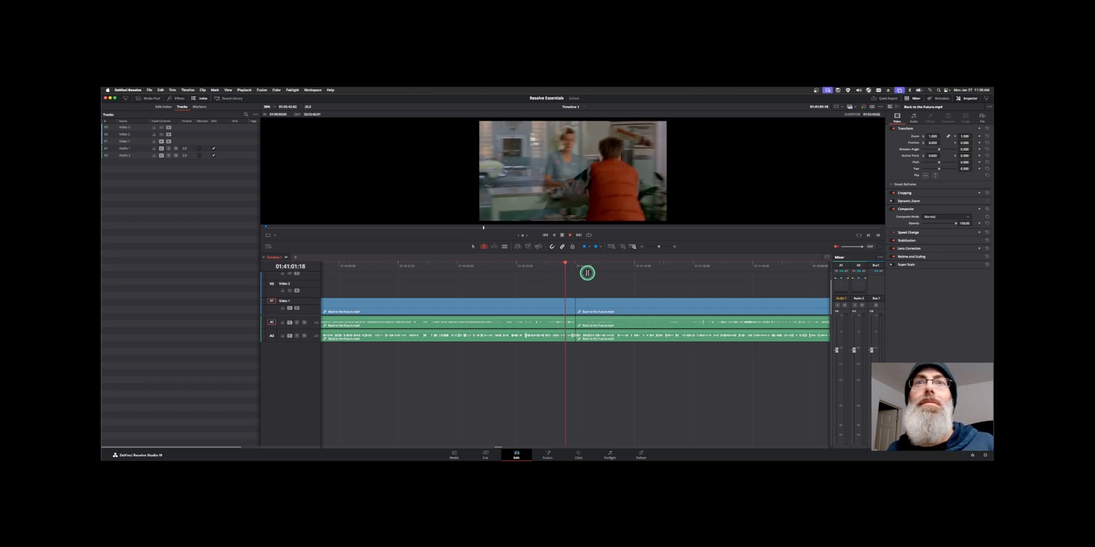
click(578, 265)
drag(578, 266, 565, 265)
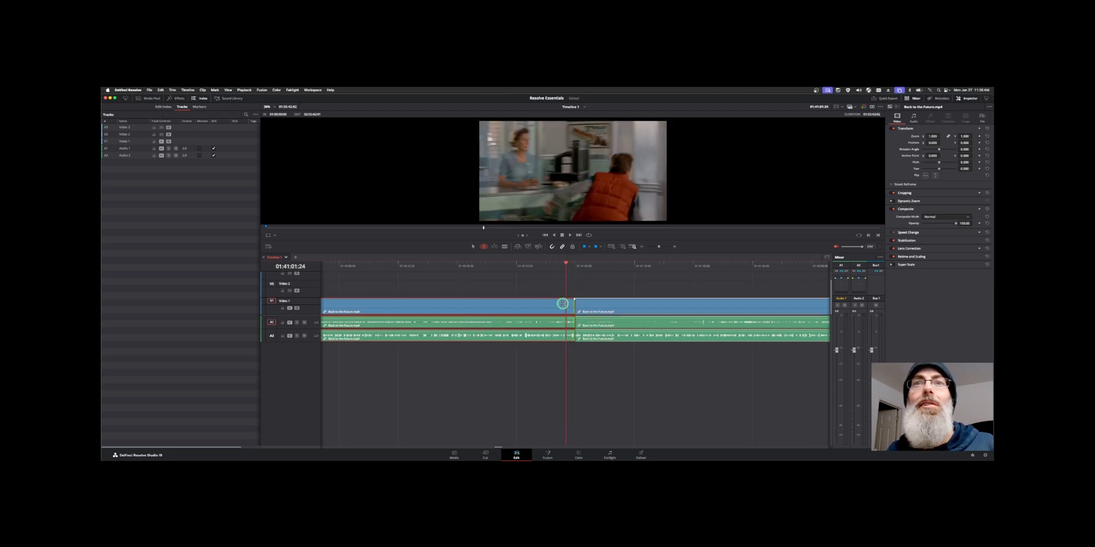
Step: Fine-tune the slip of the outgoing clip and play through the cut up to about 01:41:06:00
drag(563, 307, 563, 304)
key(space)
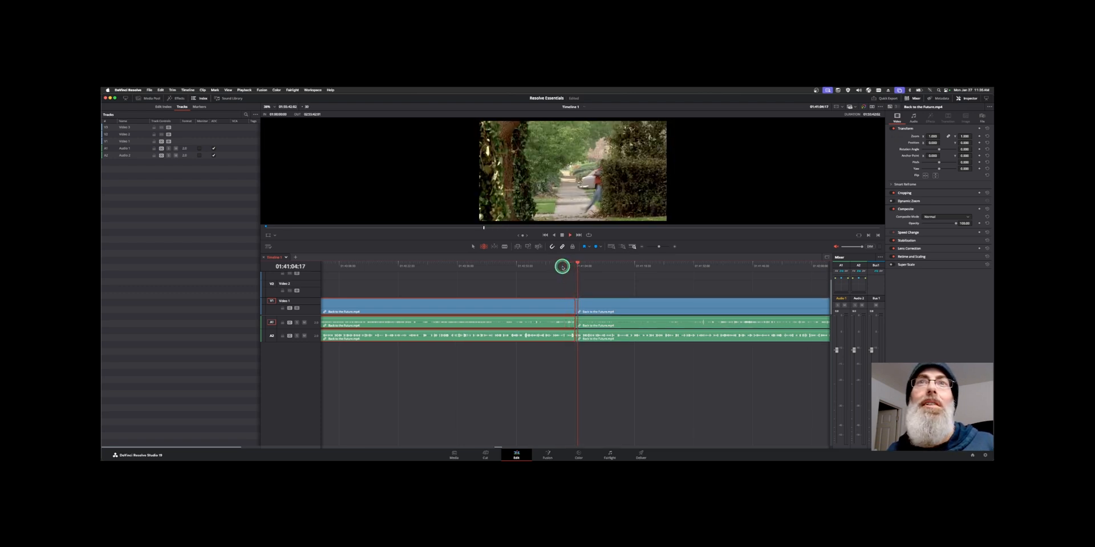
click(583, 271)
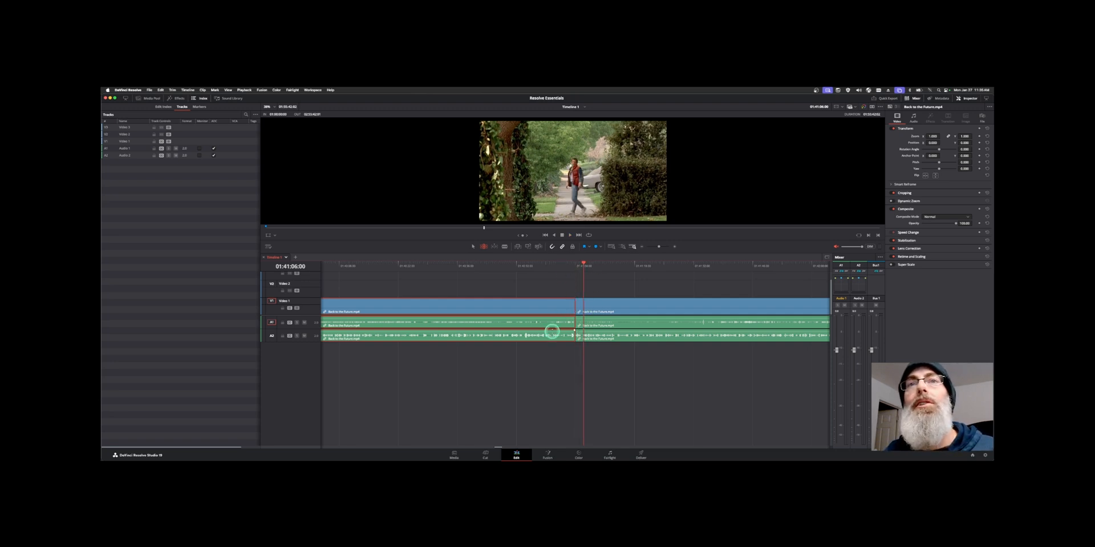
click(571, 364)
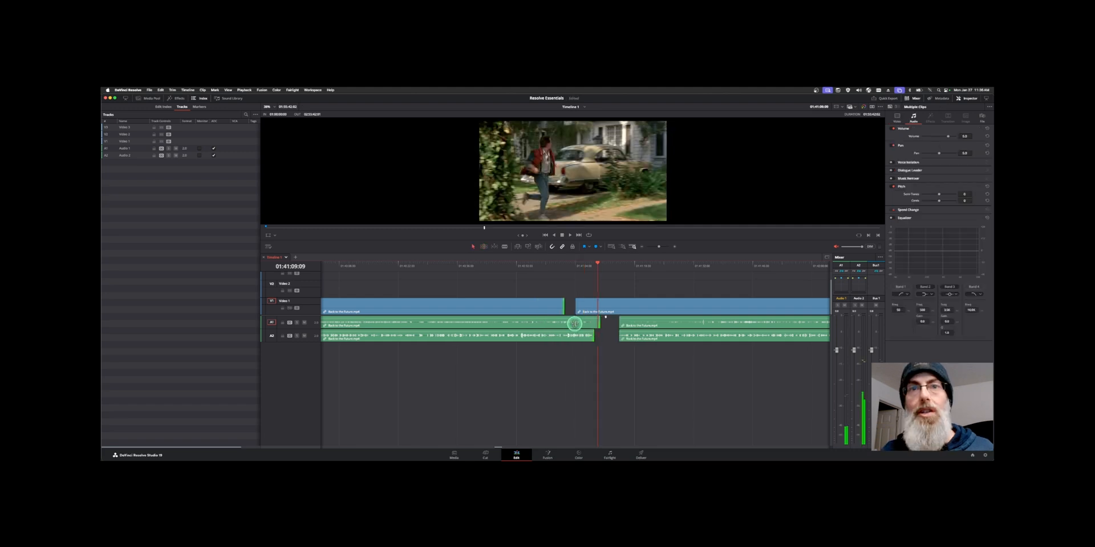
Step: Undo the uneven video and audio trims around the cut near 01:41:04
key(super+z)
key(super+z)
key(super+z)
key(super+z)
key(super+z)
key(super+z)
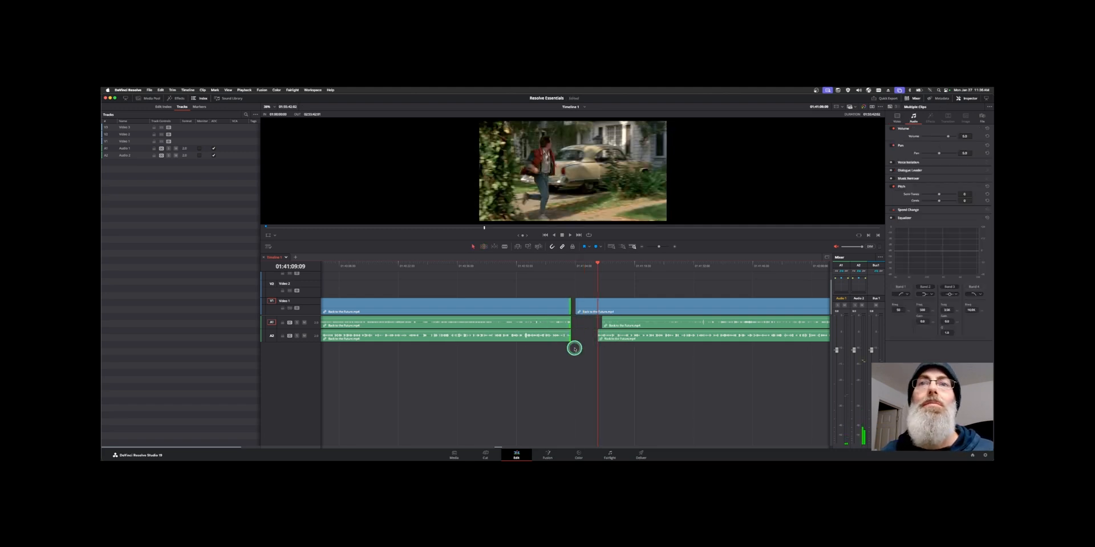
click(574, 349)
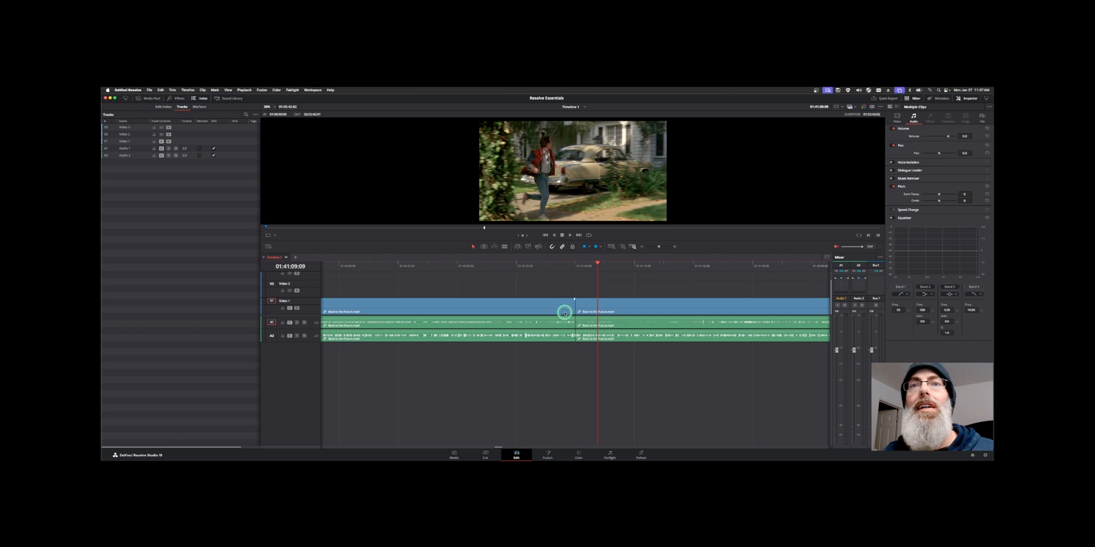
Step: Increase the Video 1 track height and try rolling the cut near 01:41:04 to an earlier point
scroll(573, 306, down, 3)
scroll(573, 306, up, 5)
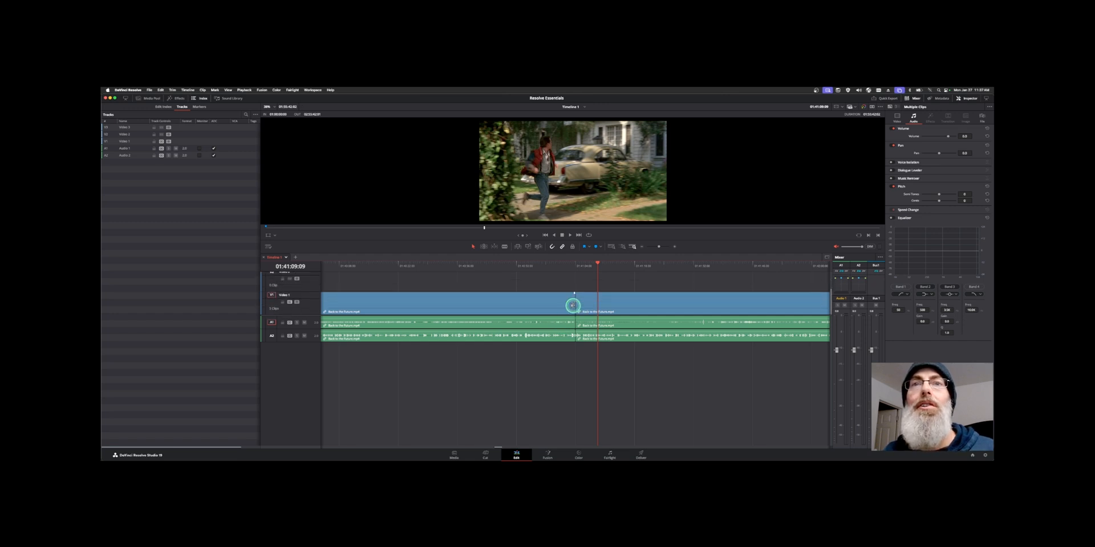
mouse_move(571, 298)
mouse_down()
mouse_move(545, 299)
mouse_move(582, 301)
mouse_move(549, 308)
mouse_move(561, 309)
mouse_up()
key(super+z)
key(super+z)
click(575, 308)
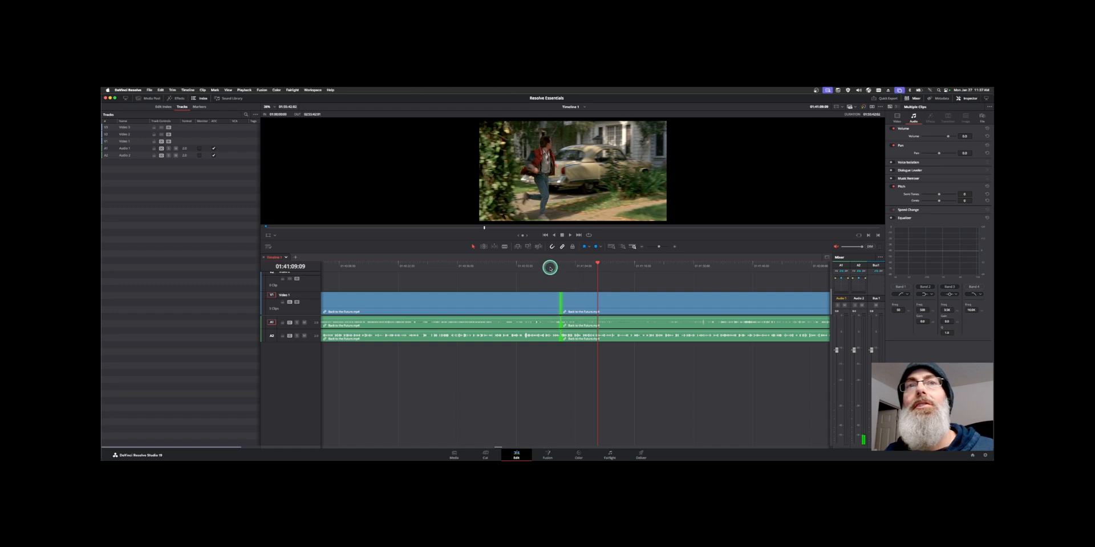
Step: Enable trim edit mode and ripple the outgoing clip's end at the cut near 01:41:04
click(483, 246)
drag(559, 299, 560, 268)
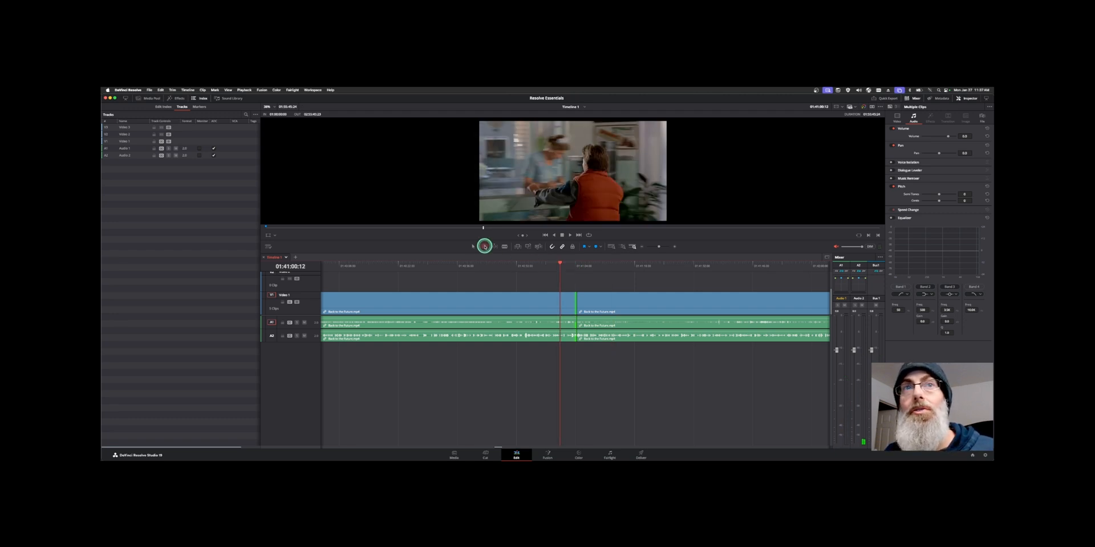
click(566, 309)
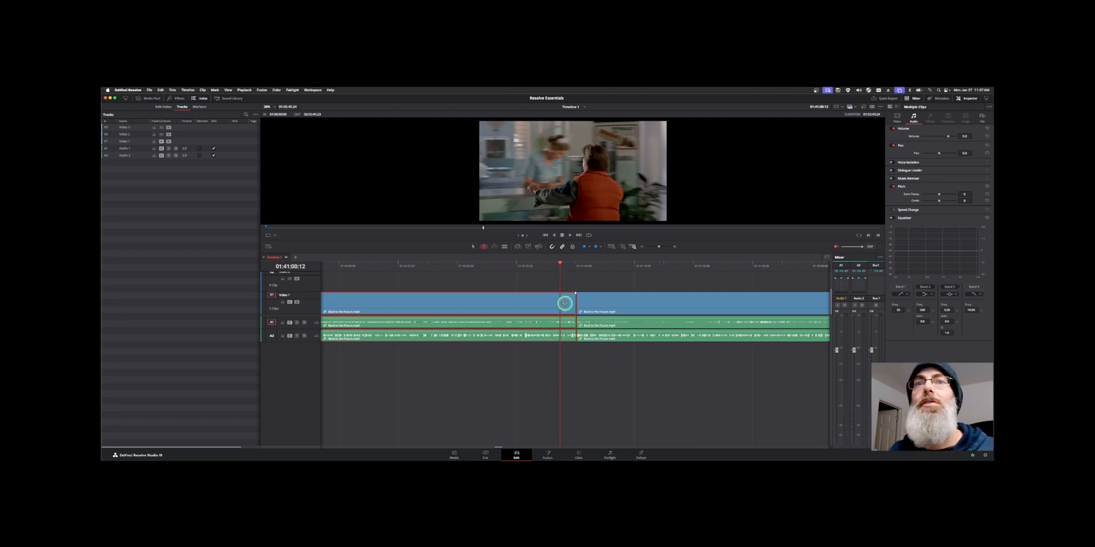
click(579, 276)
Step: Nudge the edit near 01:41:04 frame by frame in both directions and ripple the outgoing clip's end slightly later
key(v)
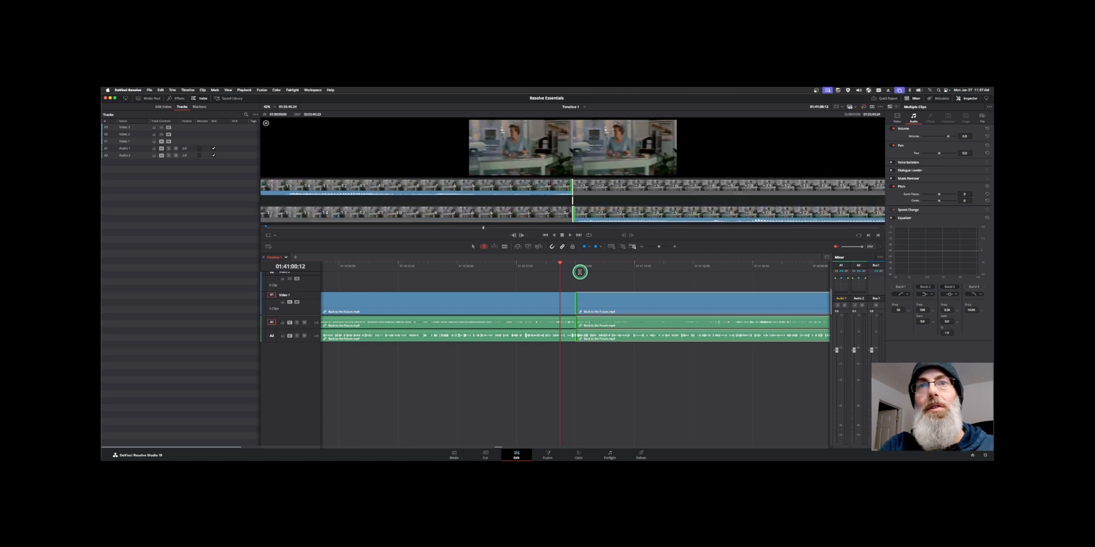
key(comma)
key(comma)
key(comma)
key(comma)
key(comma)
key(comma)
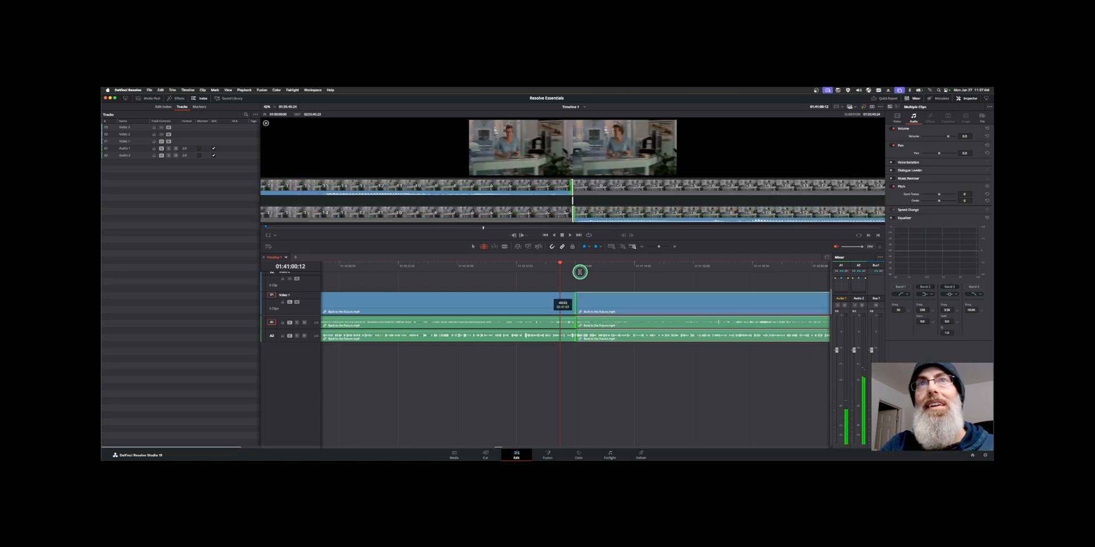
key(comma)
key(comma)
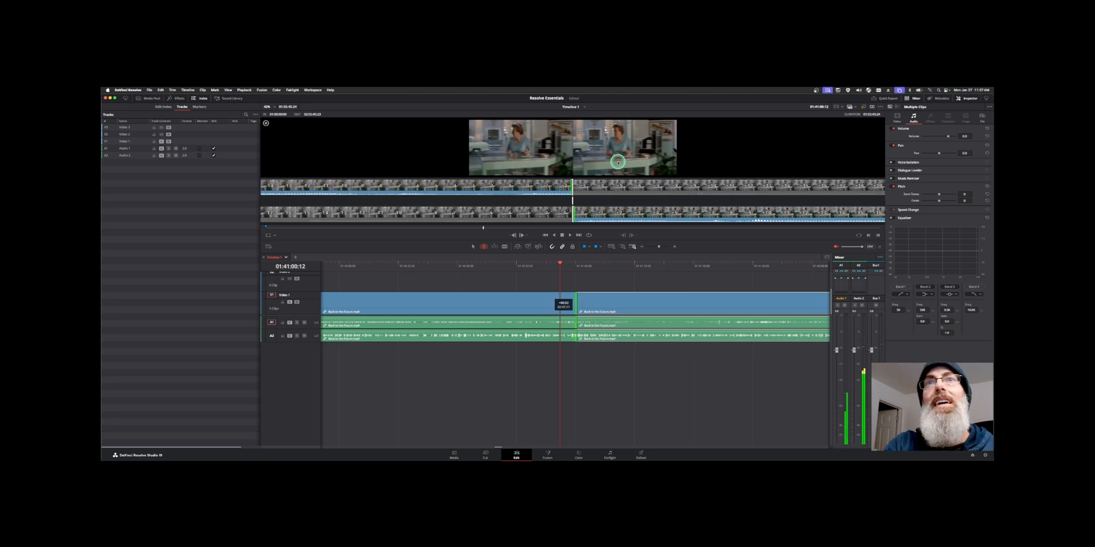
key(period)
key(period)
key(period)
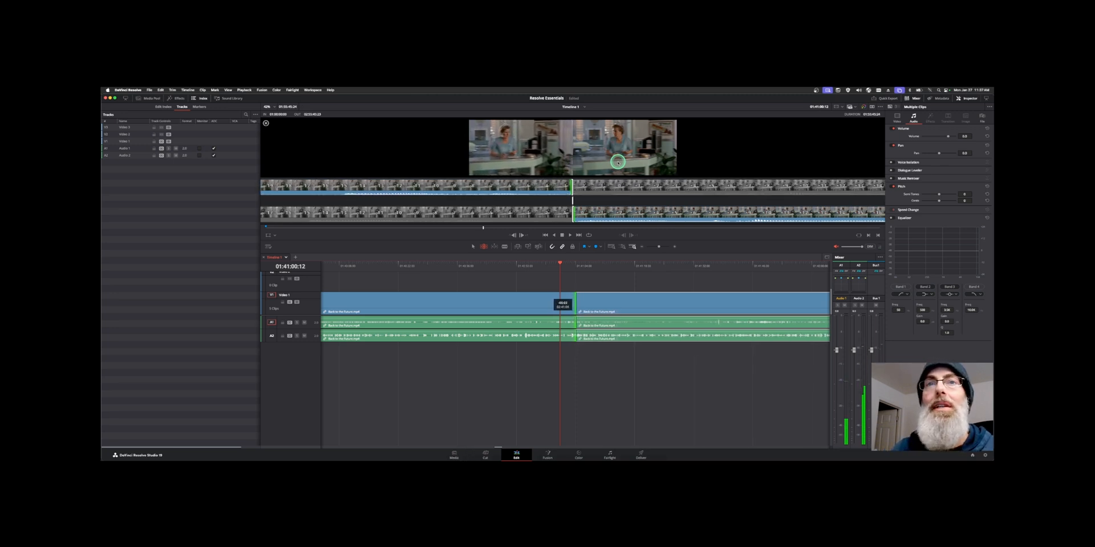
click(552, 377)
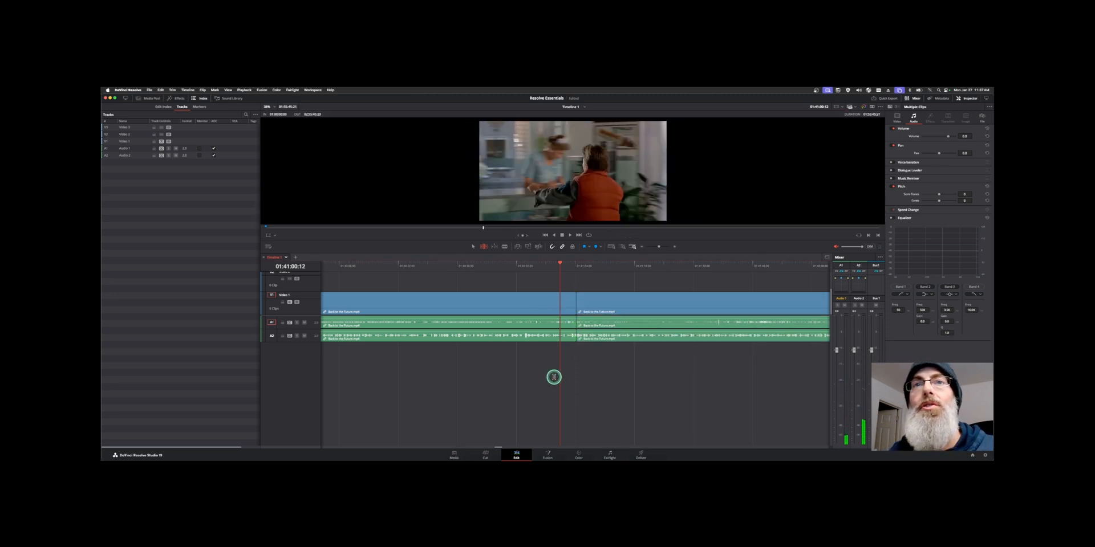
drag(575, 300, 580, 301)
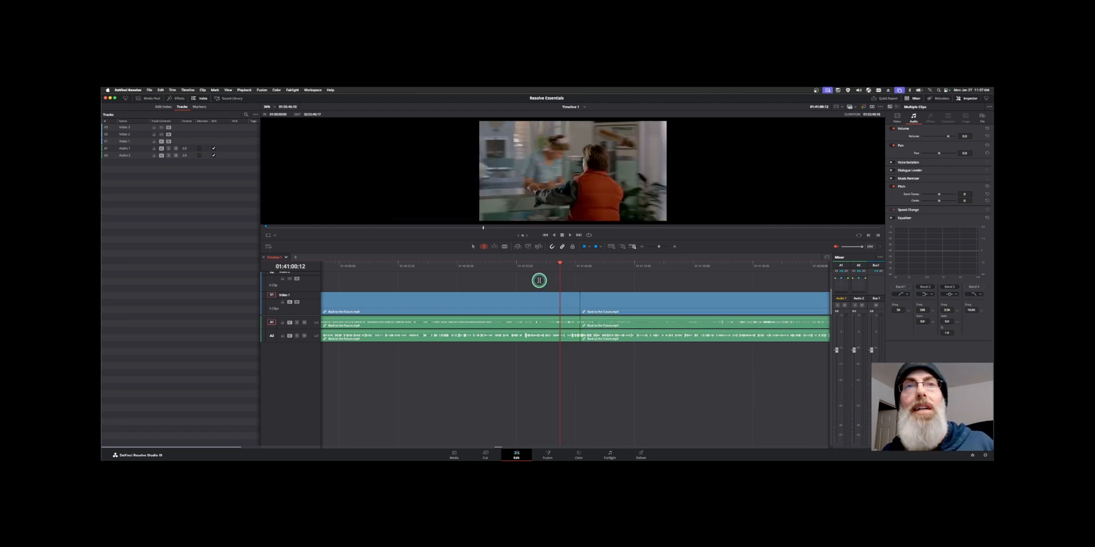
Step: Select the clips on either side of the cut in selection mode and return to trim edit mode
click(525, 293)
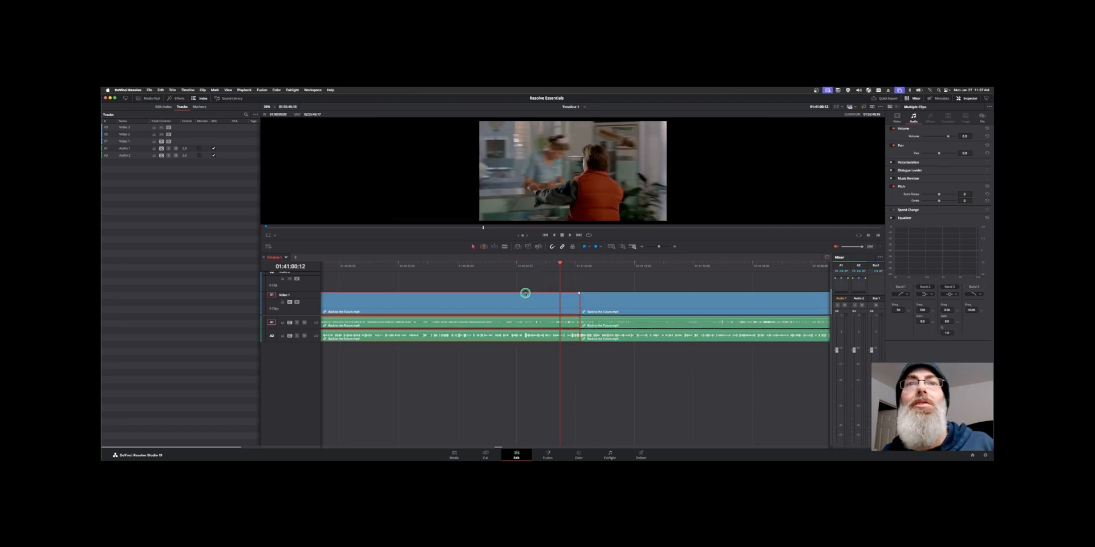
click(603, 303)
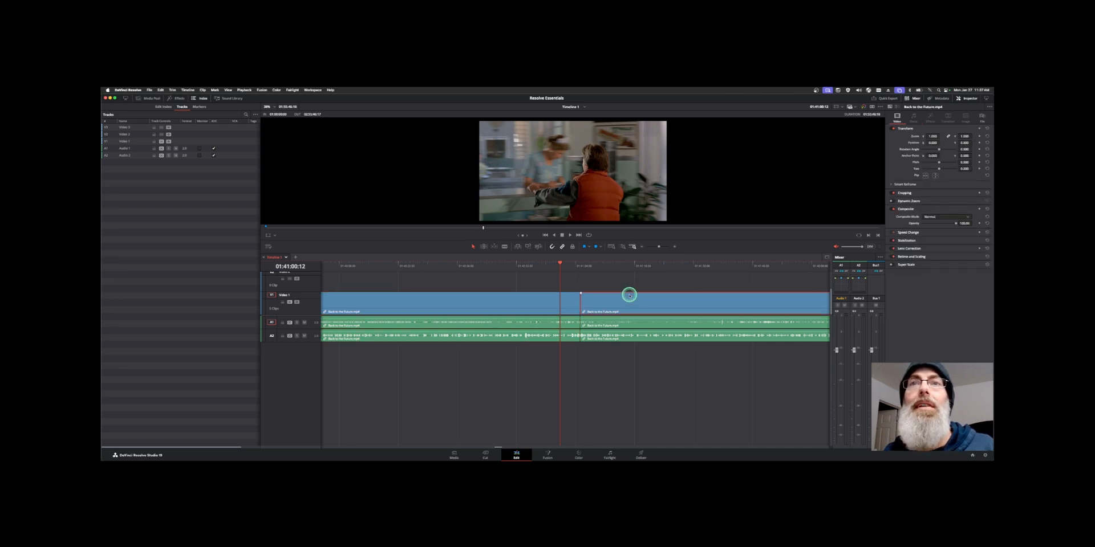
click(493, 296)
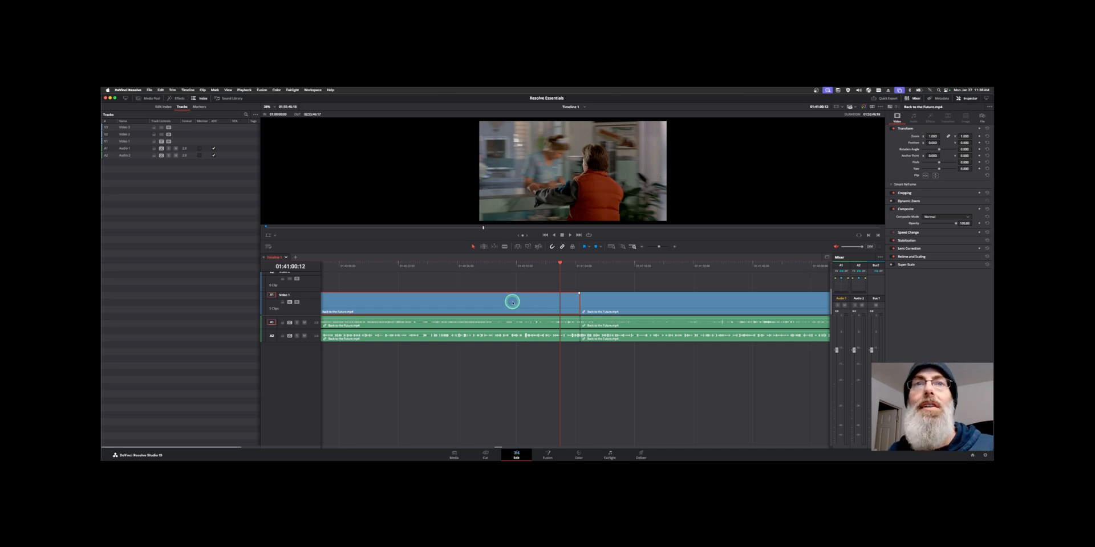
mouse_move(512, 302)
mouse_down()
mouse_move(512, 282)
mouse_move(513, 291)
mouse_up()
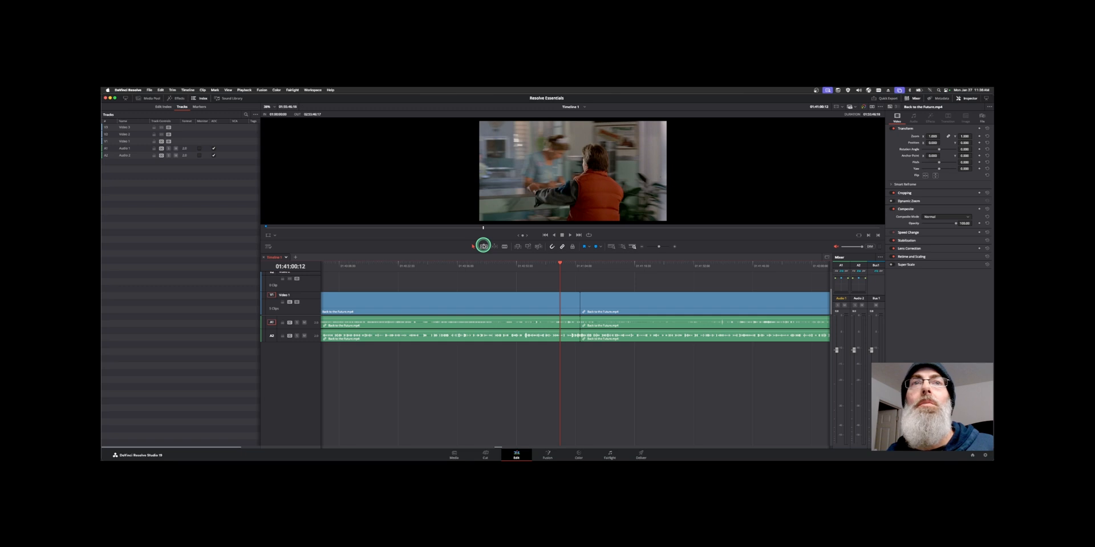
click(484, 247)
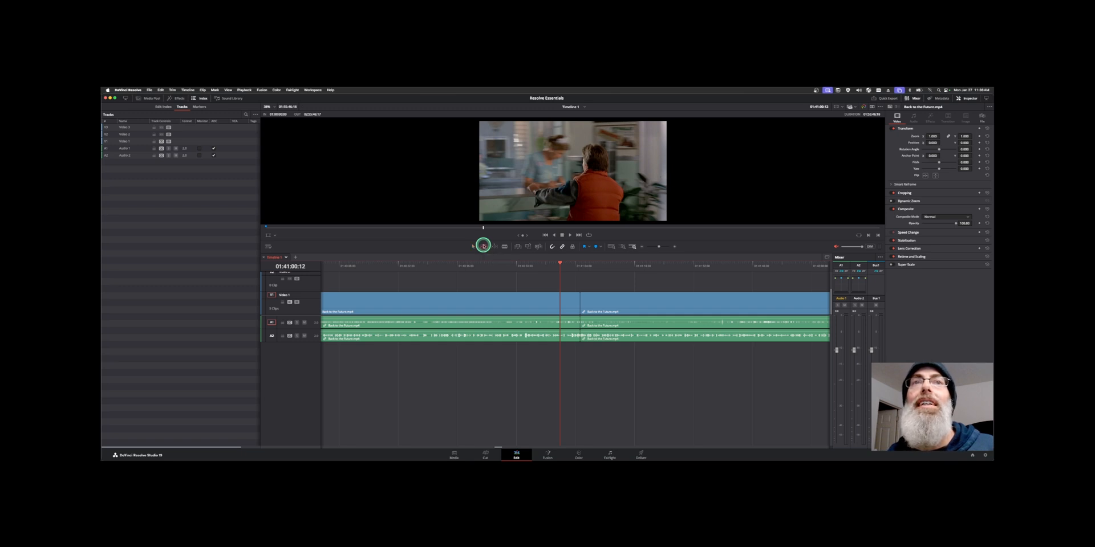
click(622, 313)
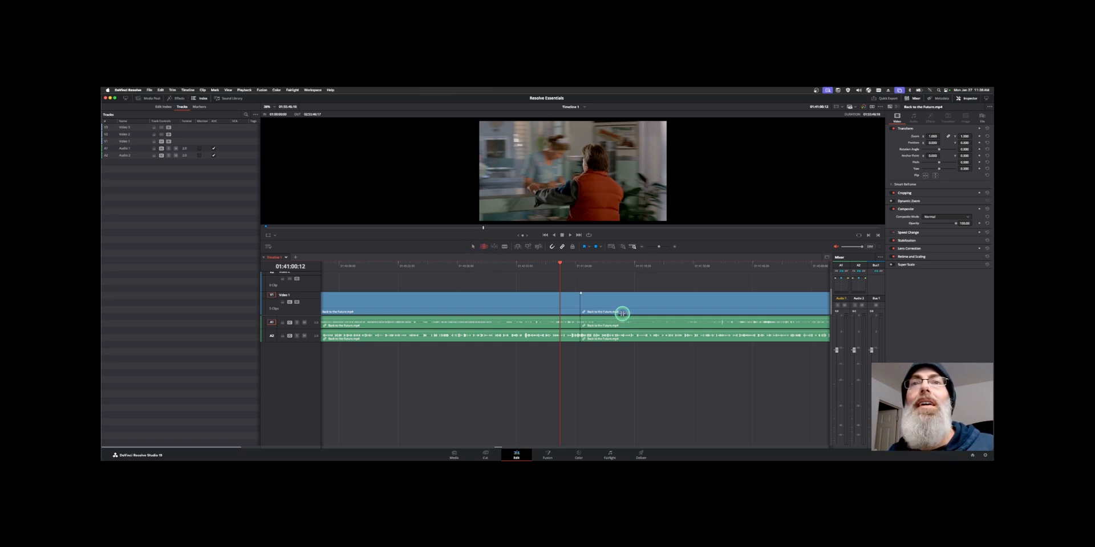